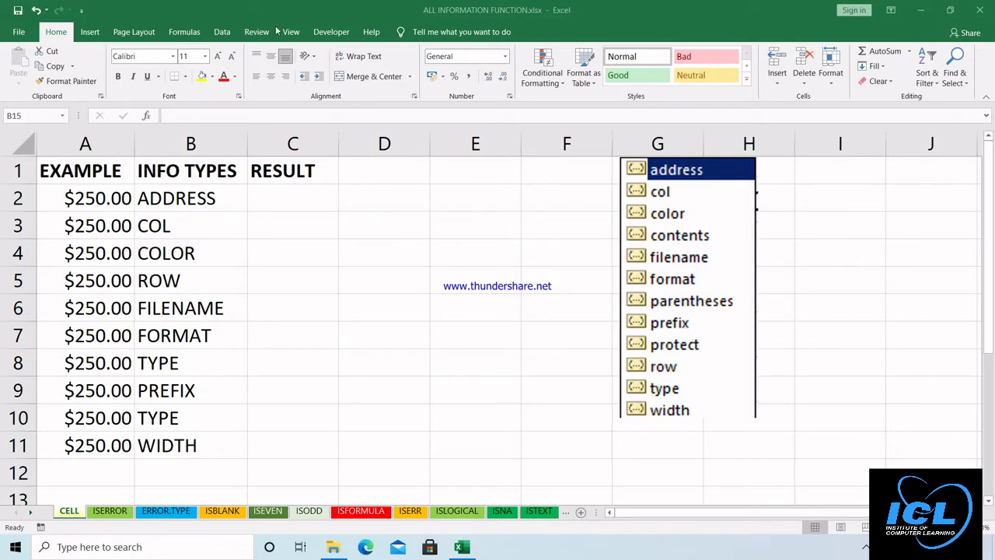
Step: Look through the list of Information functions in Excel's function library
{"action": "left_click", "coordinate": [185, 33]}
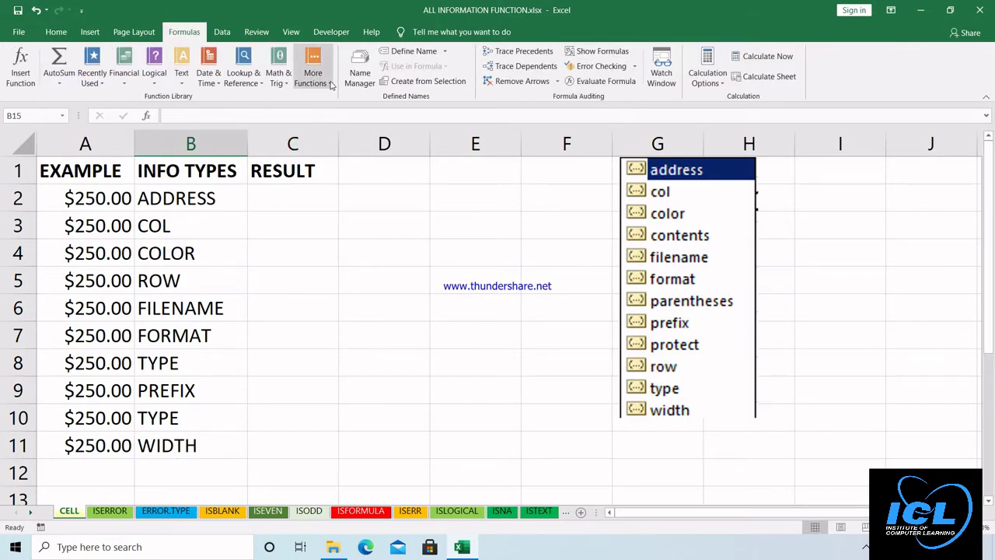
{"action": "left_click", "coordinate": [330, 86]}
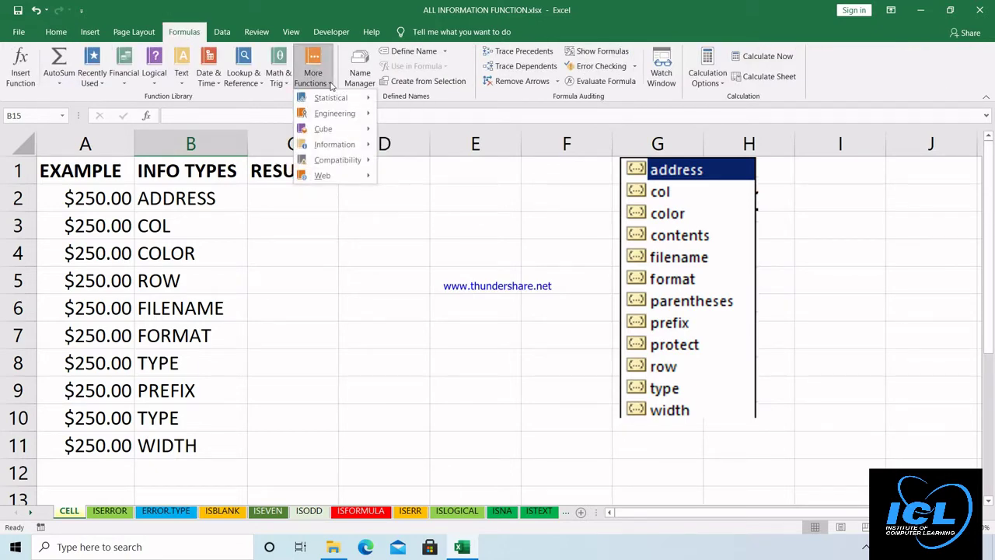
{"action": "mouse_move", "coordinate": [334, 145]}
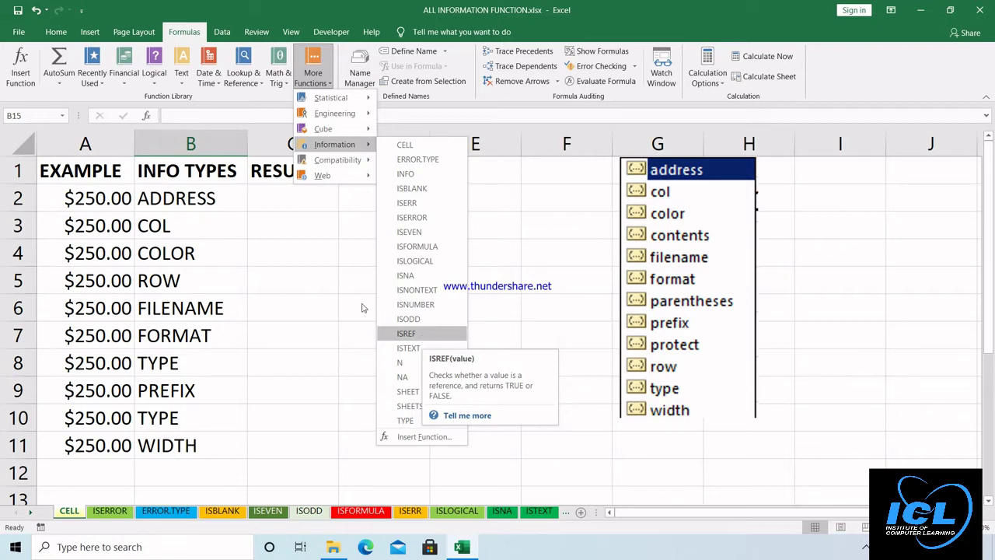
{"action": "left_click", "coordinate": [289, 206]}
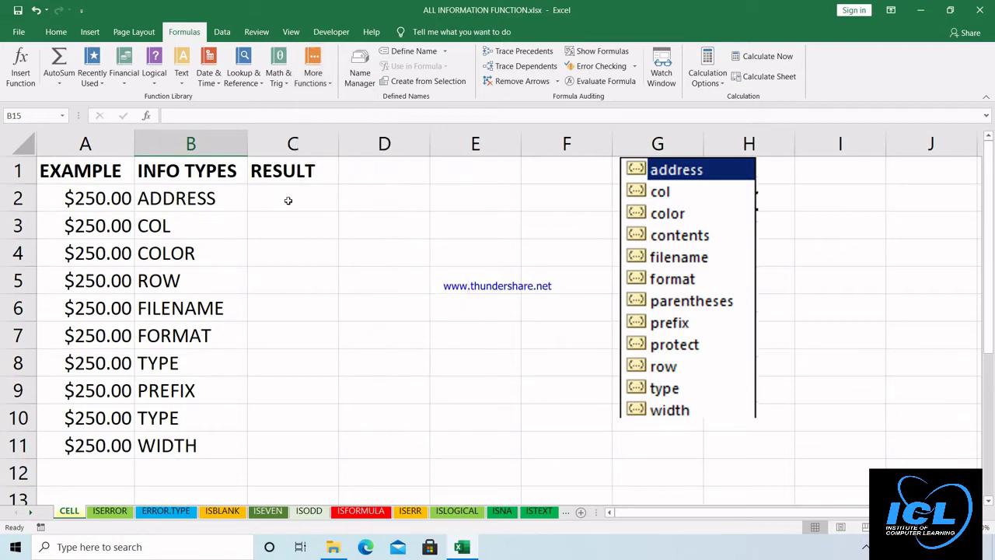
Step: Enter the formula =CELL("address",A2) in cell C2 under RESULT
{"action": "left_click", "coordinate": [288, 201]}
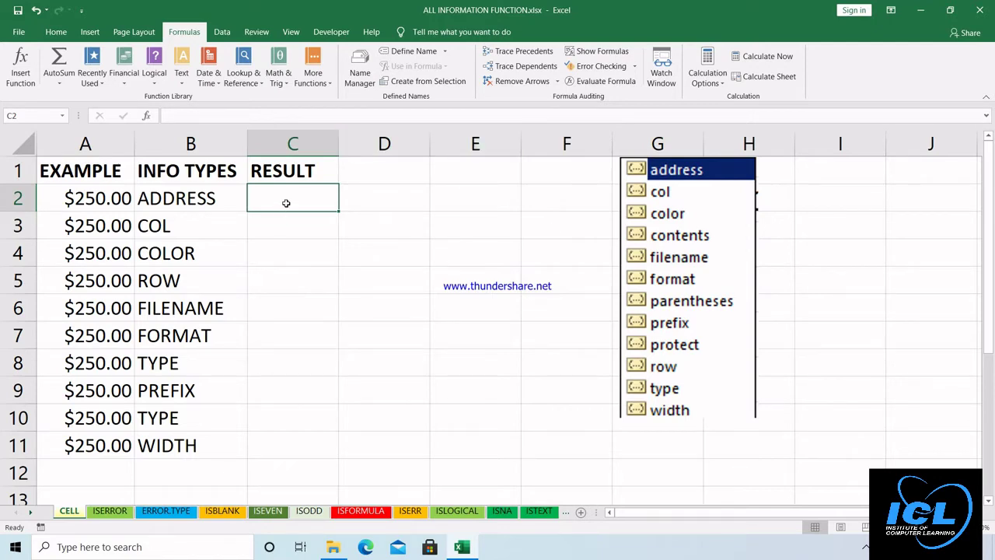
{"action": "type", "text": "="}
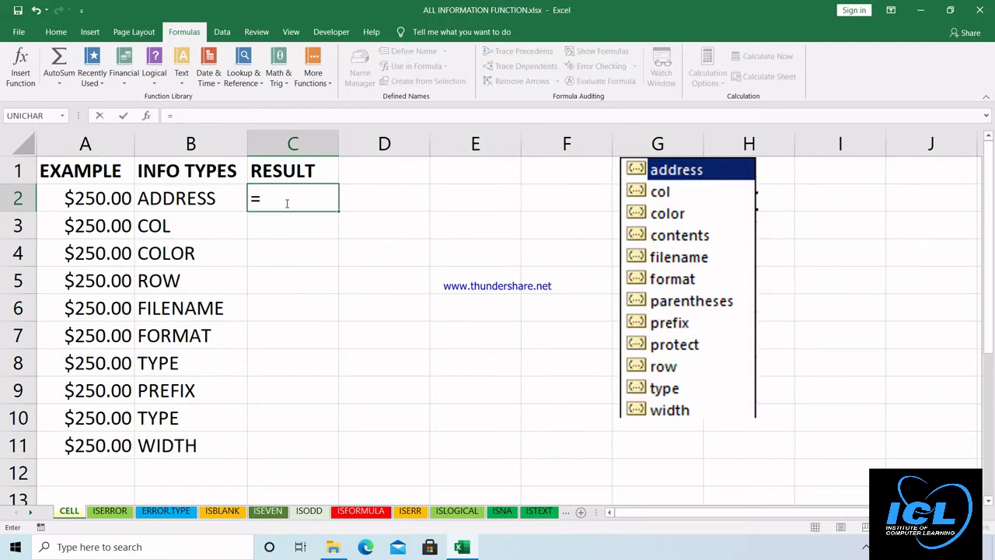
{"action": "type", "text": "CEL"}
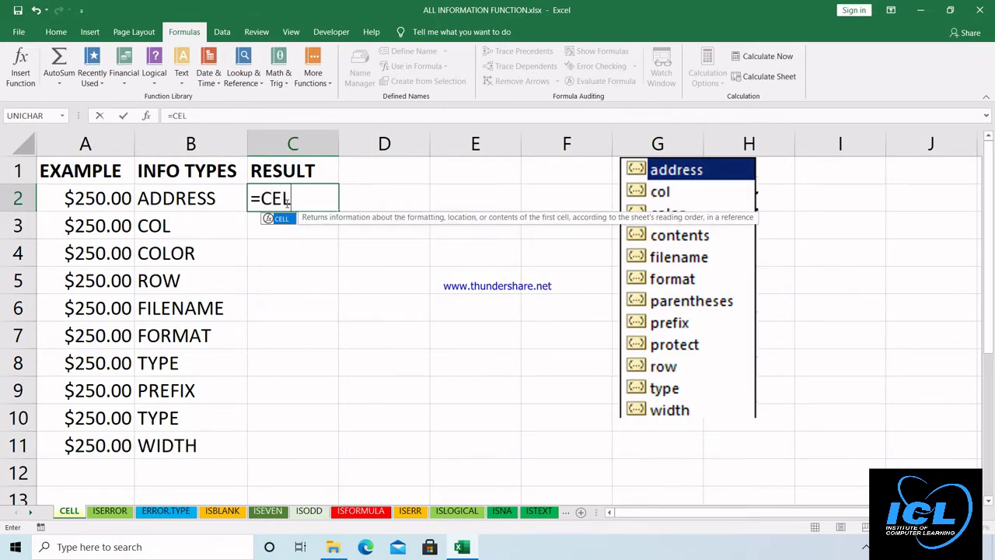
{"action": "type", "text": "L"}
{"action": "type", "text": "("}
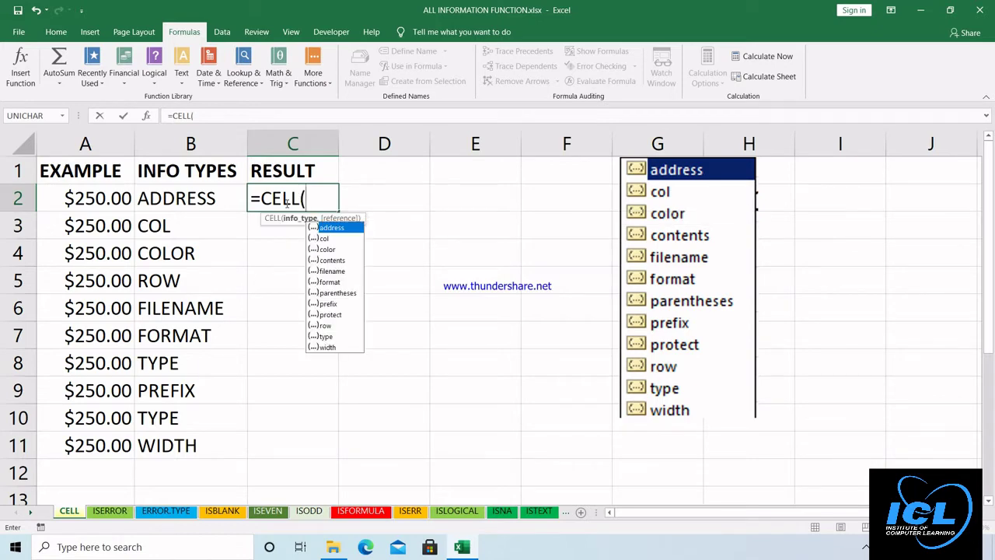
{"action": "key", "text": "BackSpace"}
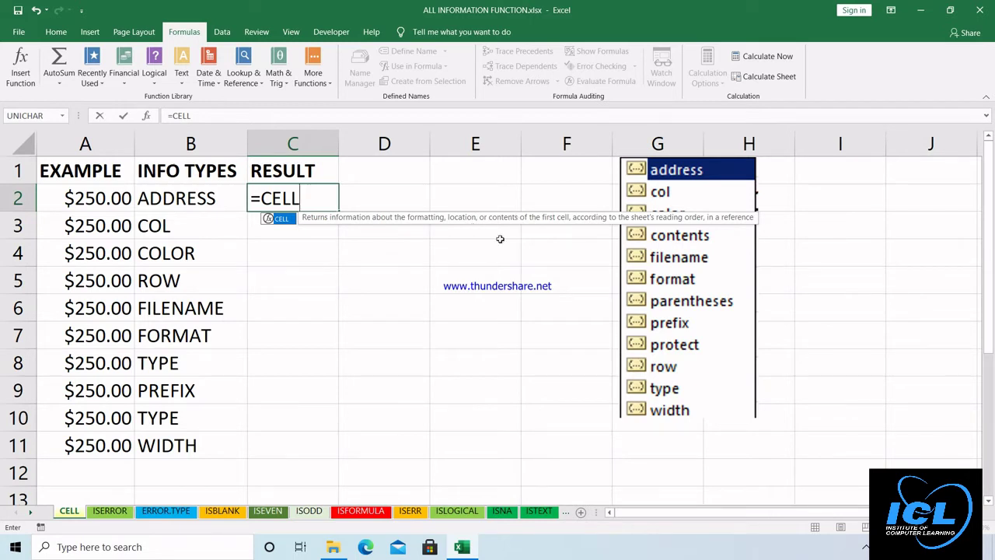
{"action": "type", "text": "("}
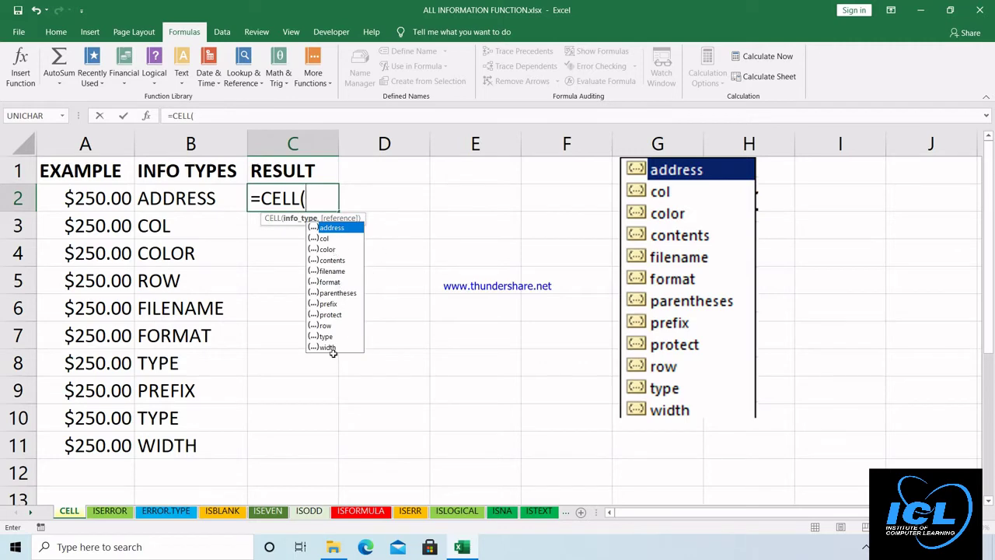
{"action": "double_click", "coordinate": [332, 228]}
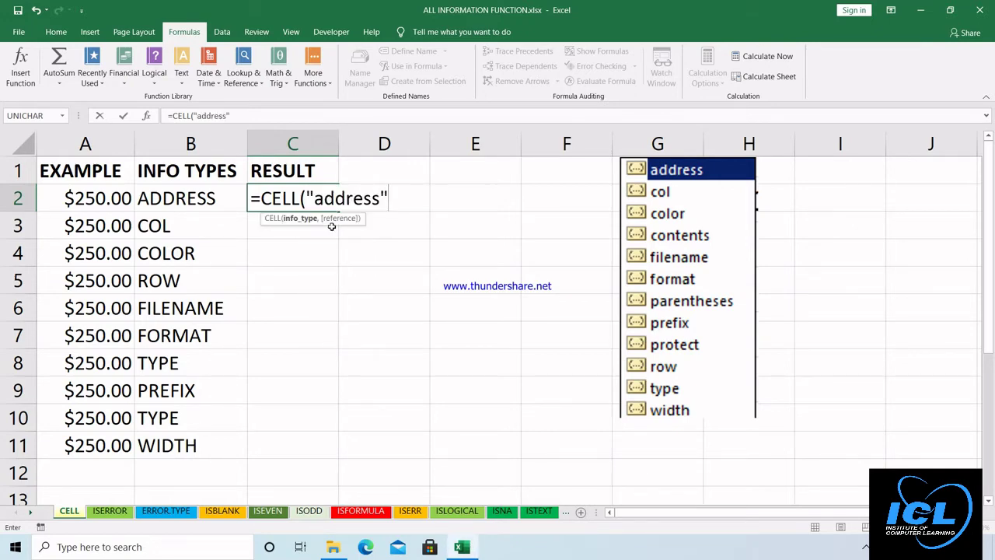
{"action": "type", "text": ","}
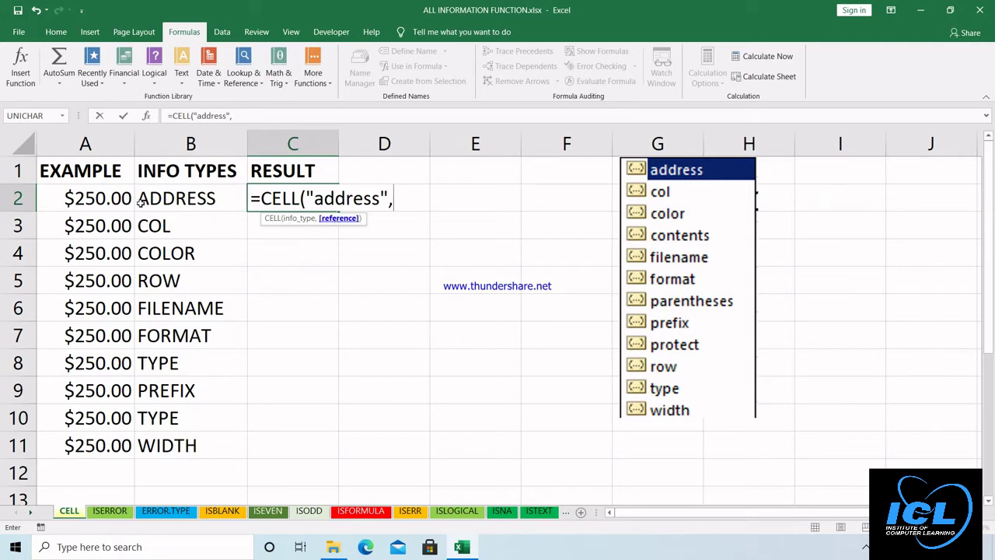
{"action": "left_click", "coordinate": [109, 196]}
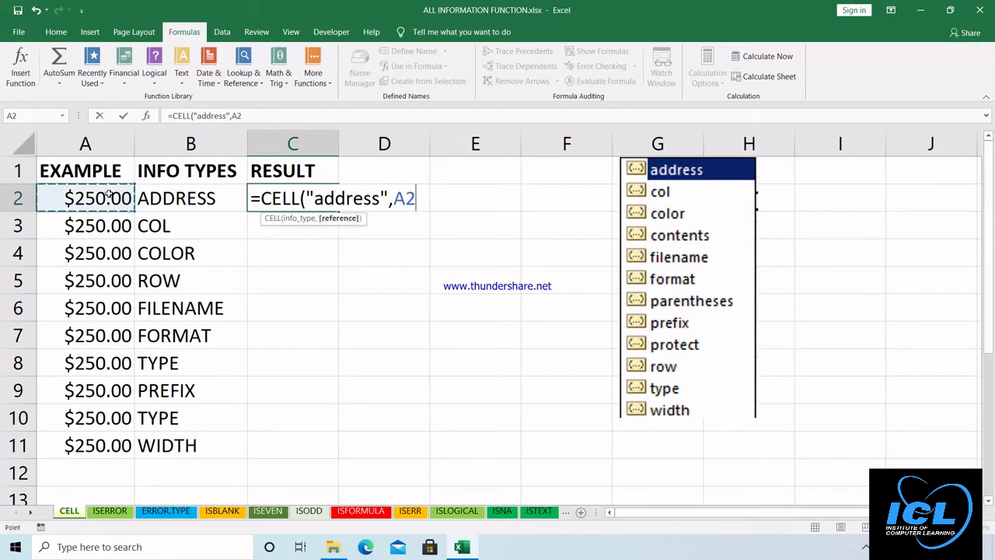
{"action": "type", "text": ")"}
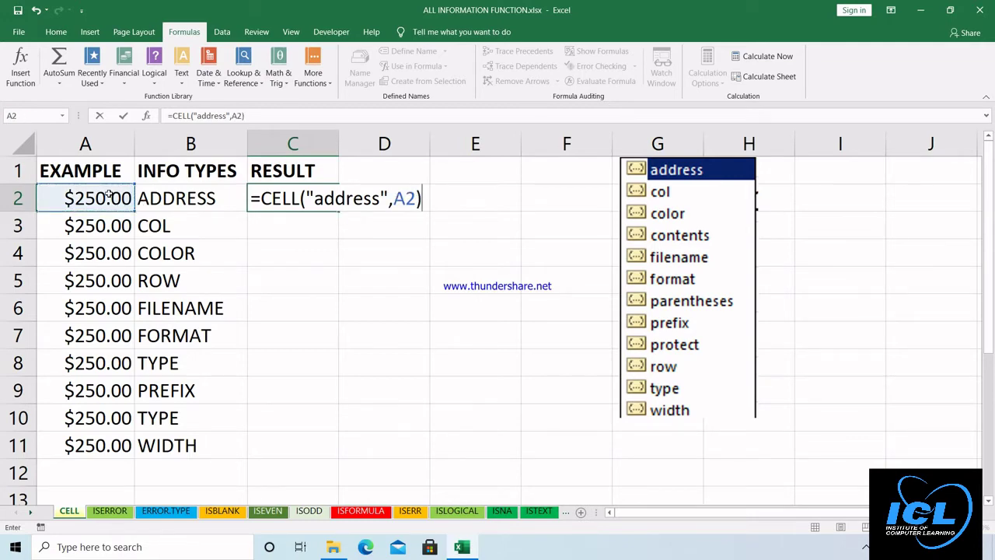
{"action": "key", "text": "Return"}
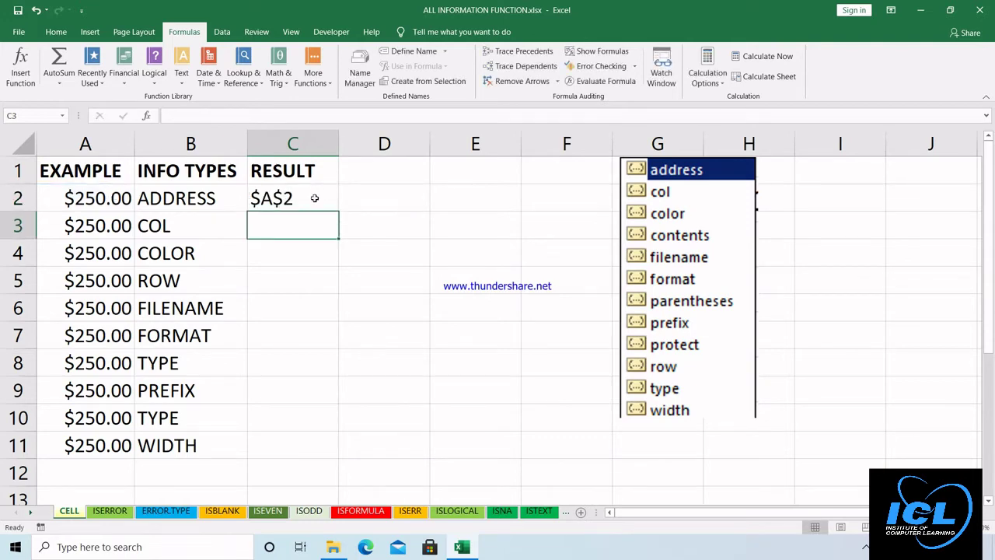
Step: Fill the address formula from C2 down through C11 and check the formula in C11
{"action": "left_click", "coordinate": [315, 198]}
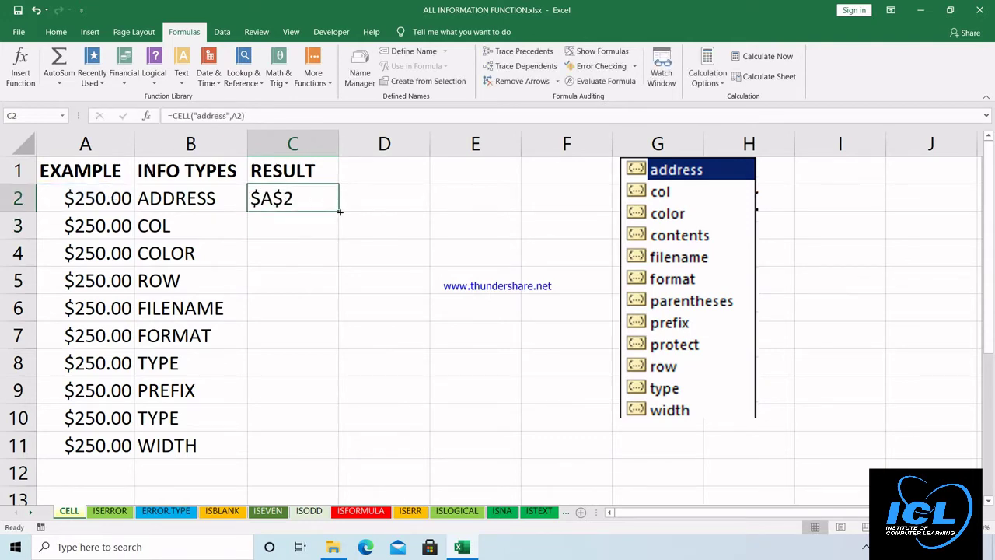
{"action": "left_click_drag", "start_coordinate": [339, 212], "coordinate": [313, 370]}
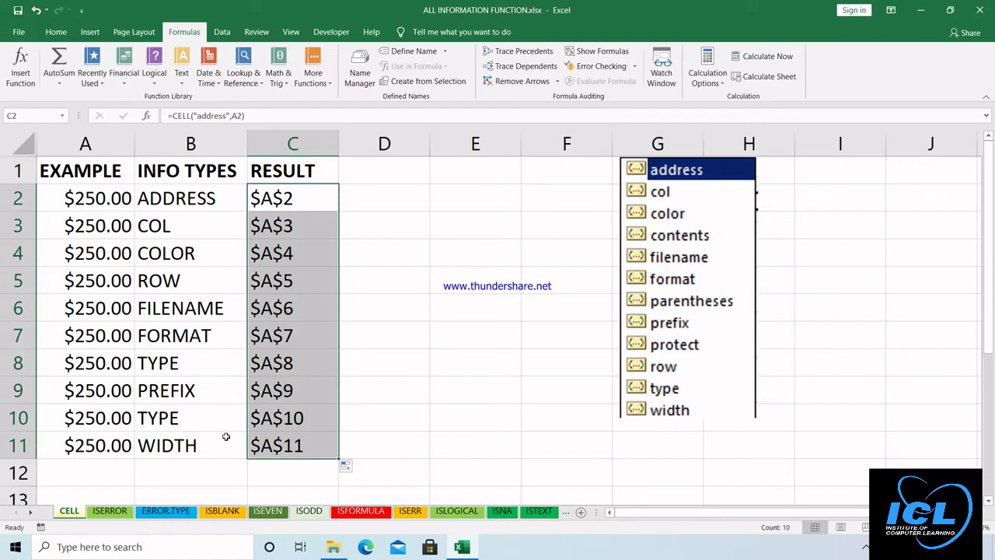
{"action": "left_click", "coordinate": [274, 447]}
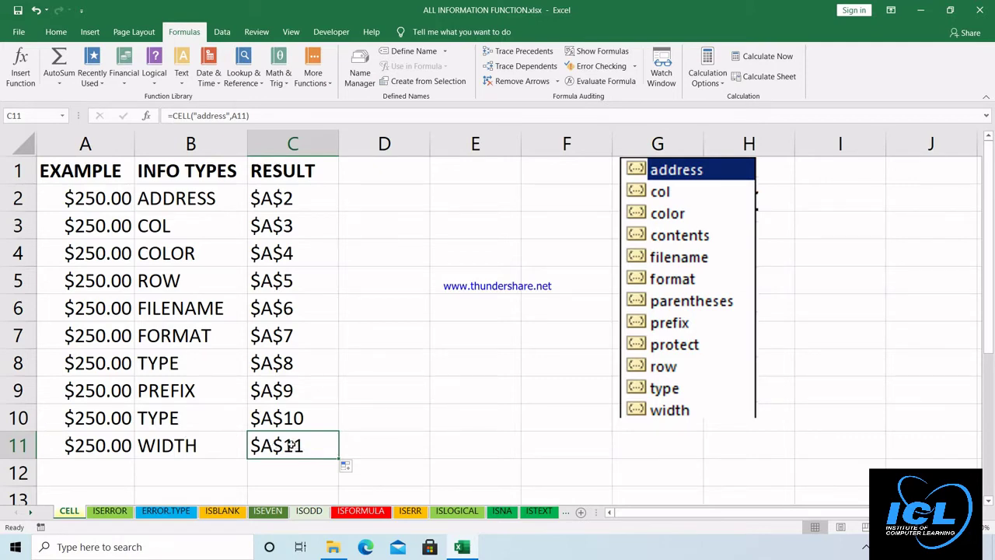
Step: Add a second RESULT heading in cell D1
{"action": "left_click", "coordinate": [372, 165]}
{"action": "type", "text": "RESULT"}
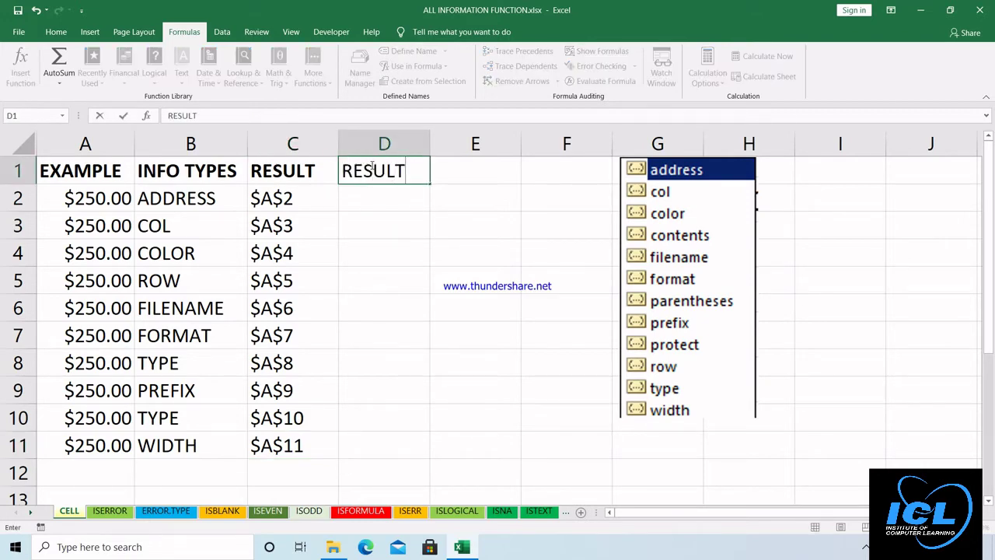
{"action": "key", "text": "Return"}
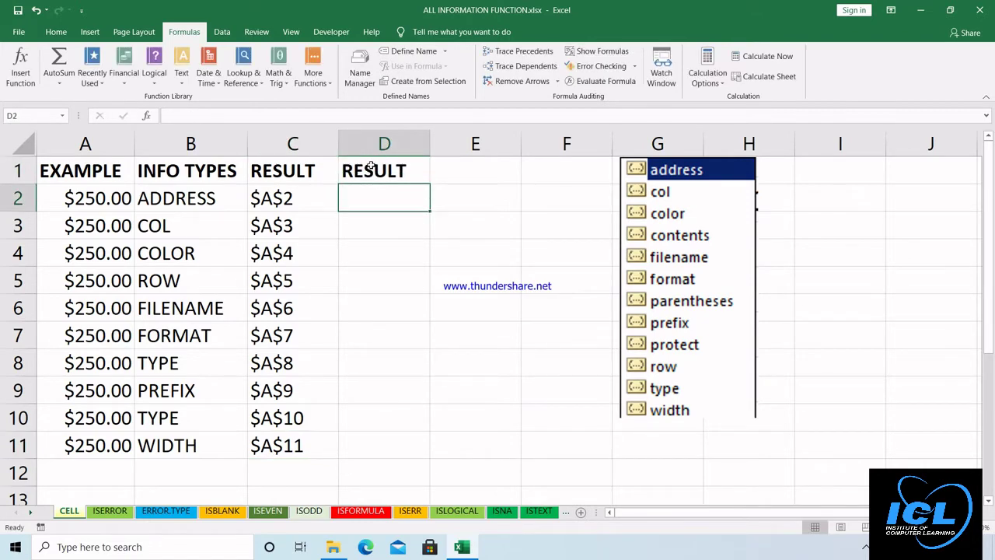
Step: Enter =CELL(B2,A2) in D2, taking the info type from column B, and fill it down through D11
{"action": "type", "text": "=CE"}
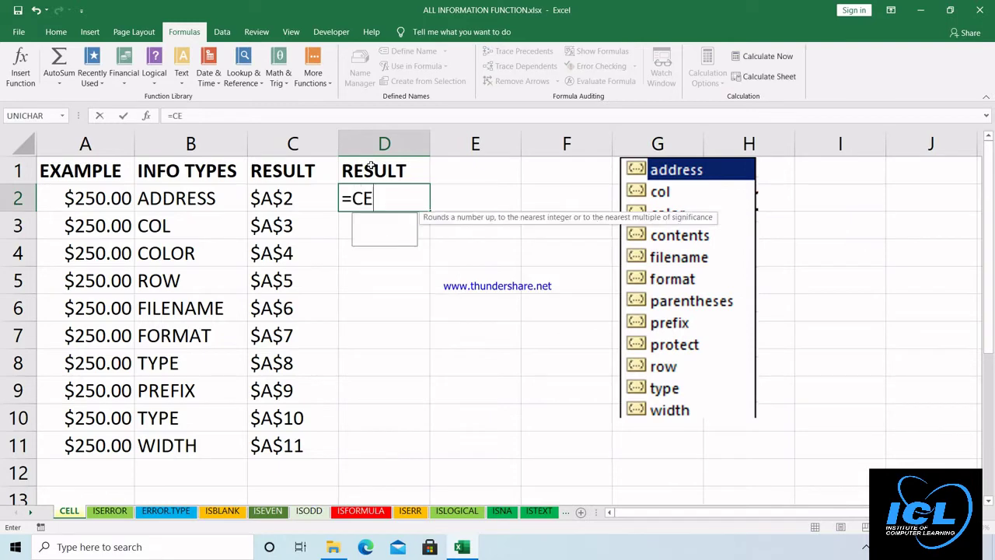
{"action": "type", "text": "LL("}
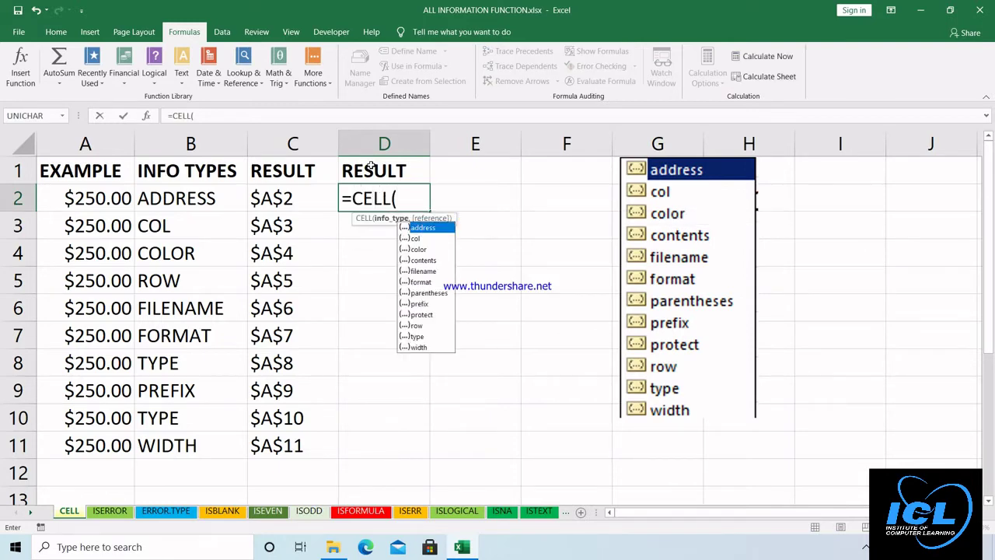
{"action": "left_click", "coordinate": [200, 200]}
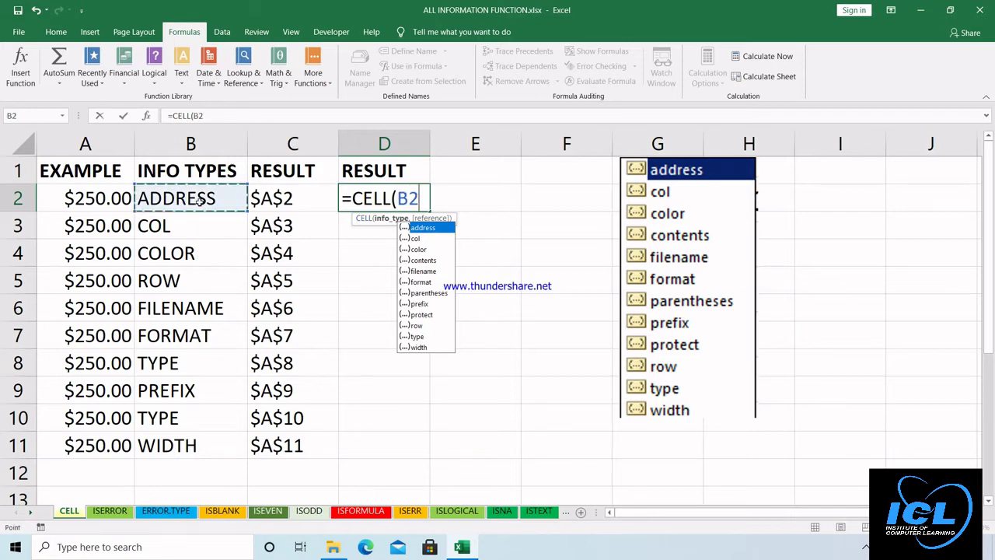
{"action": "type", "text": ","}
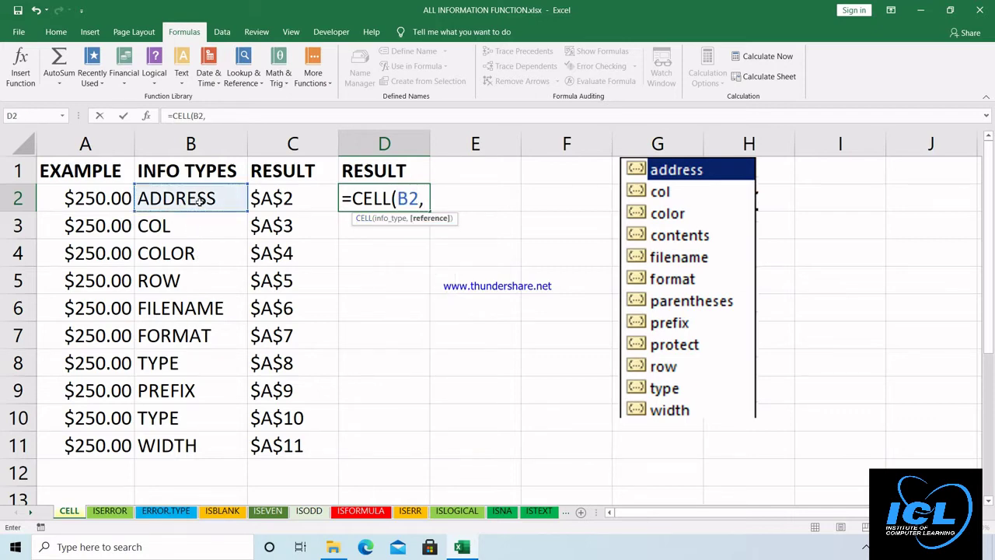
{"action": "left_click", "coordinate": [89, 199]}
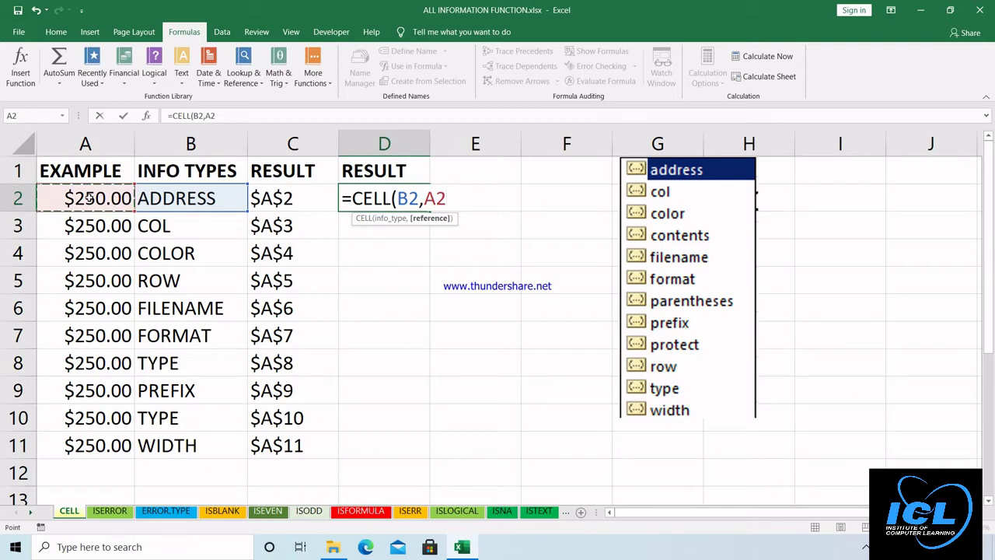
{"action": "type", "text": ")"}
{"action": "key", "text": "Return"}
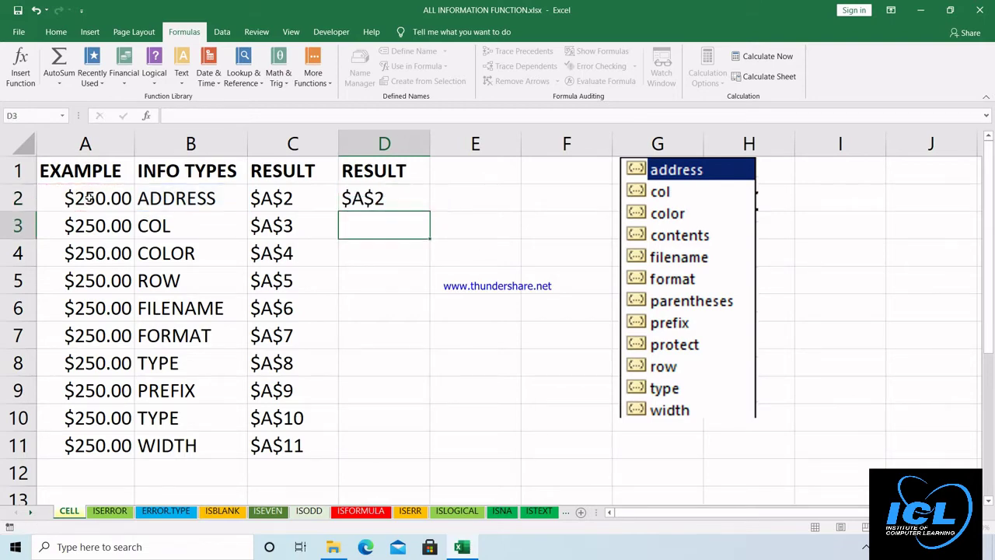
{"action": "left_click", "coordinate": [390, 200]}
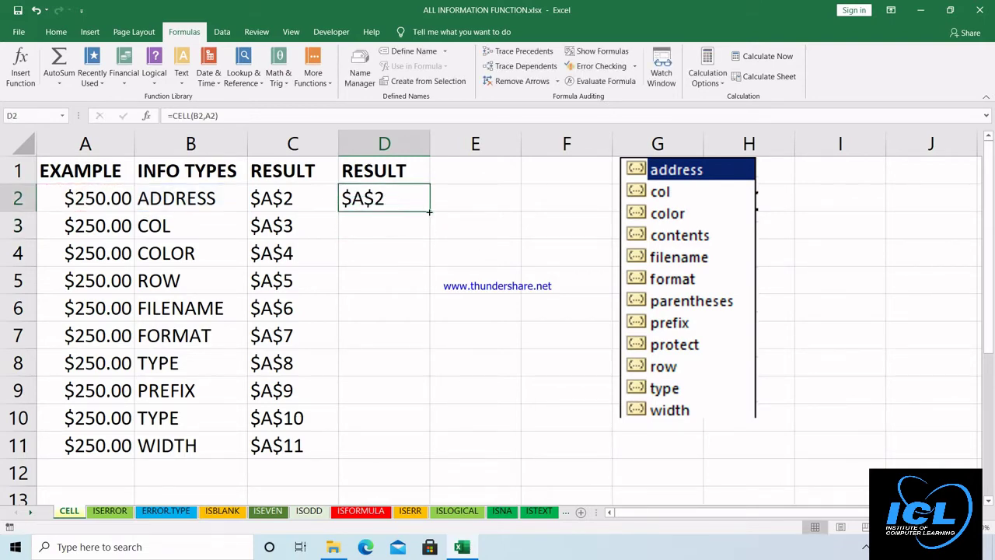
{"action": "left_click_drag", "start_coordinate": [429, 210], "coordinate": [421, 456]}
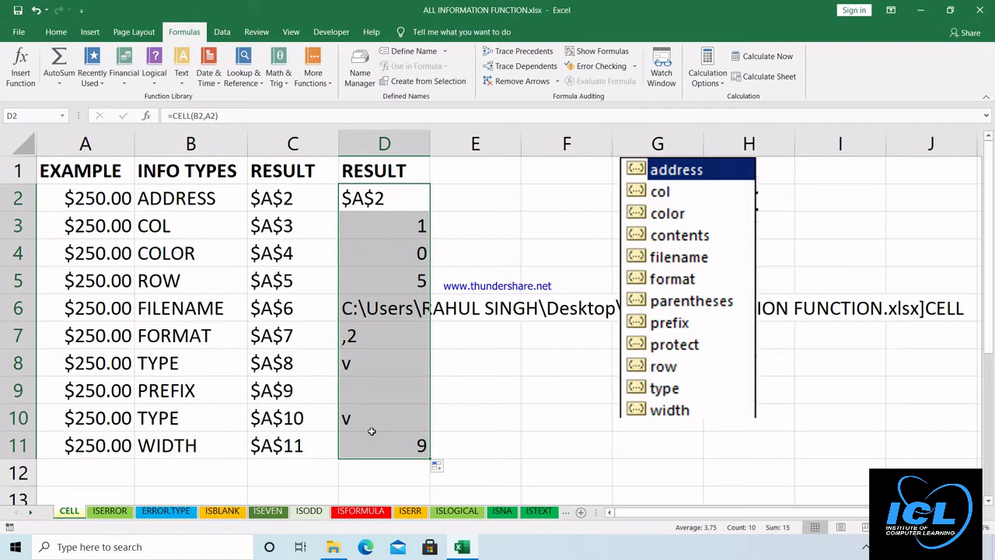
Step: On the ISERROR sheet, clear the existing results in B2:B11
{"action": "left_click", "coordinate": [110, 510]}
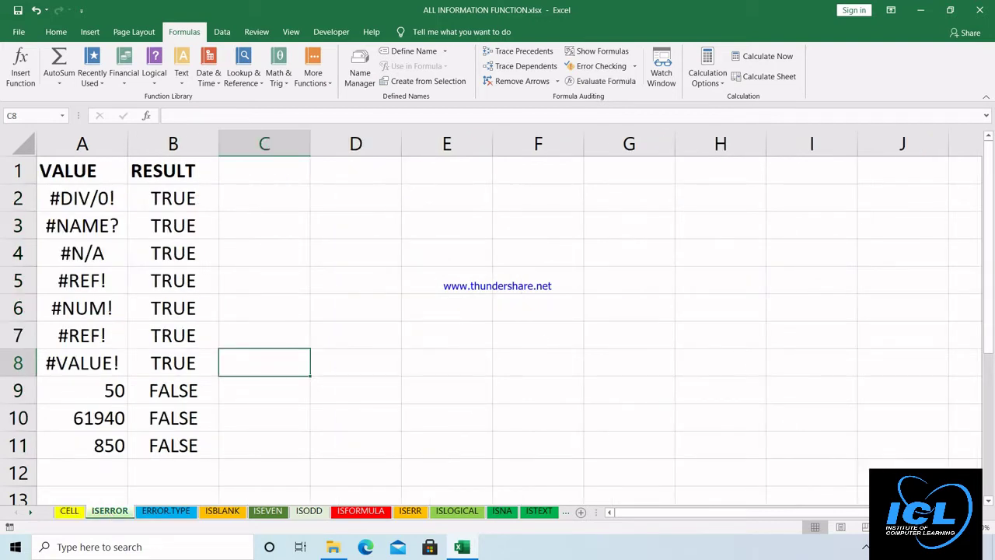
{"action": "scroll", "coordinate": [684, 309], "scroll_direction": "up", "scroll_amount": 2}
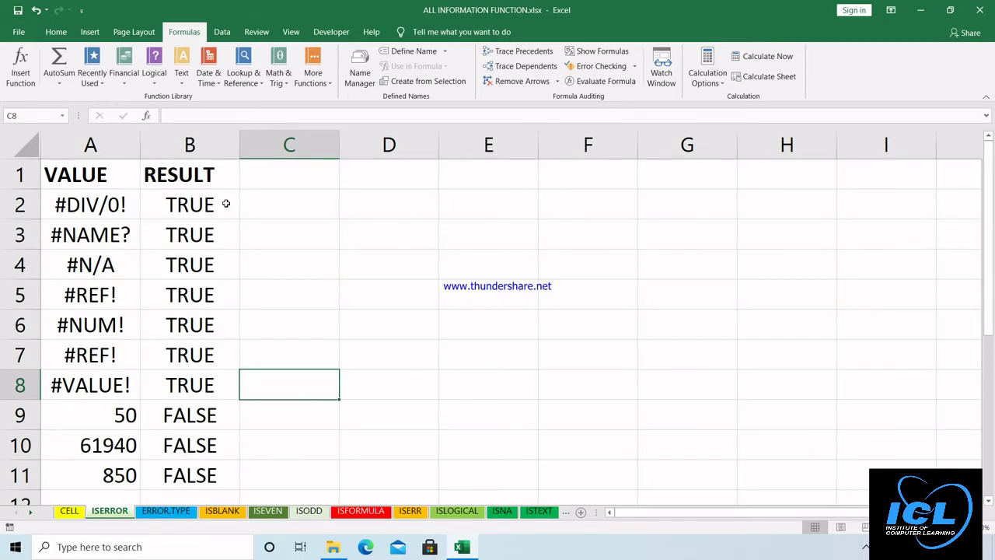
{"action": "left_click_drag", "start_coordinate": [226, 202], "coordinate": [209, 478]}
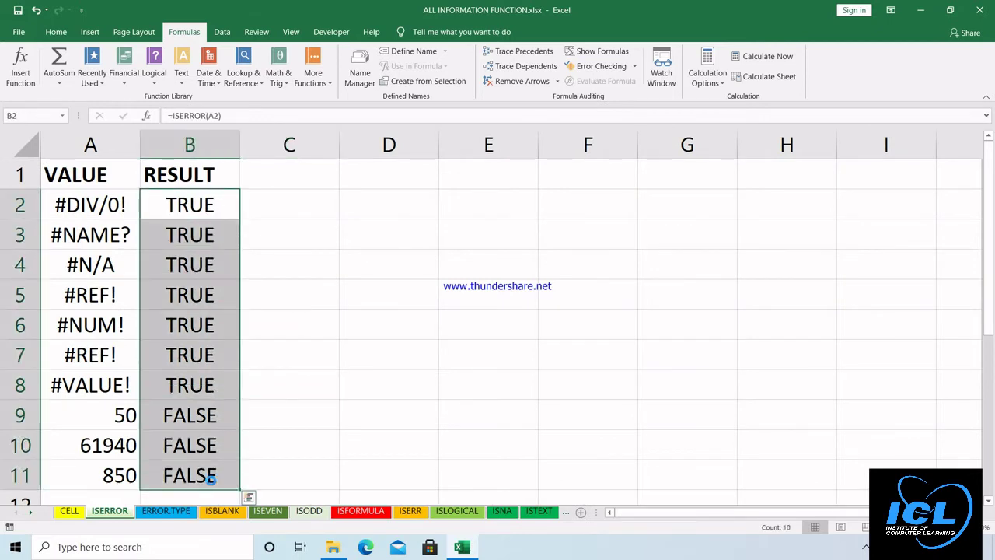
{"action": "key", "text": "Delete"}
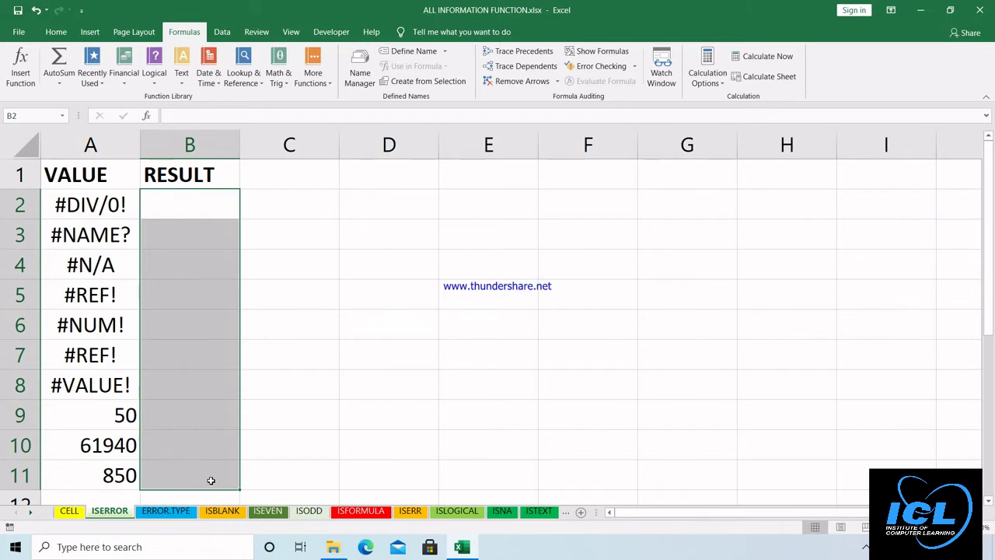
Step: Enter =ISERROR(A2) in B2 to test the first value for an error, and fill it down through B11
{"action": "type", "text": "="}
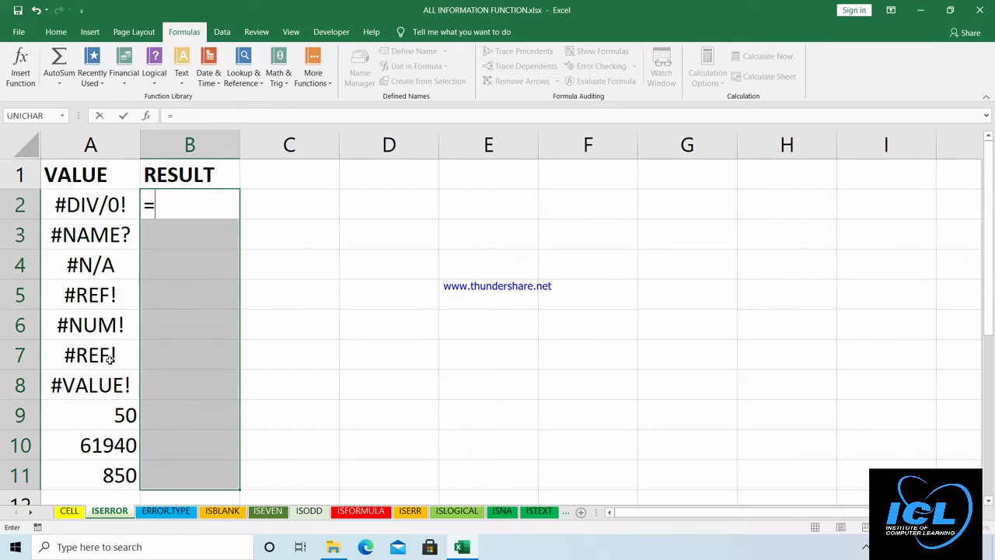
{"action": "type", "text": "="}
{"action": "key", "text": "BackSpace"}
{"action": "type", "text": "IS"}
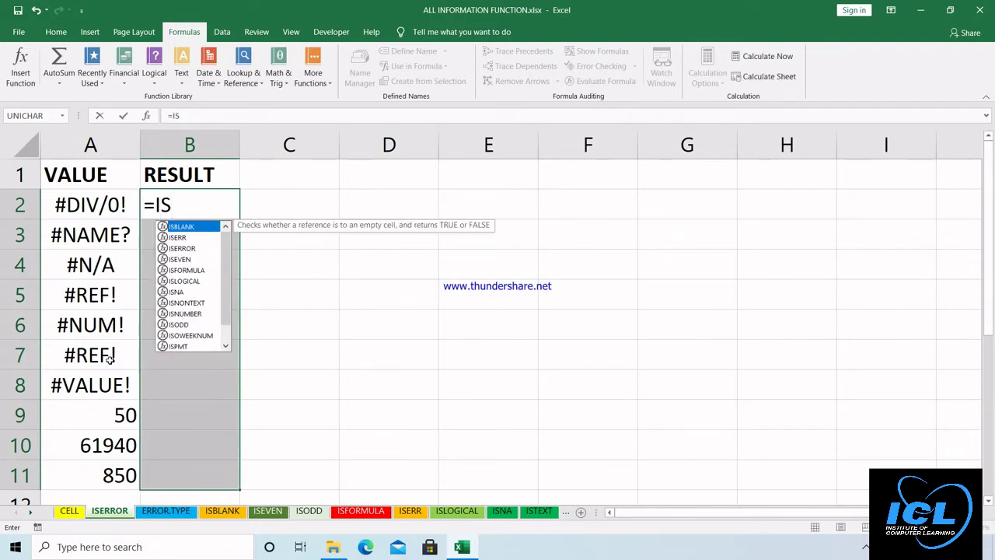
{"action": "key", "text": "Down"}
{"action": "key", "text": "Down"}
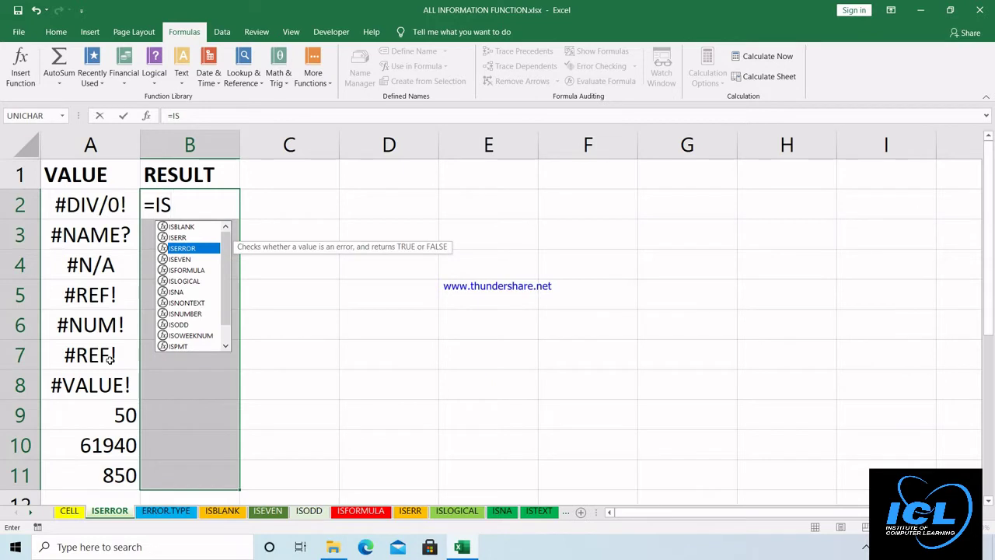
{"action": "key", "text": "Tab"}
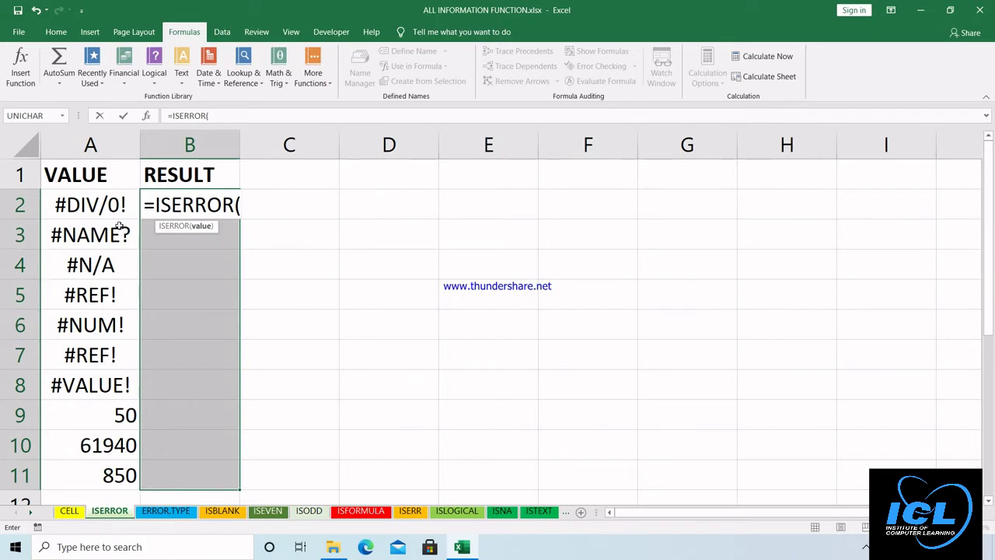
{"action": "left_click", "coordinate": [99, 202]}
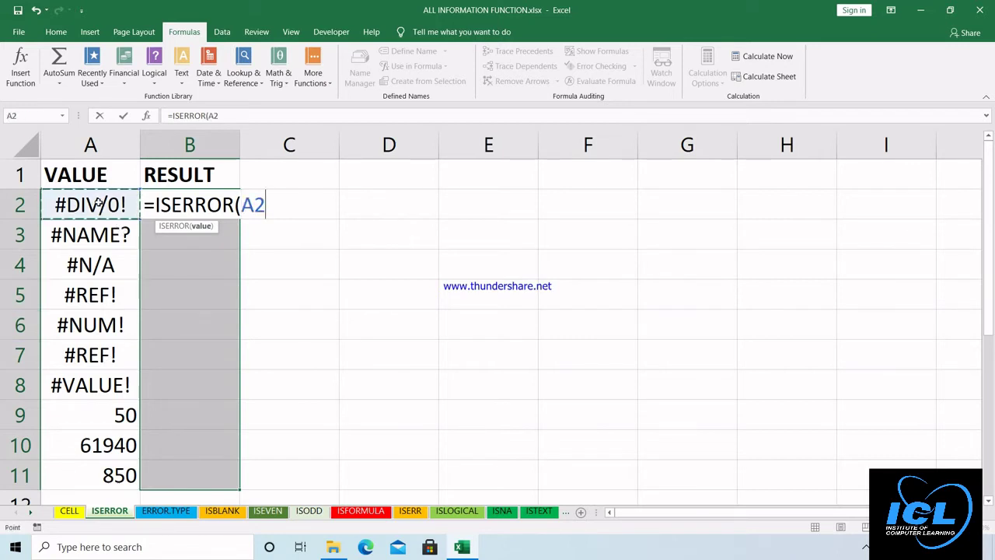
{"action": "type", "text": ")"}
{"action": "key", "text": "Return"}
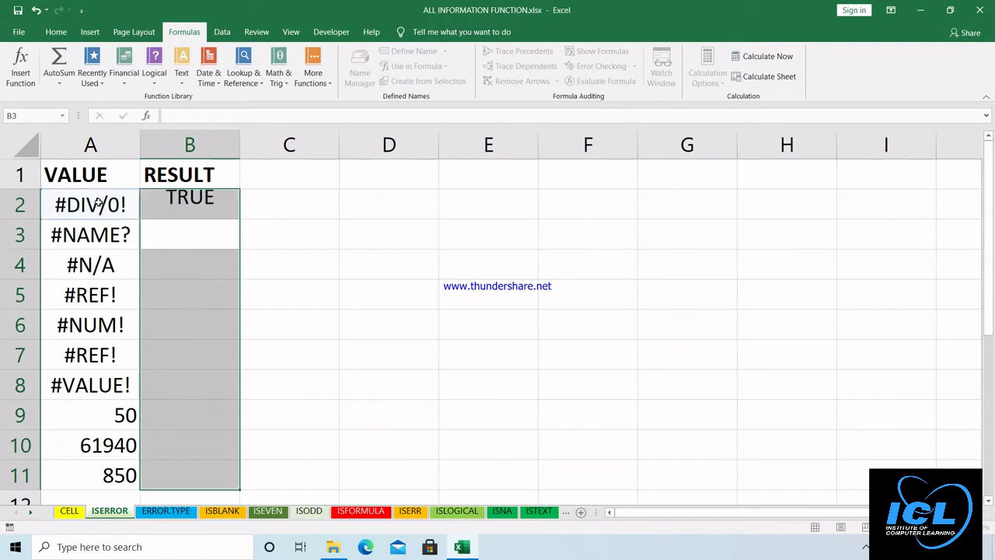
{"action": "left_click", "coordinate": [229, 205]}
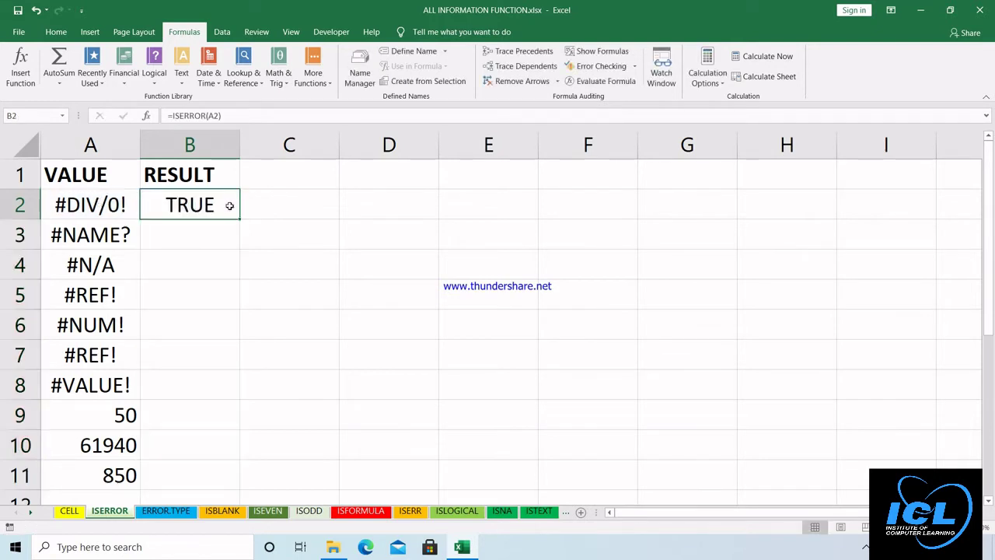
{"action": "left_click_drag", "start_coordinate": [240, 219], "coordinate": [201, 479]}
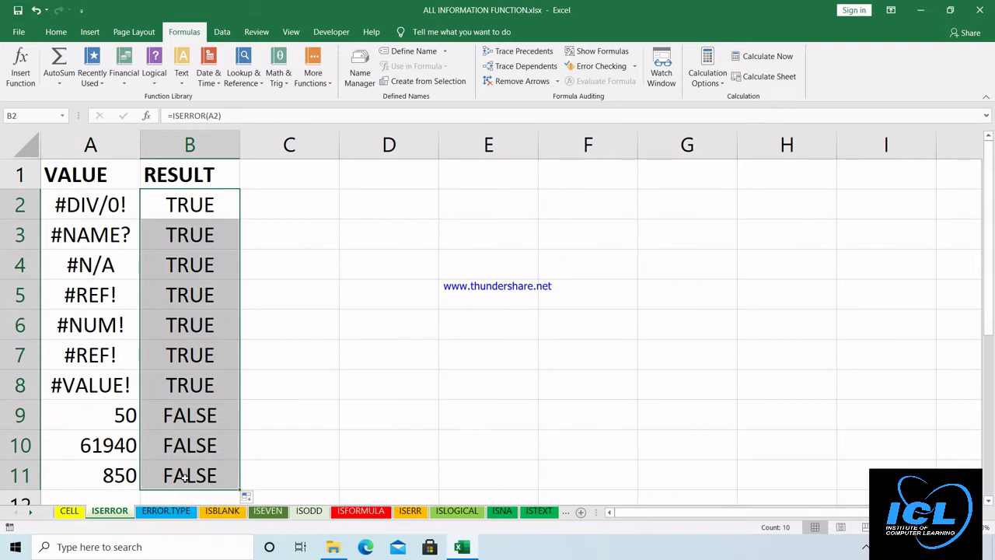
Step: On the ERROR.TYPE sheet, clear the existing results in B2:B8
{"action": "left_click", "coordinate": [170, 512]}
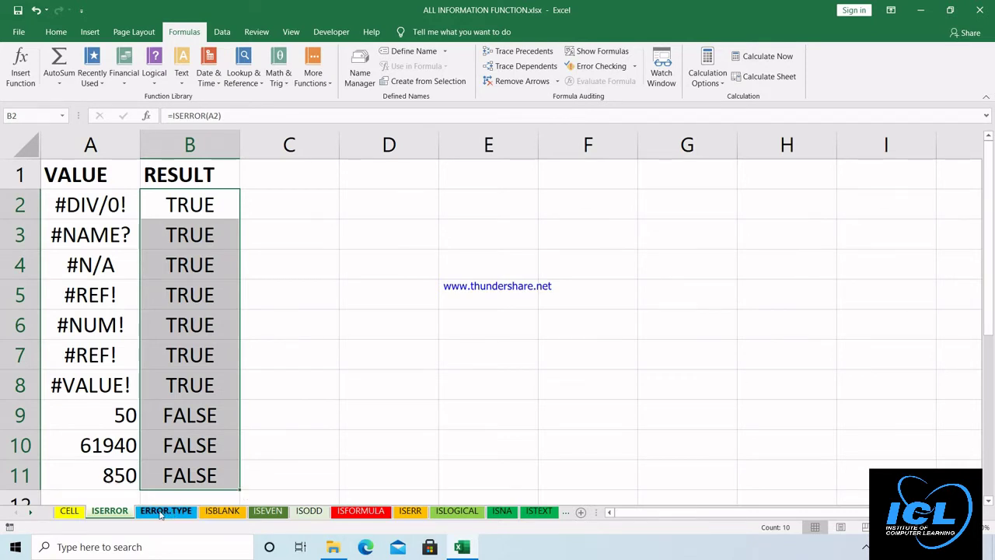
{"action": "left_click", "coordinate": [163, 512]}
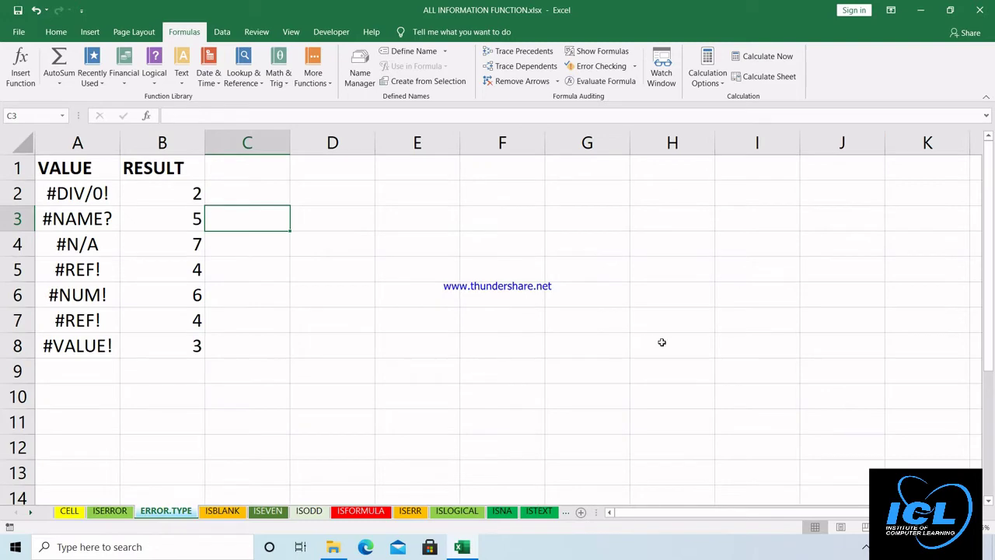
{"action": "scroll", "coordinate": [497, 311], "scroll_direction": "up", "scroll_amount": 4}
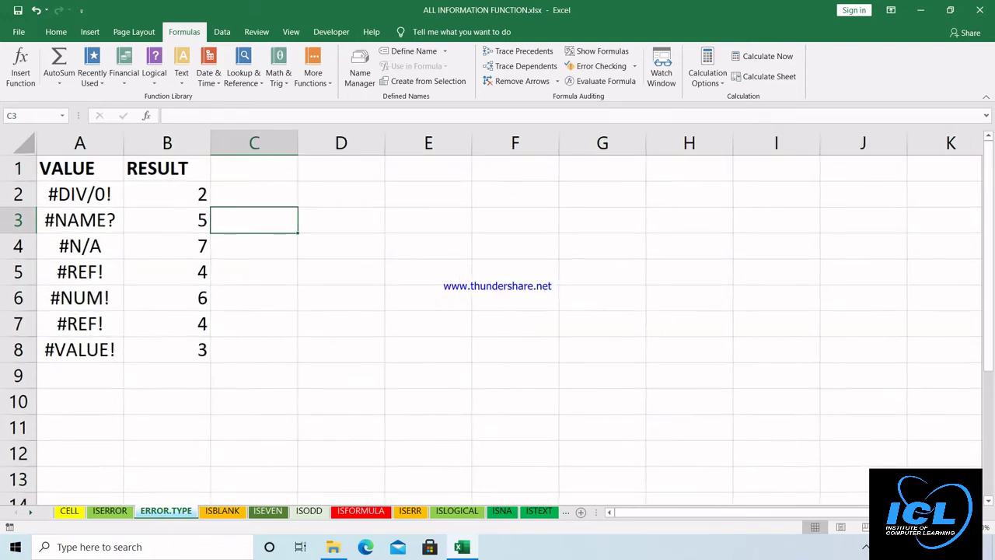
{"action": "scroll", "coordinate": [526, 359], "scroll_direction": "up", "scroll_amount": 4}
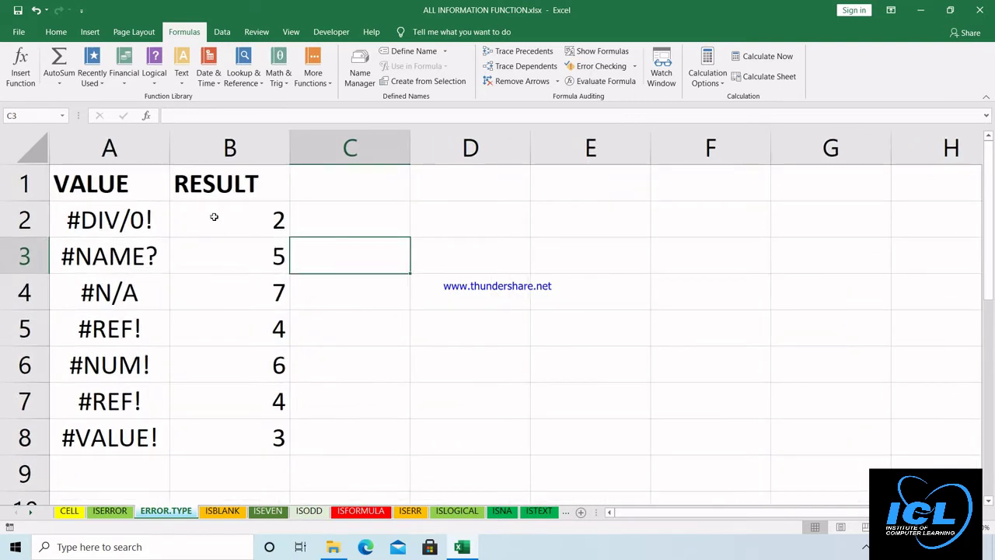
{"action": "left_click_drag", "start_coordinate": [214, 216], "coordinate": [210, 449]}
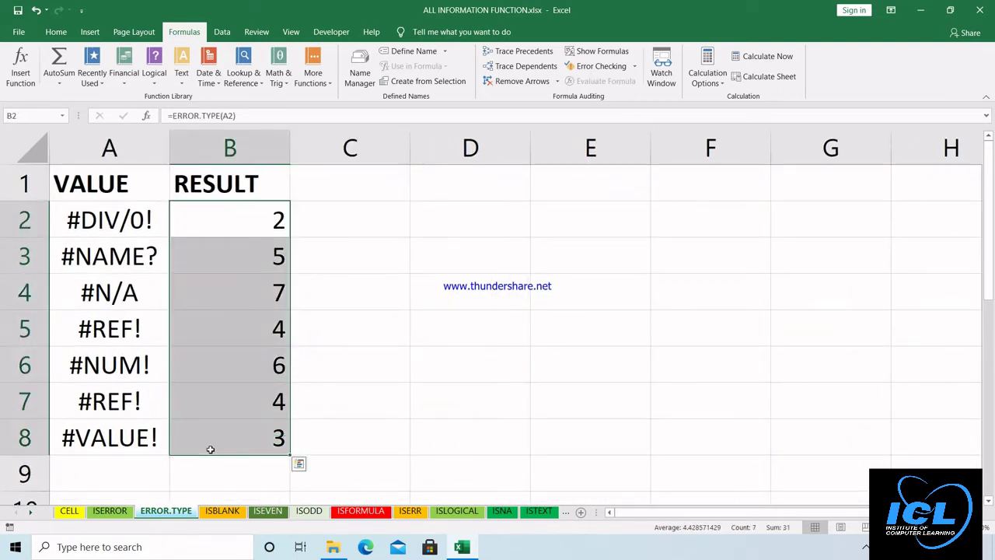
{"action": "key", "text": "Delete"}
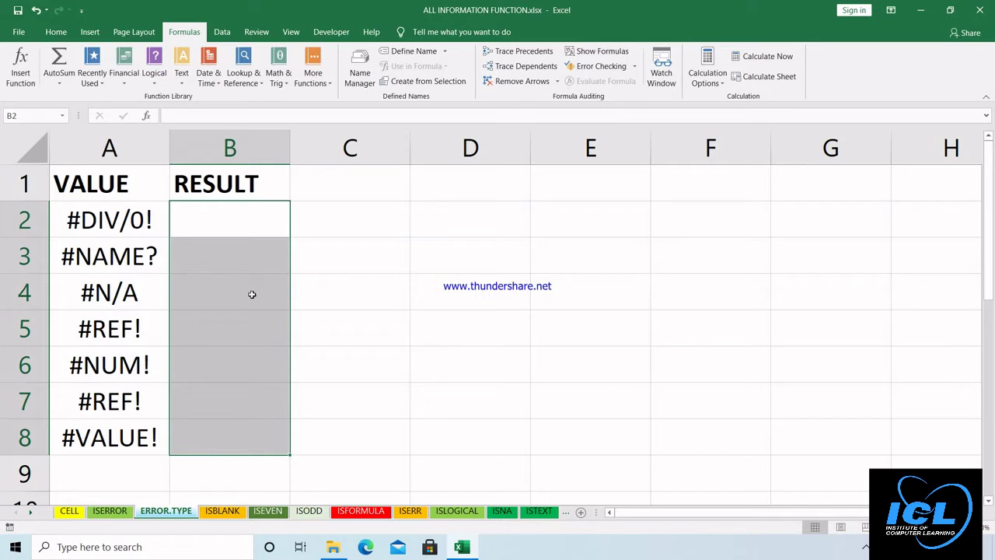
Step: Enter =ERROR.TYPE(A2) in B2 and fill the formula down through B8
{"action": "left_click", "coordinate": [237, 219]}
{"action": "type", "text": "="}
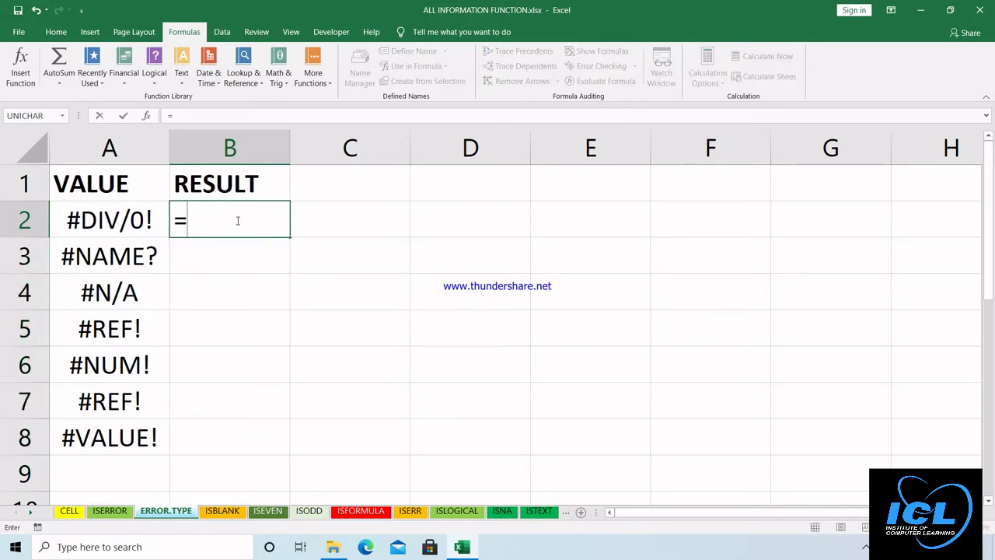
{"action": "type", "text": "ERR"}
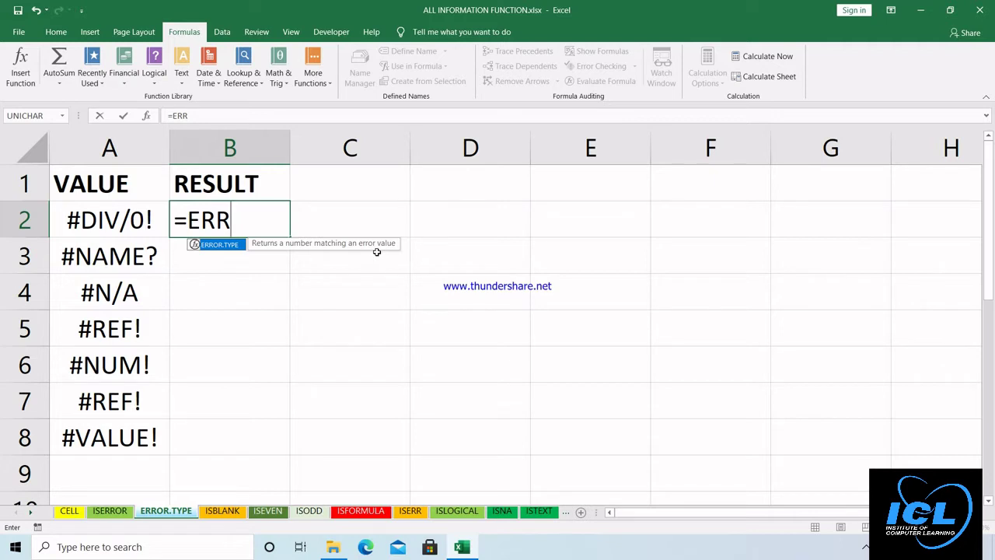
{"action": "key", "text": "Tab"}
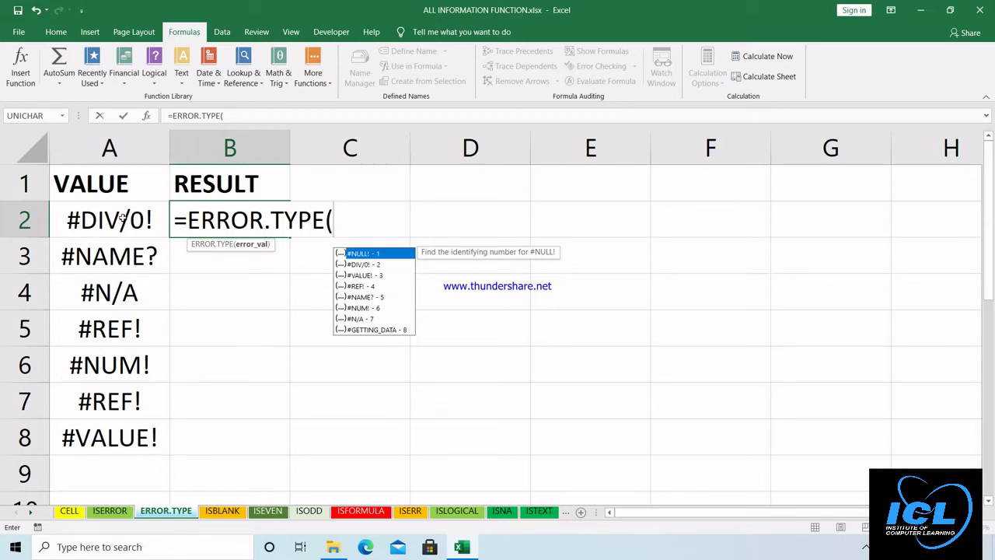
{"action": "left_click", "coordinate": [123, 218]}
{"action": "type", "text": ")"}
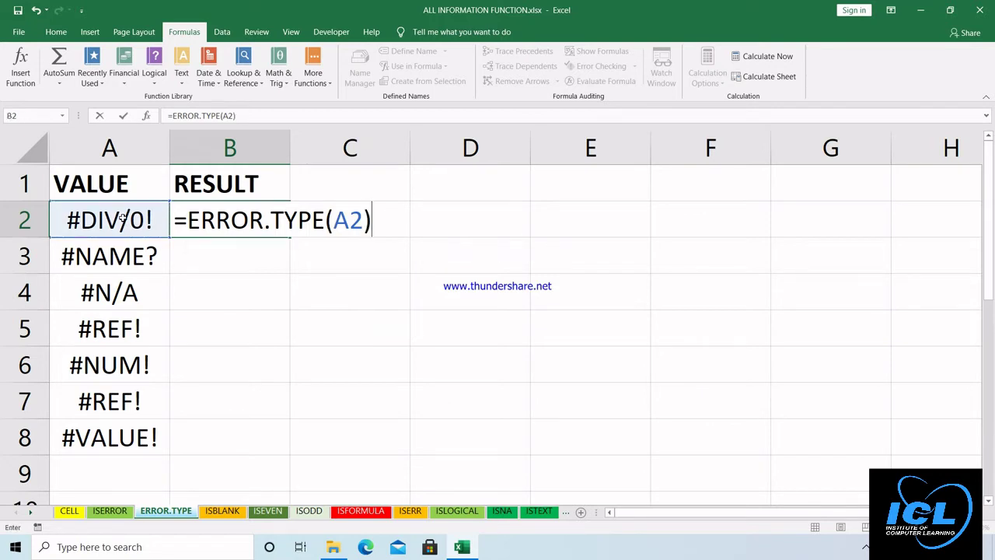
{"action": "key", "text": "Return"}
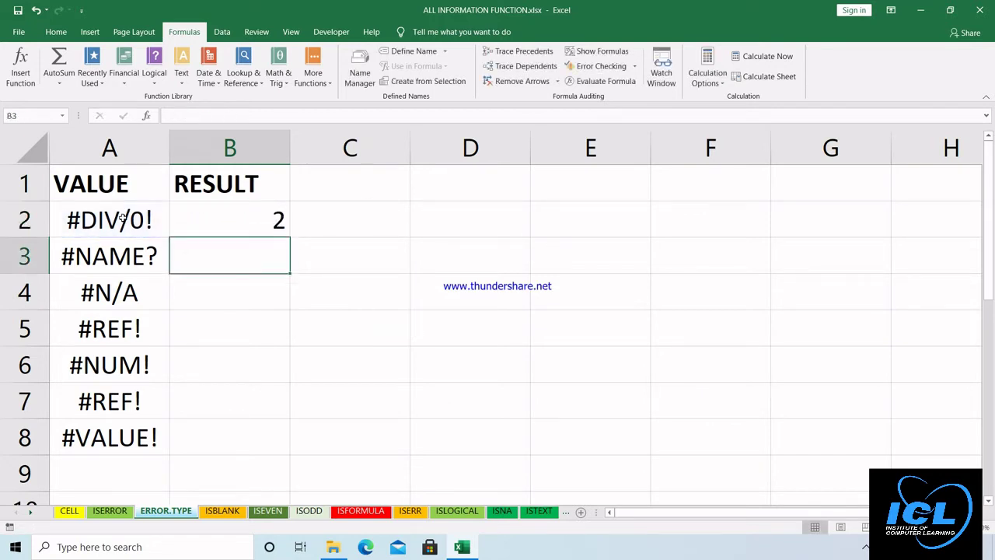
{"action": "left_click", "coordinate": [247, 227]}
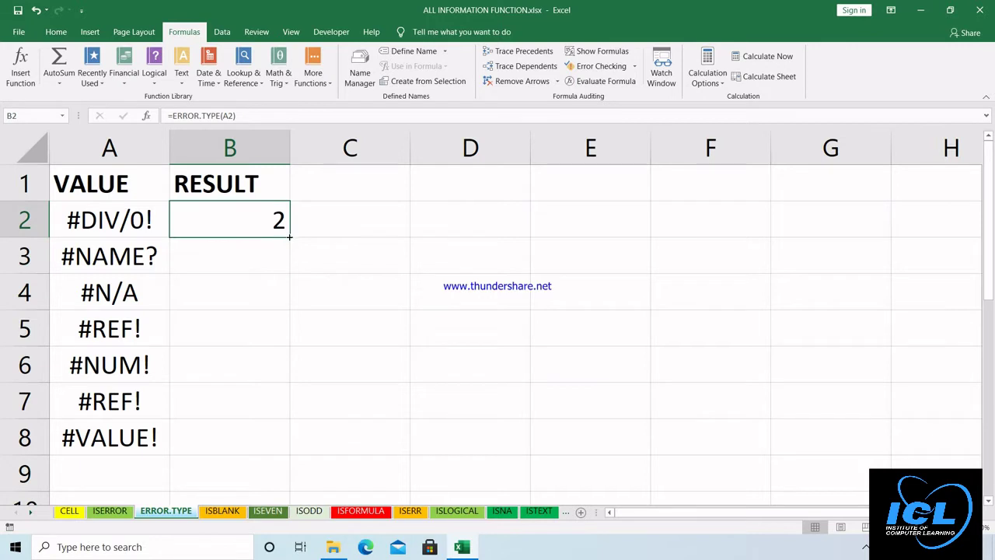
{"action": "left_click_drag", "start_coordinate": [289, 236], "coordinate": [262, 449]}
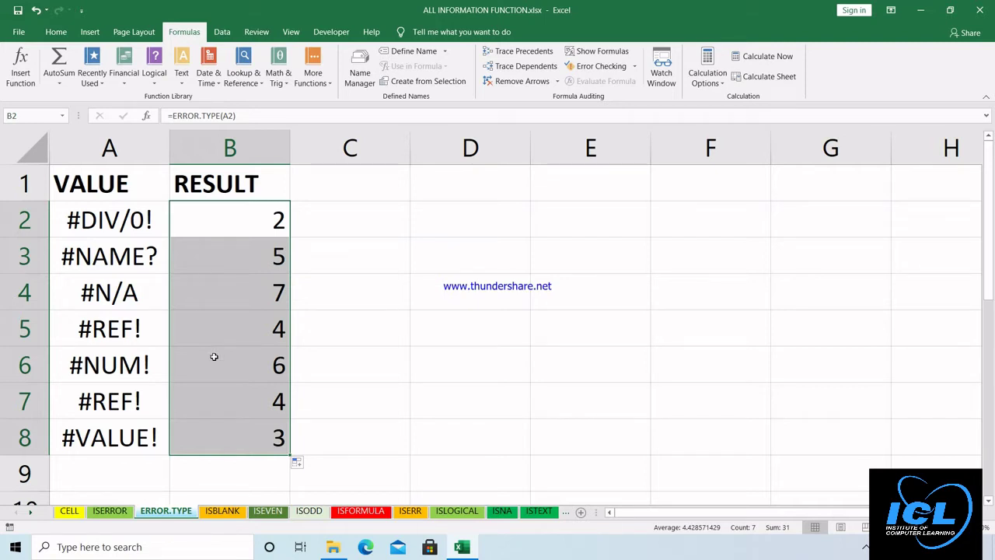
Step: On the ISBLANK sheet, clear the RESULT column cells D2:D9
{"action": "left_click", "coordinate": [226, 517]}
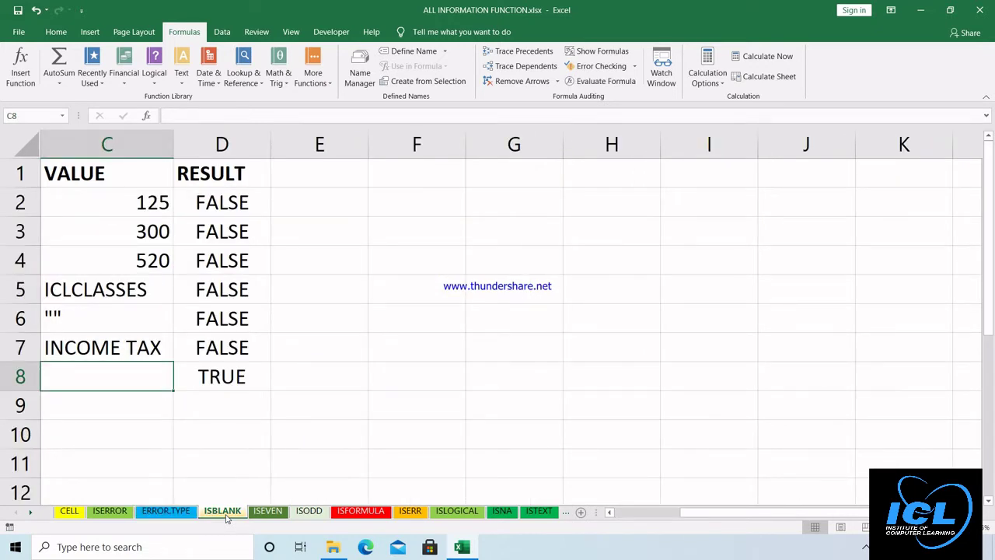
{"action": "left_click_drag", "start_coordinate": [237, 206], "coordinate": [242, 393]}
{"action": "key", "text": "Delete"}
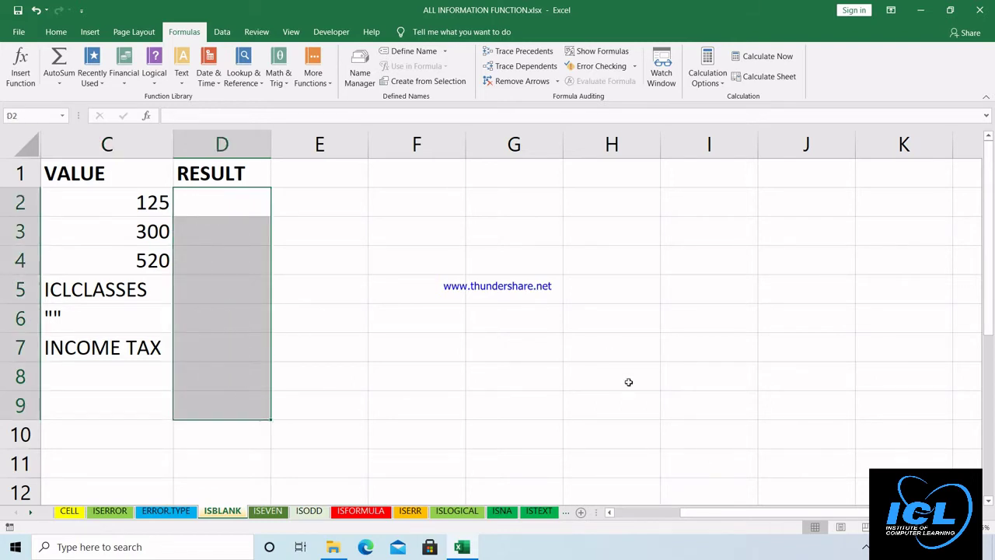
Step: Examine the entries of the VALUE column on the ISBLANK sheet, from C2 down to C8
{"action": "left_click", "coordinate": [964, 527]}
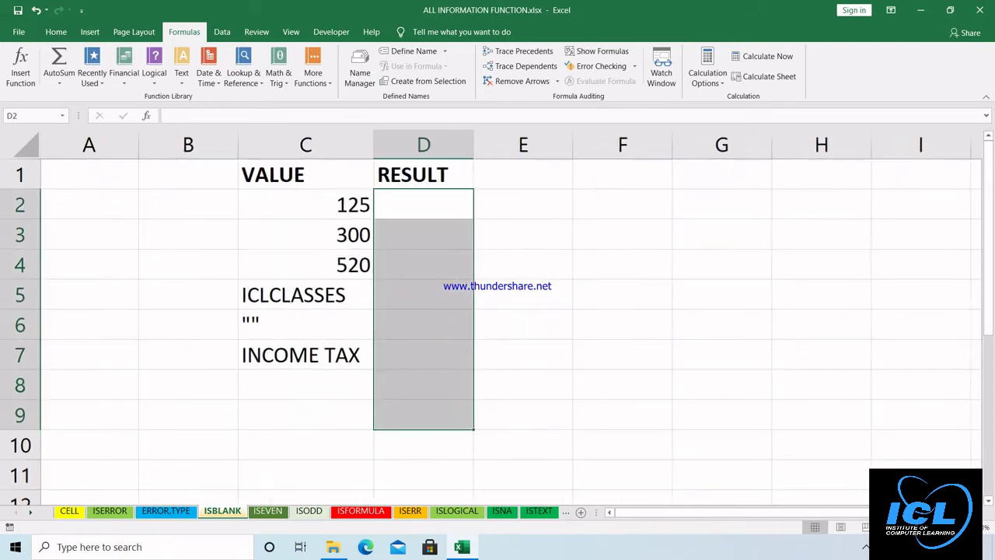
{"action": "left_click", "coordinate": [964, 527]}
{"action": "left_click", "coordinate": [964, 527]}
{"action": "left_click", "coordinate": [964, 526]}
{"action": "left_click", "coordinate": [963, 527]}
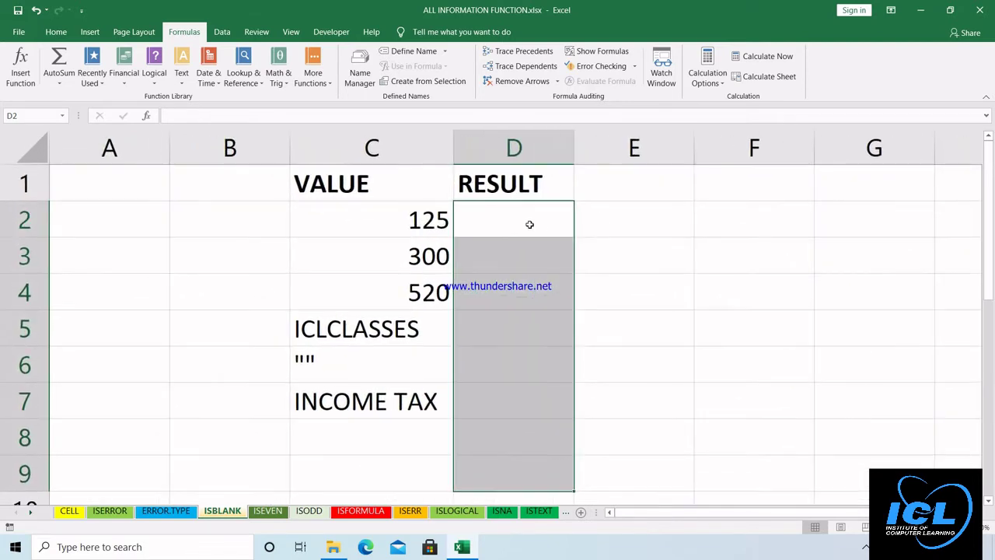
{"action": "left_click", "coordinate": [541, 222]}
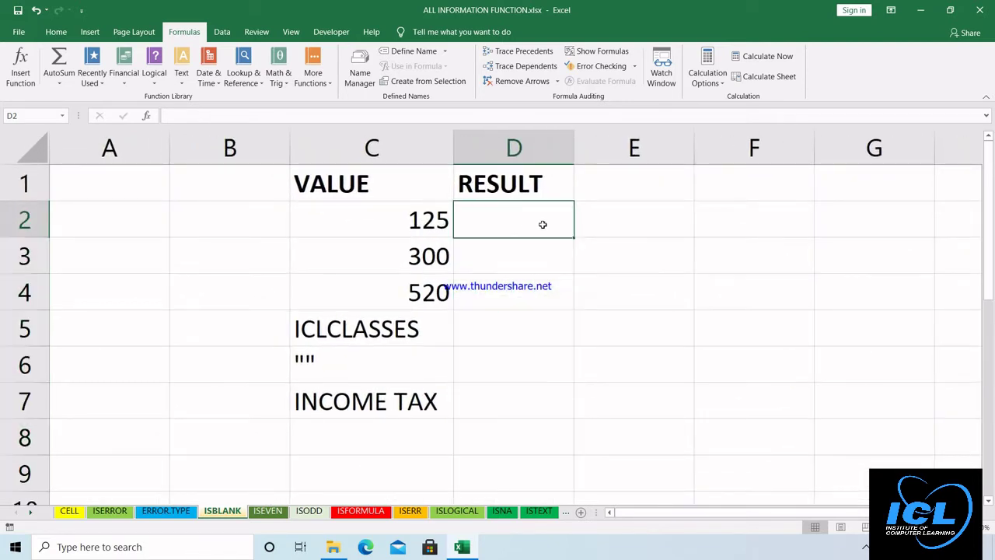
{"action": "left_click", "coordinate": [377, 222]}
{"action": "left_click", "coordinate": [369, 264]}
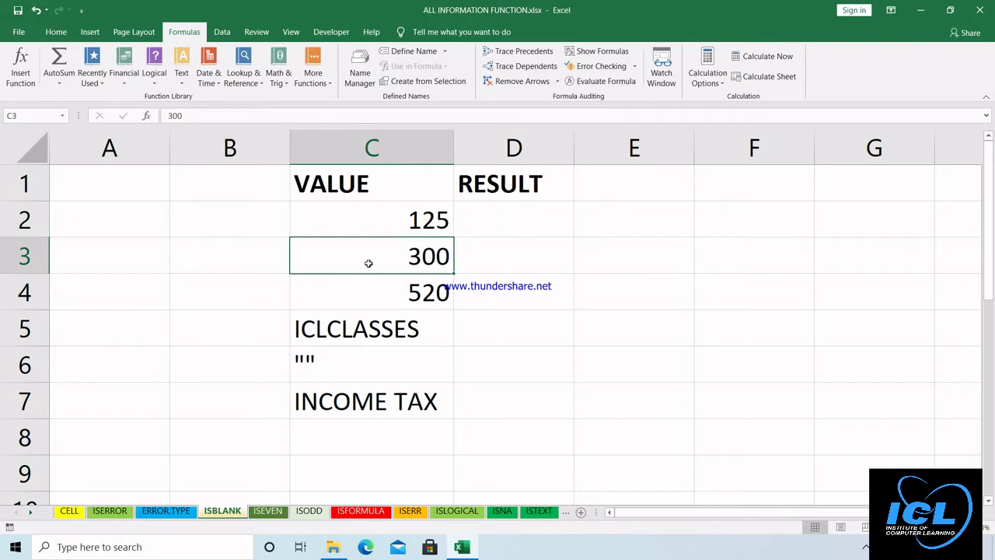
{"action": "left_click", "coordinate": [361, 322]}
{"action": "left_click", "coordinate": [353, 356]}
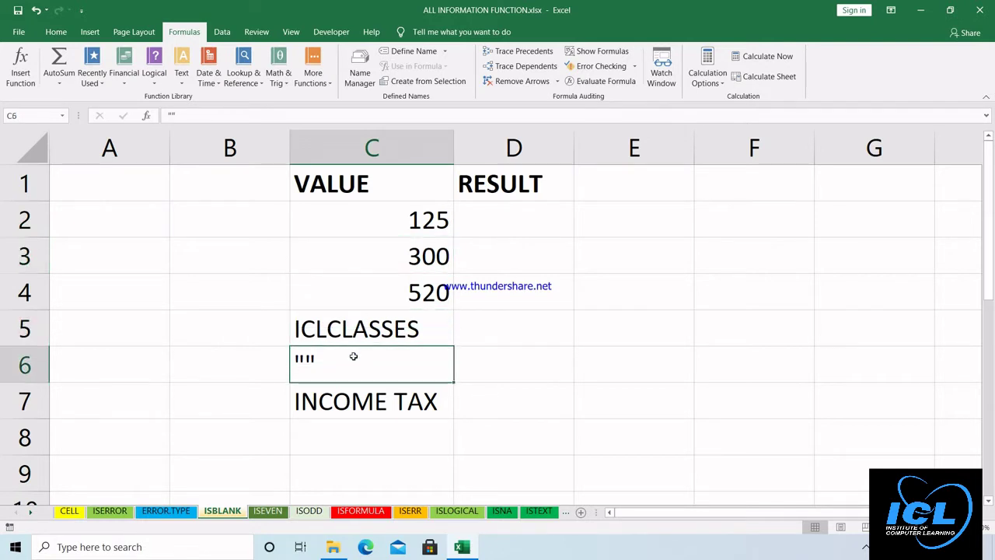
{"action": "left_click", "coordinate": [350, 391]}
{"action": "left_click", "coordinate": [351, 435]}
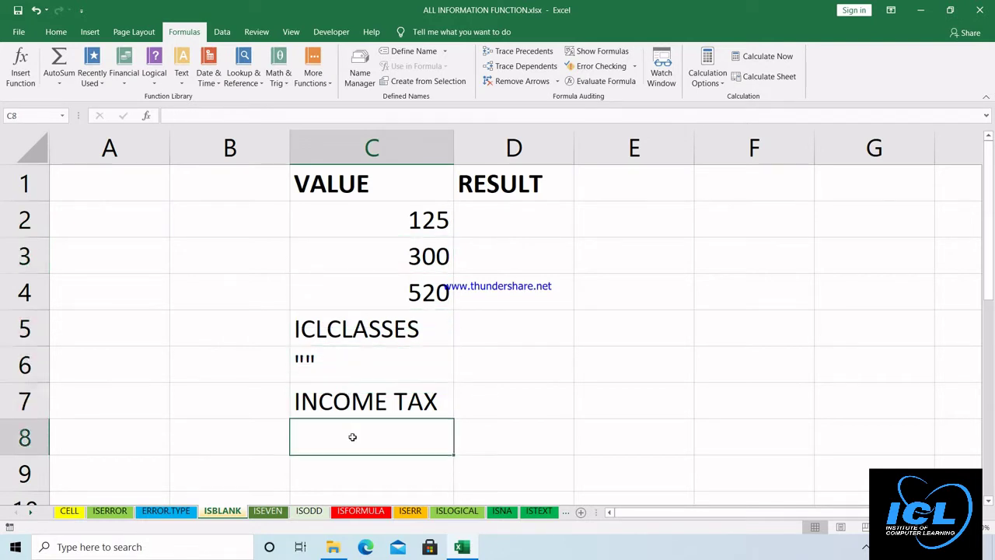
Step: Enter =ISBLANK(C2) in D2 to test whether the first value cell is empty
{"action": "left_click", "coordinate": [512, 217]}
{"action": "double_click", "coordinate": [511, 217]}
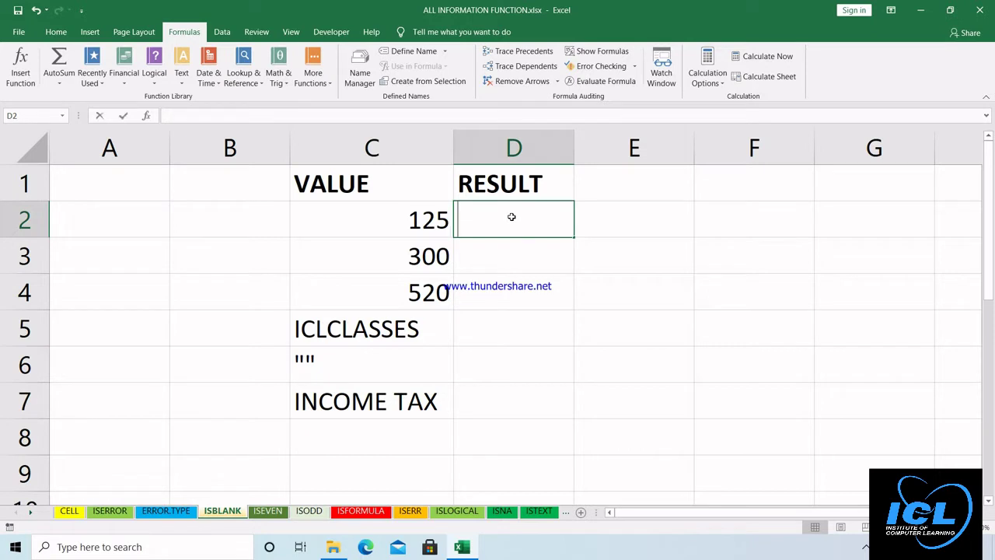
{"action": "type", "text": "=S"}
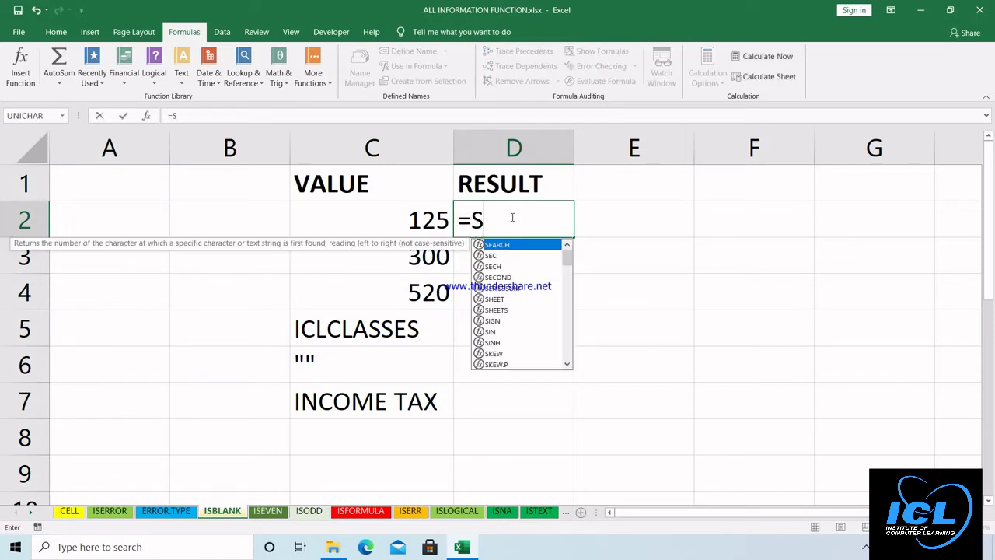
{"action": "key", "text": "BackSpace"}
{"action": "type", "text": "ISB"}
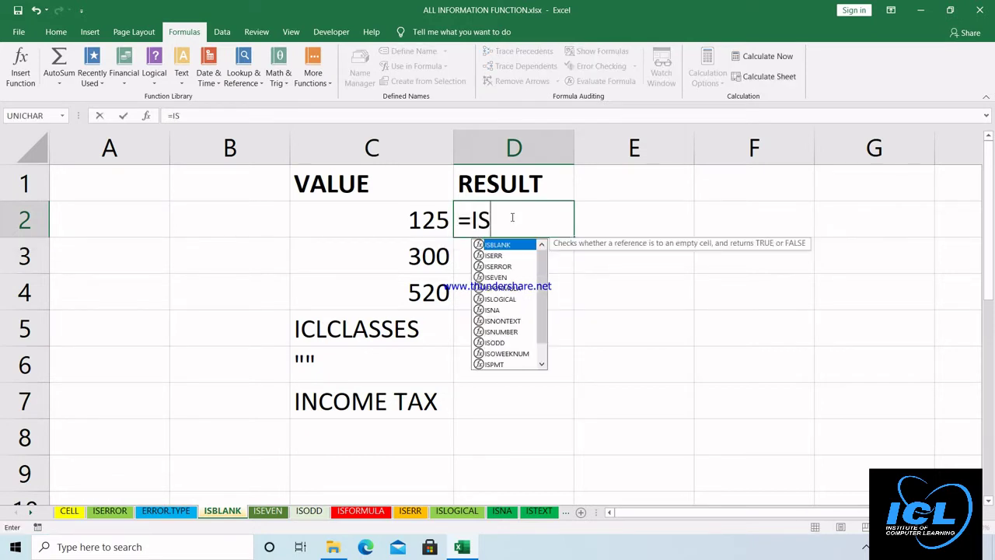
{"action": "key", "text": "Tab"}
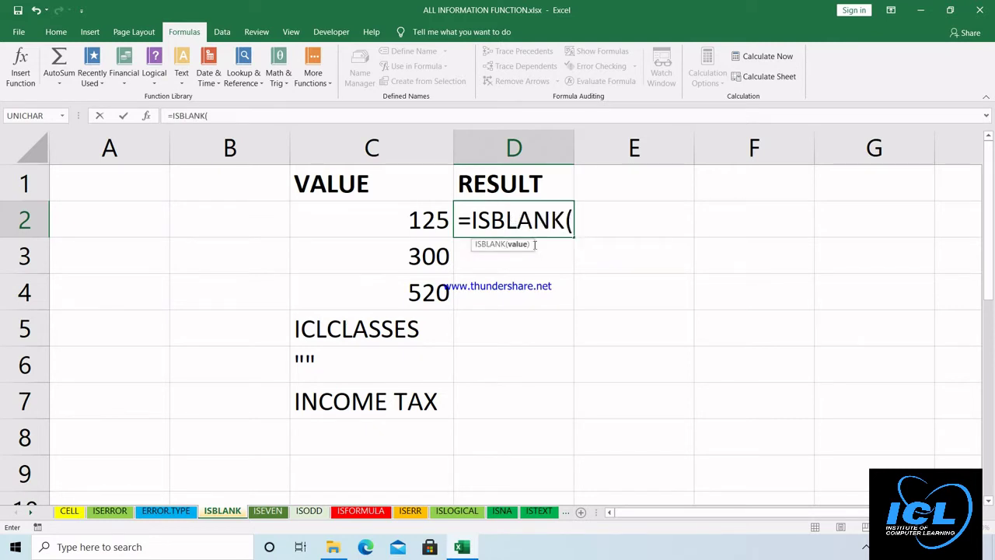
{"action": "left_click", "coordinate": [360, 217]}
{"action": "type", "text": ")"}
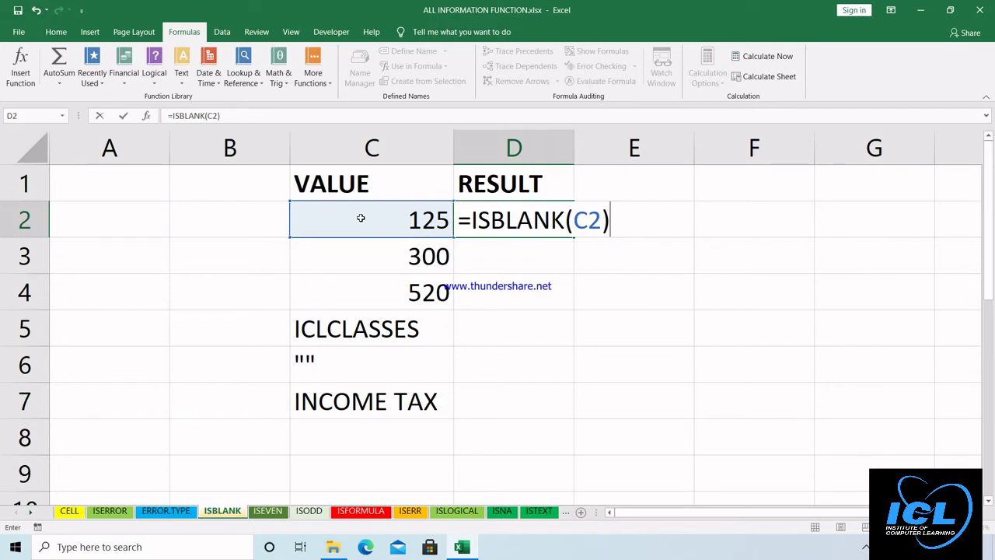
{"action": "key", "text": "Return"}
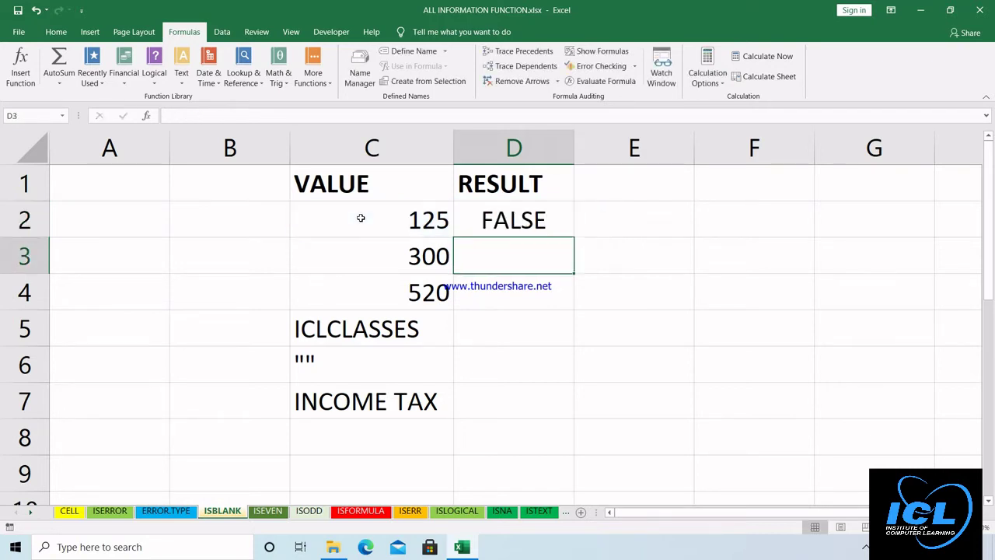
Step: Fill the ISBLANK formula from D2 down through D7 and clear the value in C3
{"action": "left_click", "coordinate": [538, 219]}
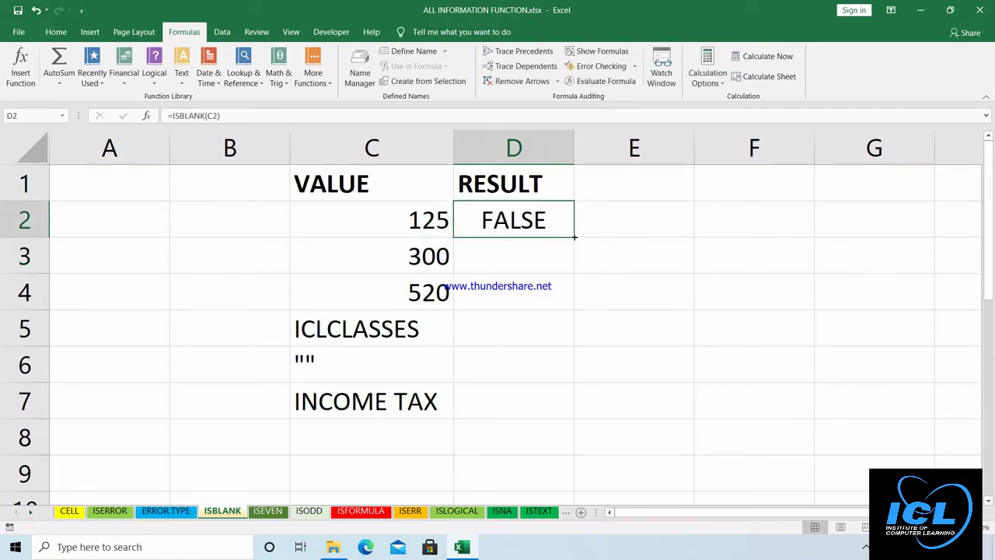
{"action": "double_click", "coordinate": [574, 237]}
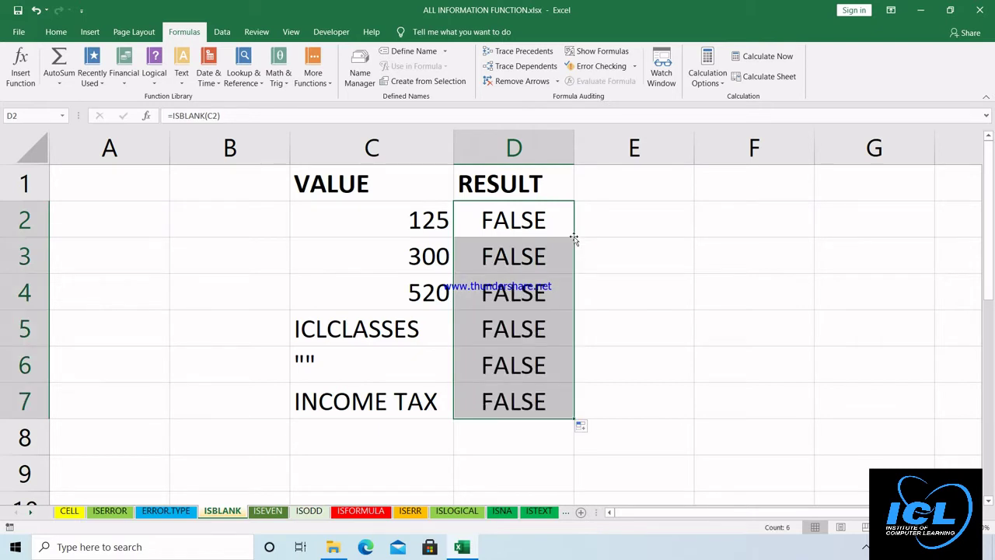
{"action": "left_click", "coordinate": [373, 263]}
{"action": "key", "text": "Delete"}
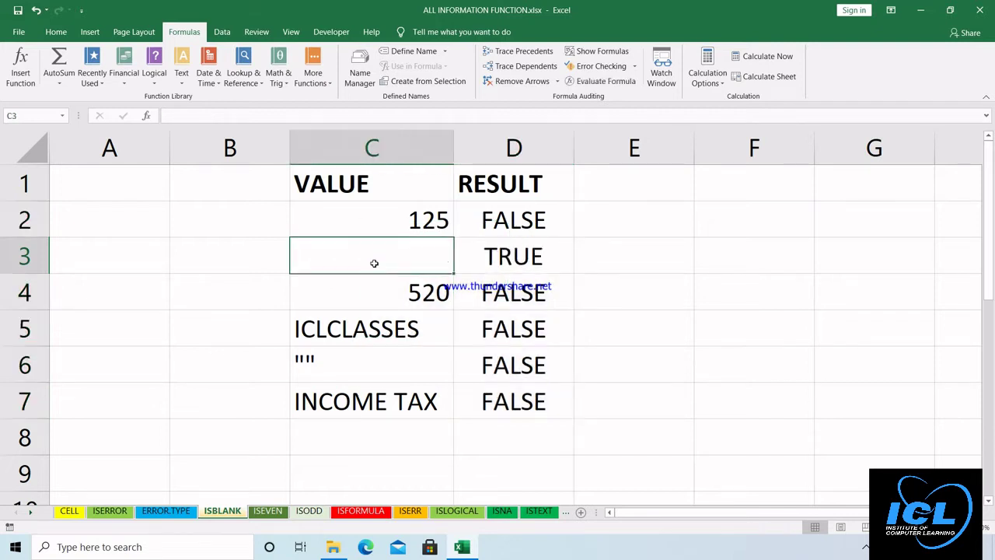
Step: Delete the "" entry from C6 so that the cell is truly empty
{"action": "key", "text": "Down"}
{"action": "key", "text": "Down"}
{"action": "key", "text": "Down"}
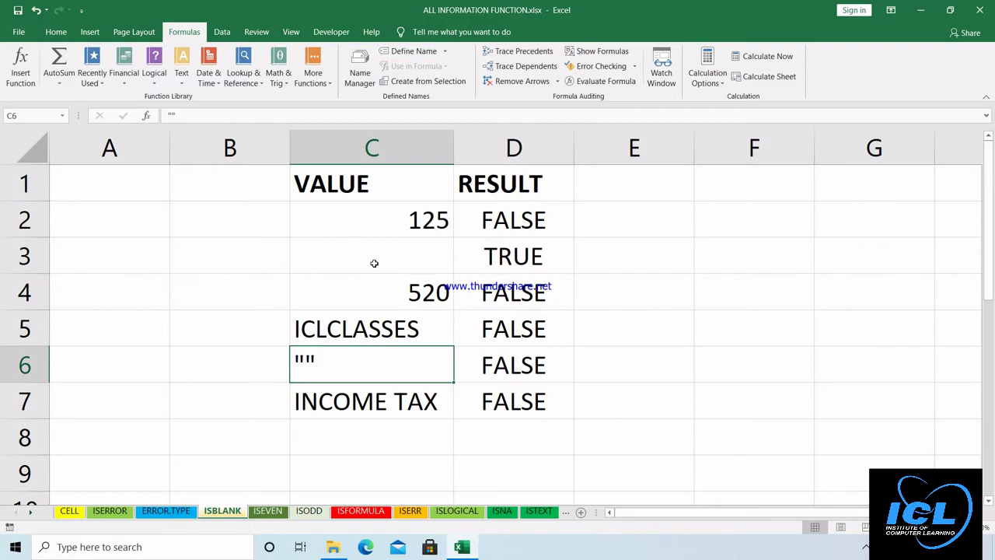
{"action": "key", "text": "BackSpace"}
{"action": "key", "text": "Return"}
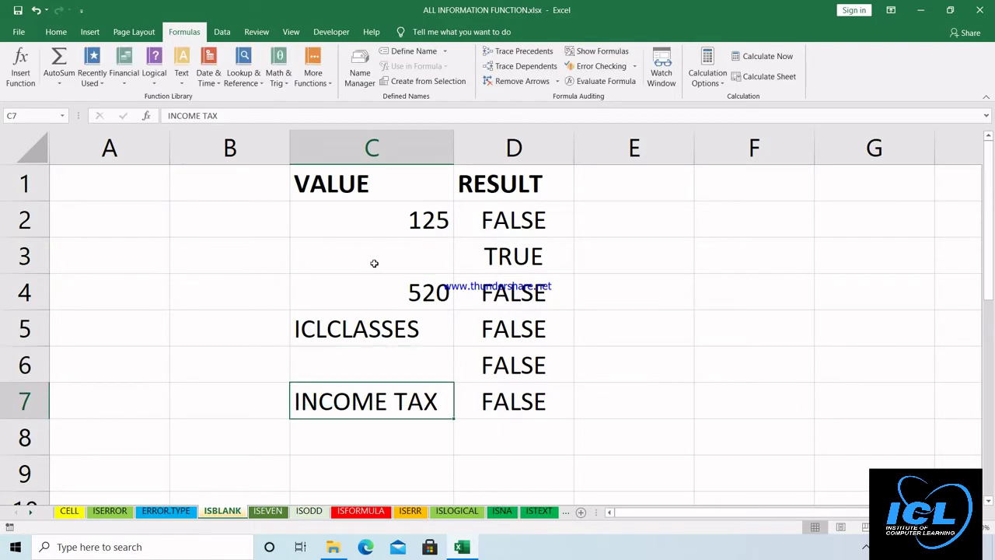
{"action": "key", "text": "Up"}
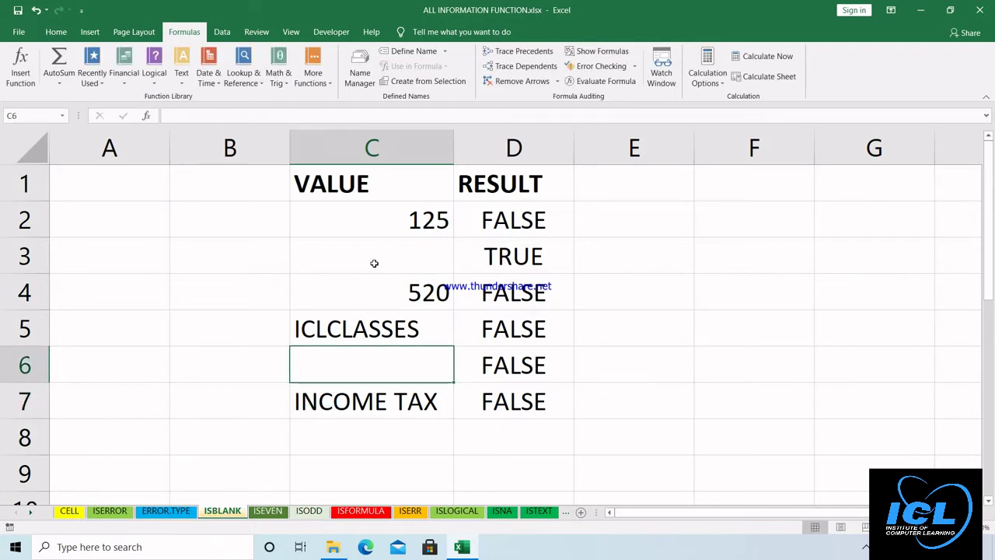
{"action": "key", "text": "Delete"}
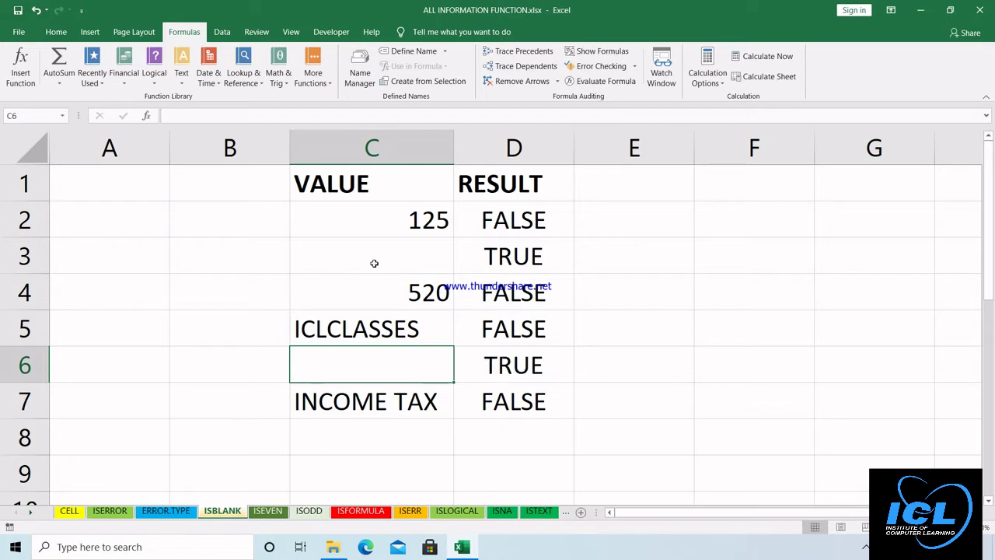
{"action": "key", "text": "Down"}
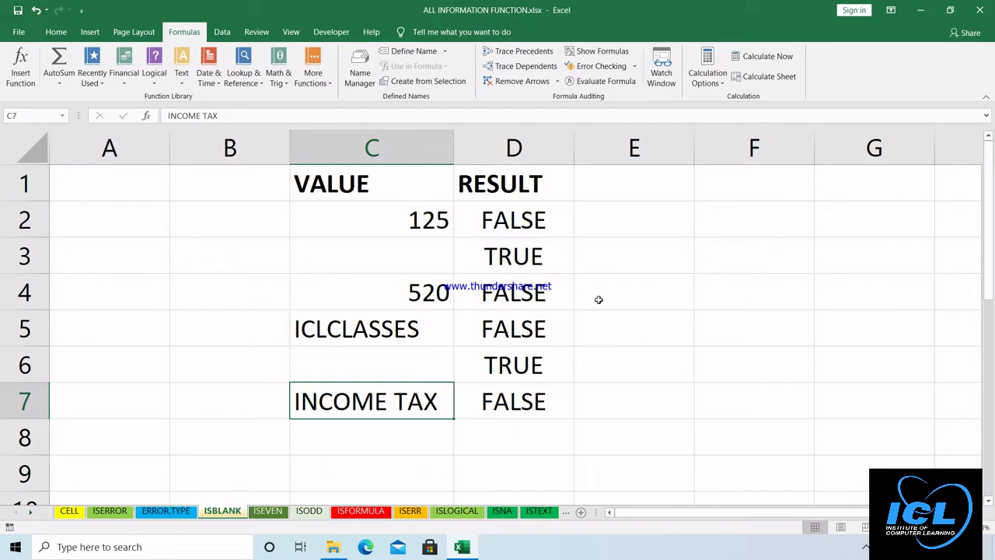
Step: On the ISEVEN sheet, clear the RESULT column cells B2:B10
{"action": "left_click", "coordinate": [268, 511]}
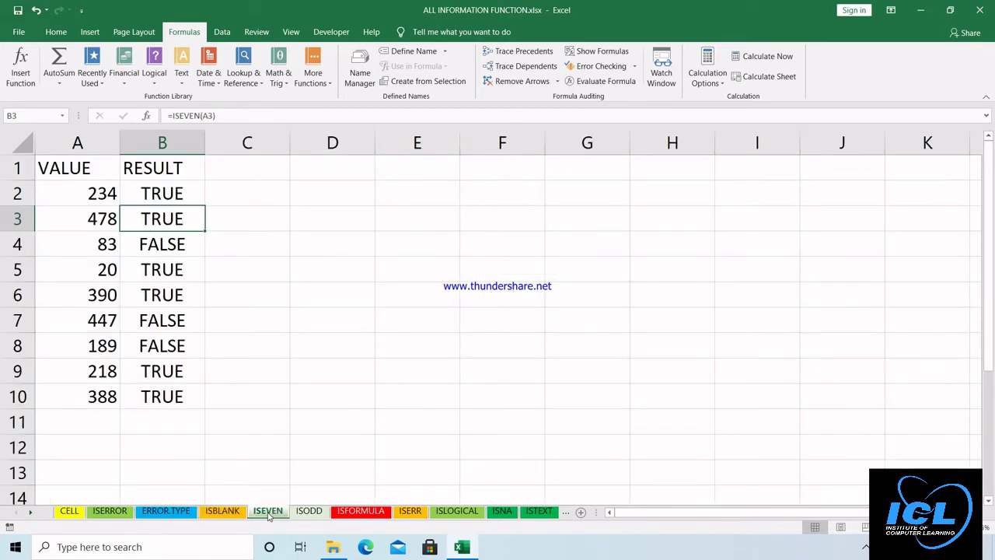
{"action": "left_click_drag", "start_coordinate": [160, 190], "coordinate": [169, 400]}
{"action": "key", "text": "Delete"}
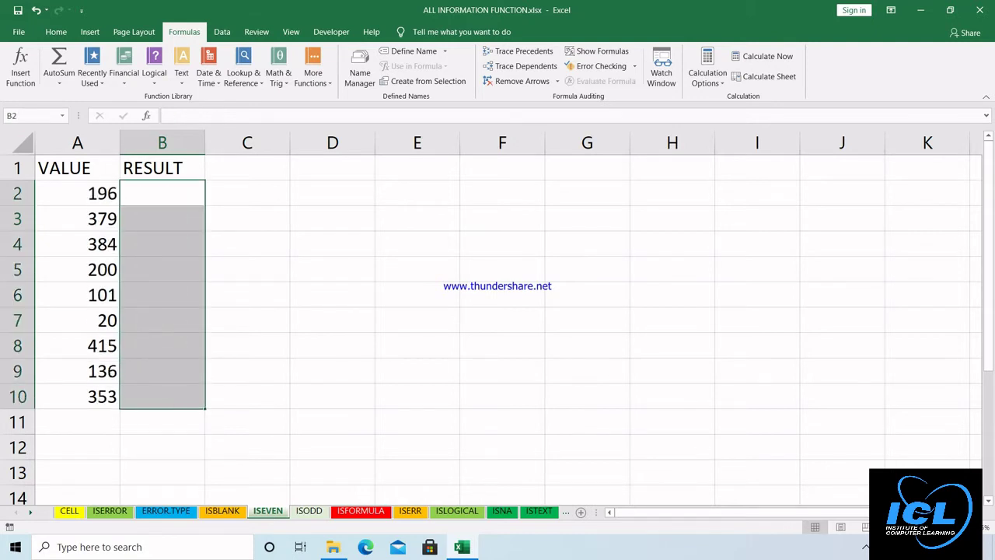
Step: Enter =RANDBETWEEN(1,500) in A2 and fill the formula down through A10
{"action": "scroll", "coordinate": [166, 310], "scroll_direction": "up", "scroll_amount": 3}
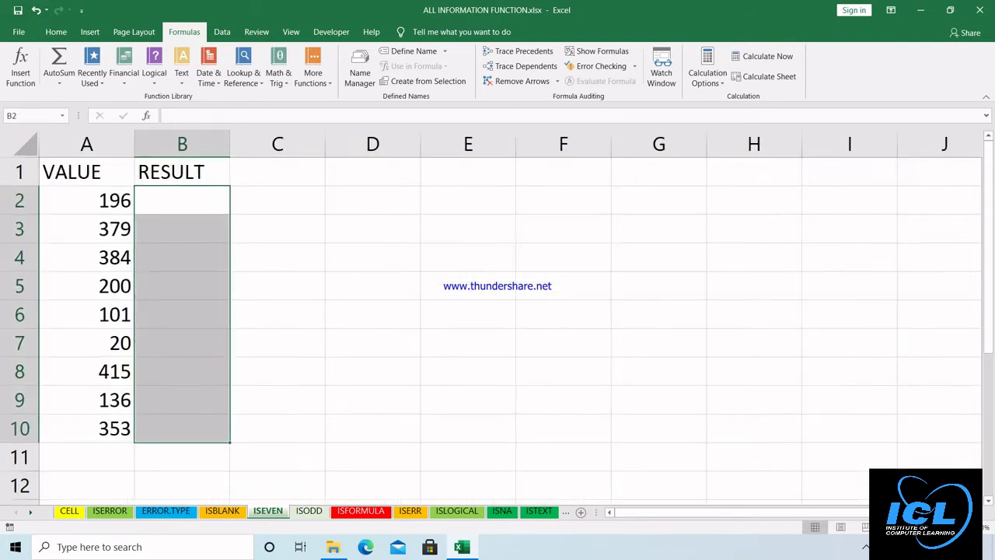
{"action": "scroll", "coordinate": [91, 207], "scroll_direction": "up", "scroll_amount": 2}
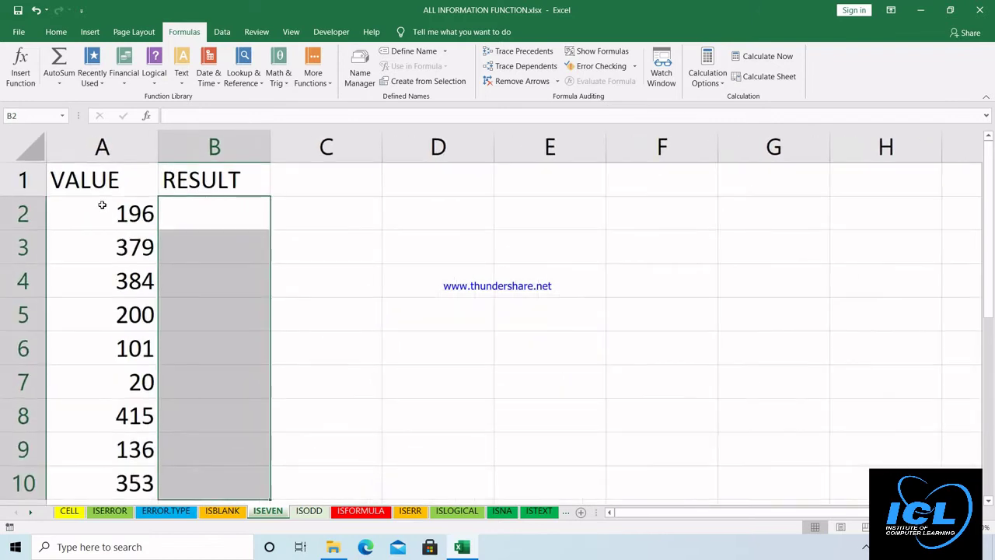
{"action": "left_click", "coordinate": [101, 212]}
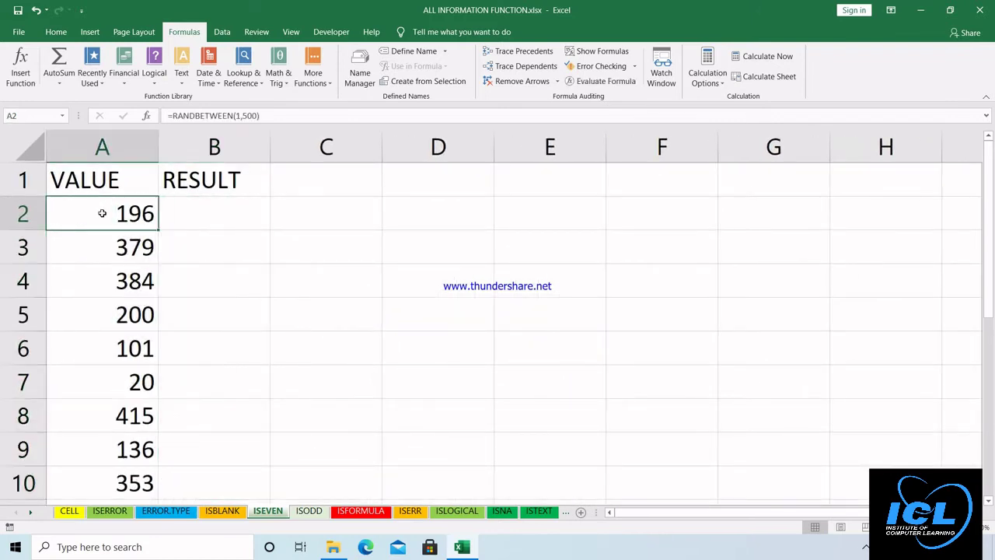
{"action": "type", "text": "=RAND"}
{"action": "type", "text": "B"}
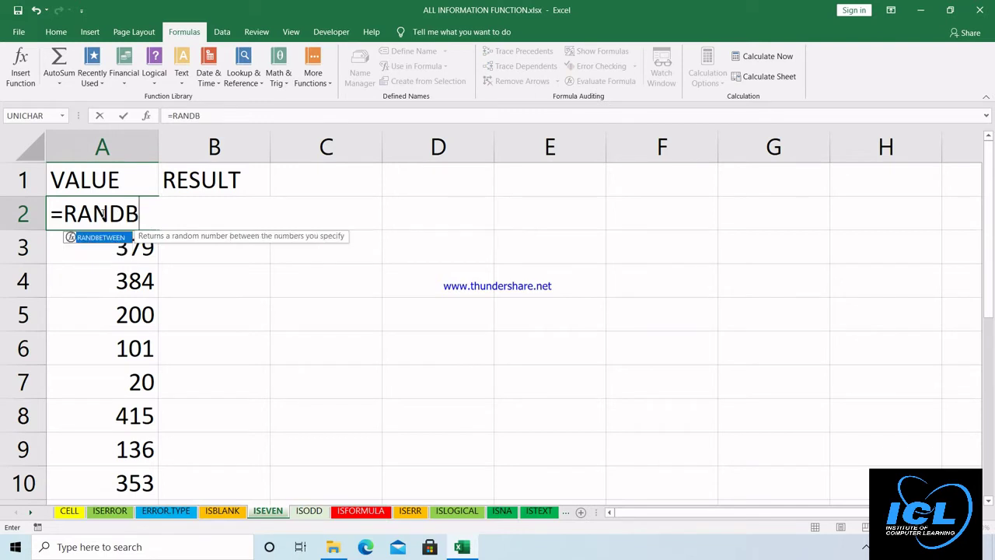
{"action": "key", "text": "Tab"}
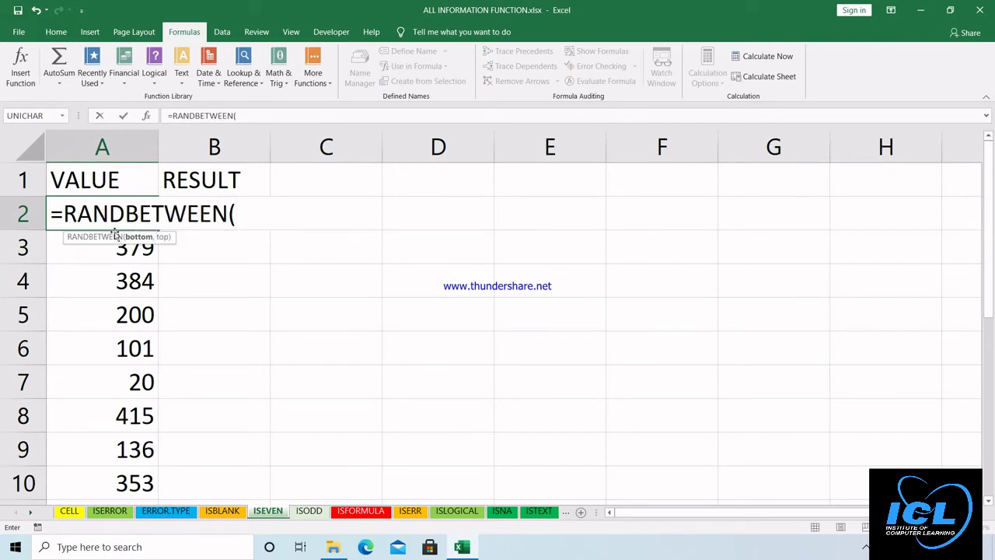
{"action": "type", "text": "1,5"}
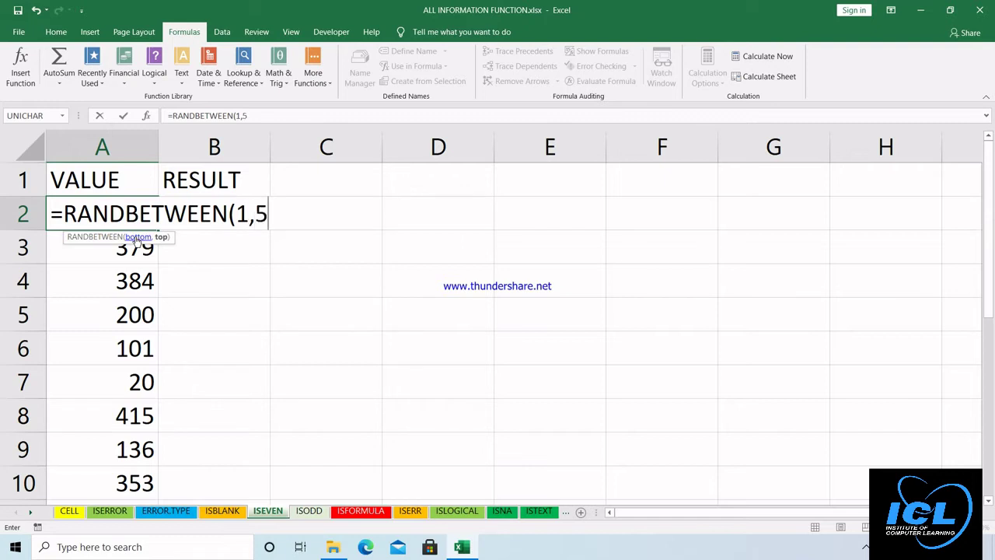
{"action": "type", "text": "00)"}
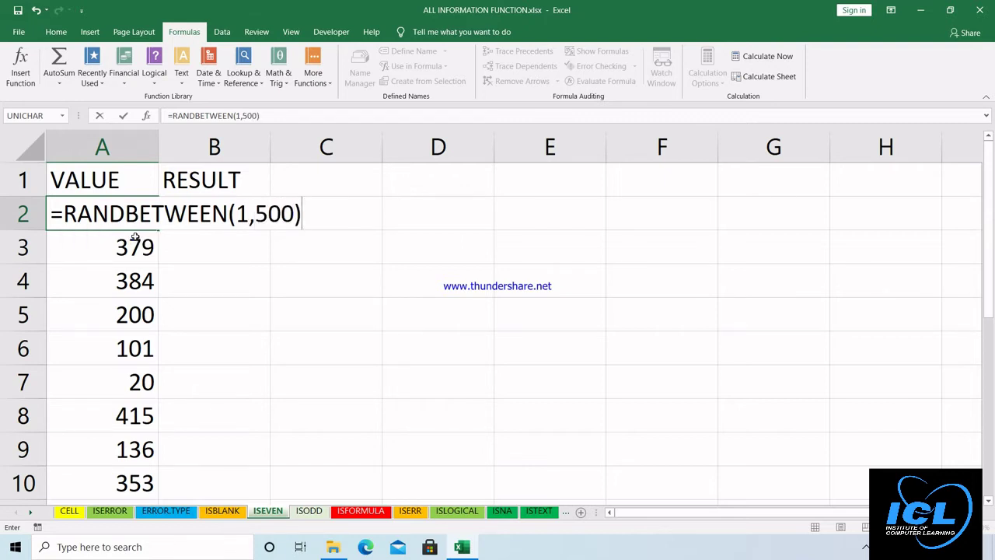
{"action": "key", "text": "Return"}
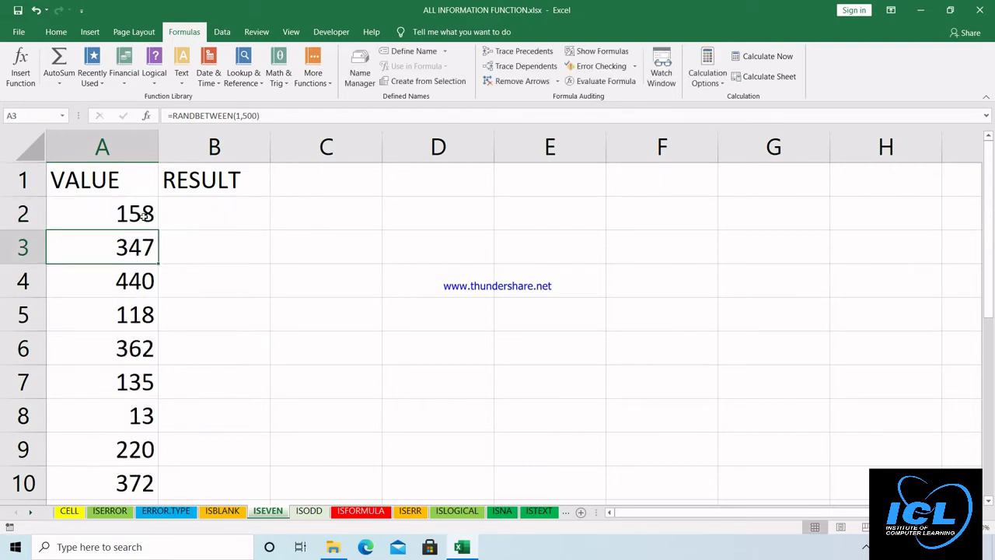
{"action": "left_click", "coordinate": [143, 216]}
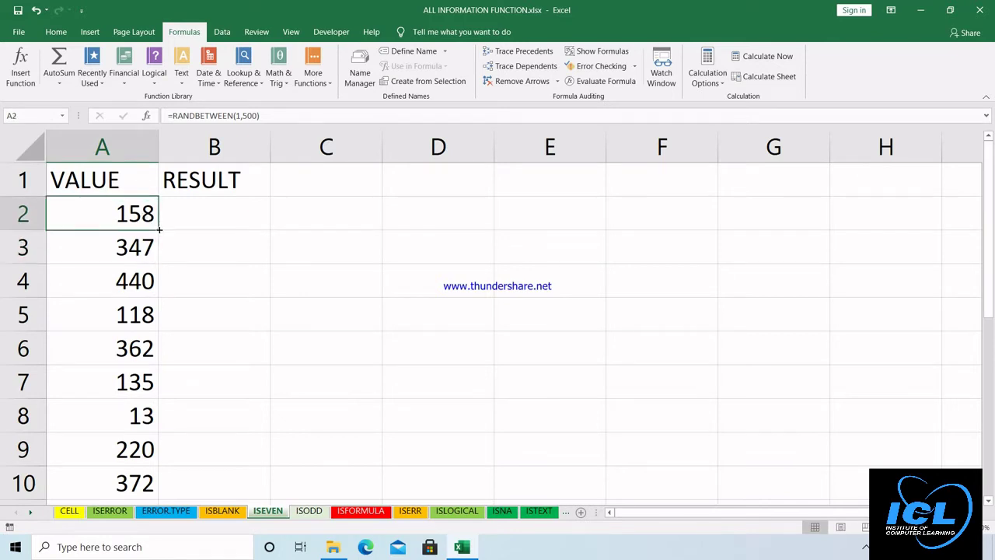
{"action": "left_click_drag", "start_coordinate": [158, 230], "coordinate": [142, 484]}
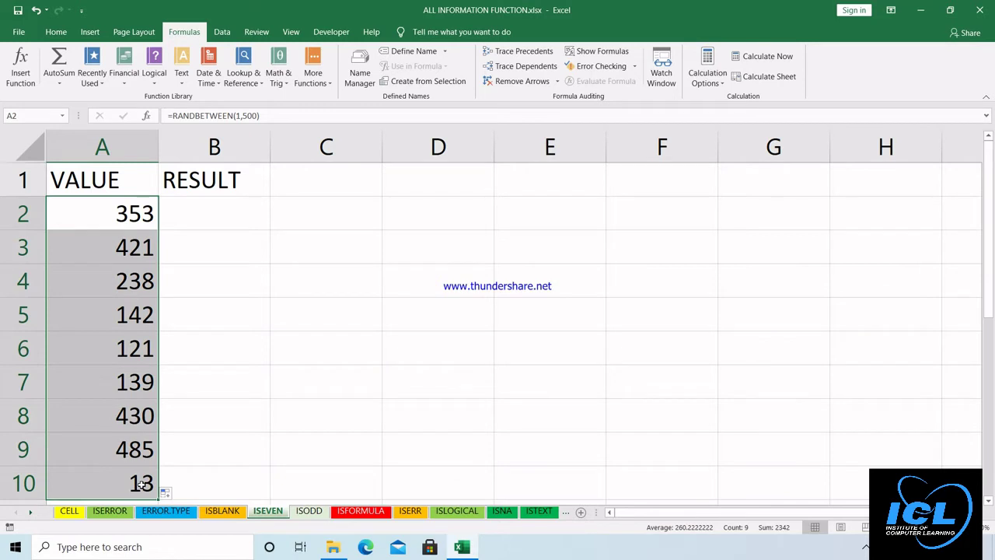
Step: Recalculate the sheet several times to generate new random numbers in the VALUE column
{"action": "key", "text": "F9"}
{"action": "key", "text": "F9"}
{"action": "key", "text": "F9"}
{"action": "key", "text": "F9"}
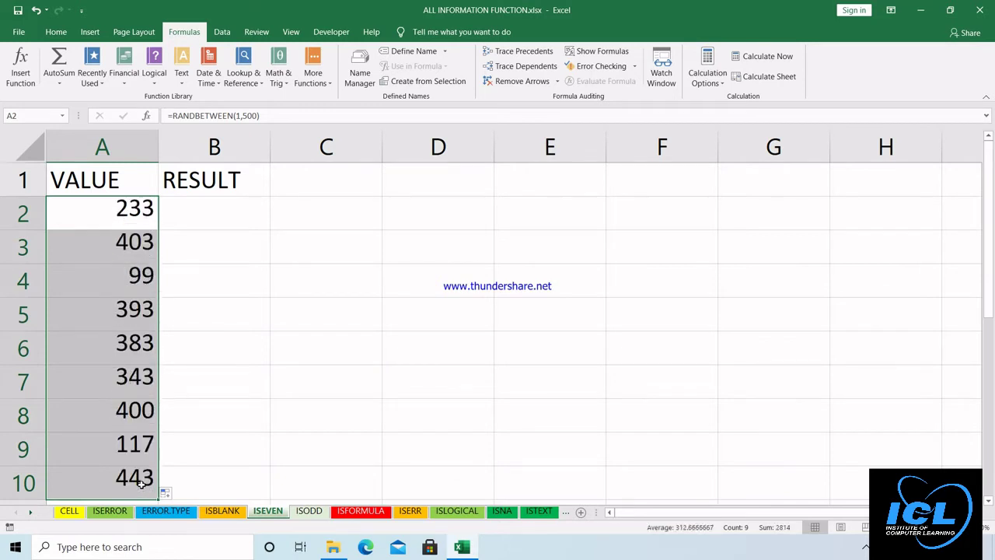
Step: Enter =ISEVEN(A2) in B2 and fill the formula down through B10
{"action": "left_click", "coordinate": [221, 204]}
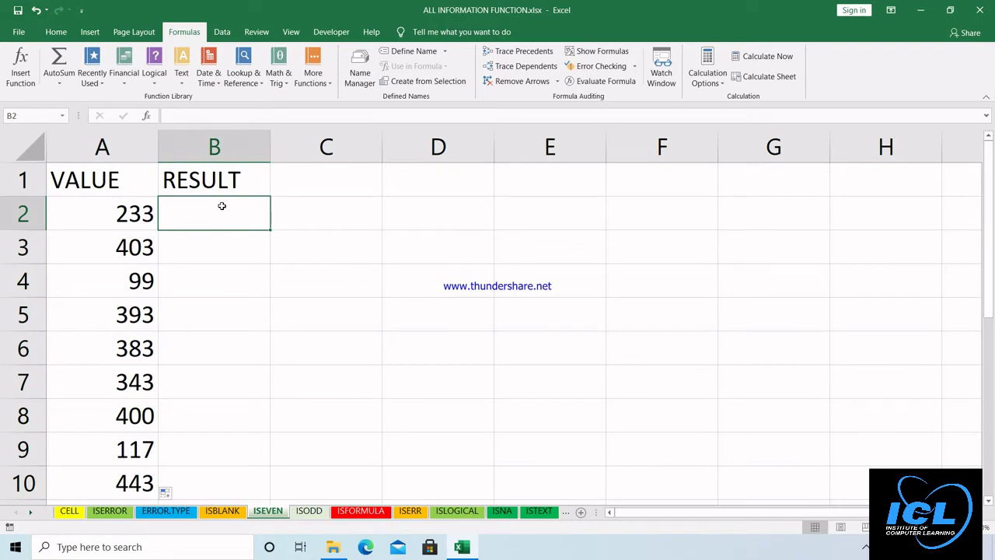
{"action": "type", "text": "=I"}
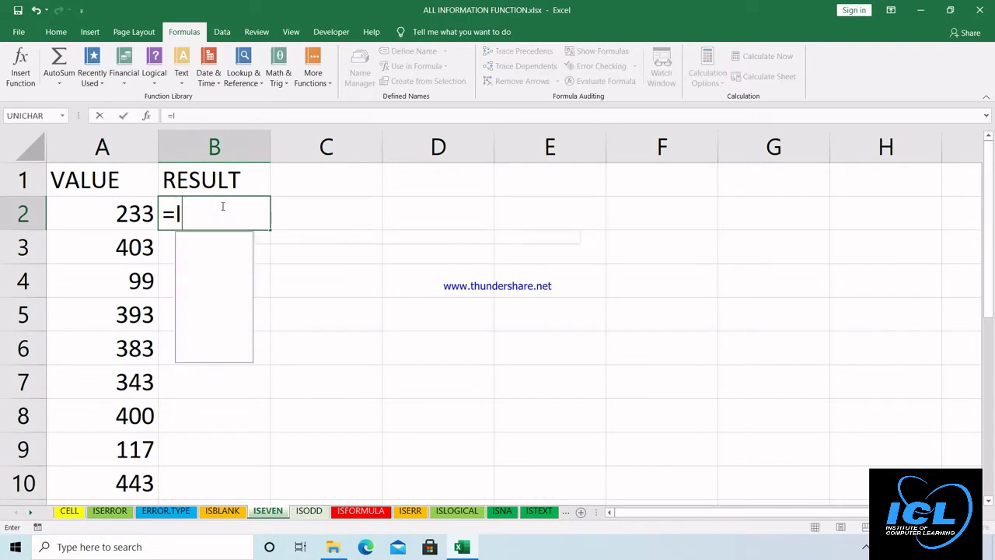
{"action": "type", "text": "SE"}
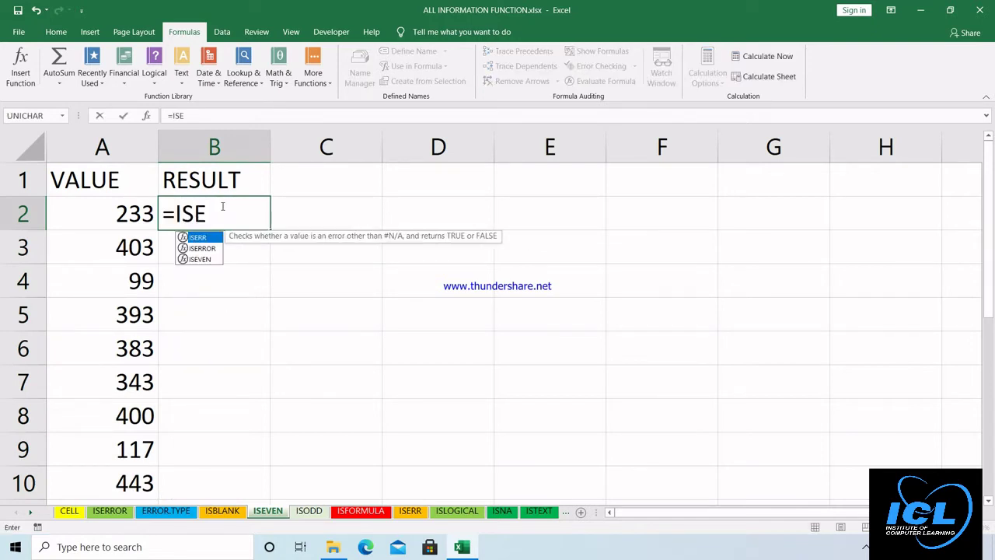
{"action": "key", "text": "Down"}
{"action": "key", "text": "Down"}
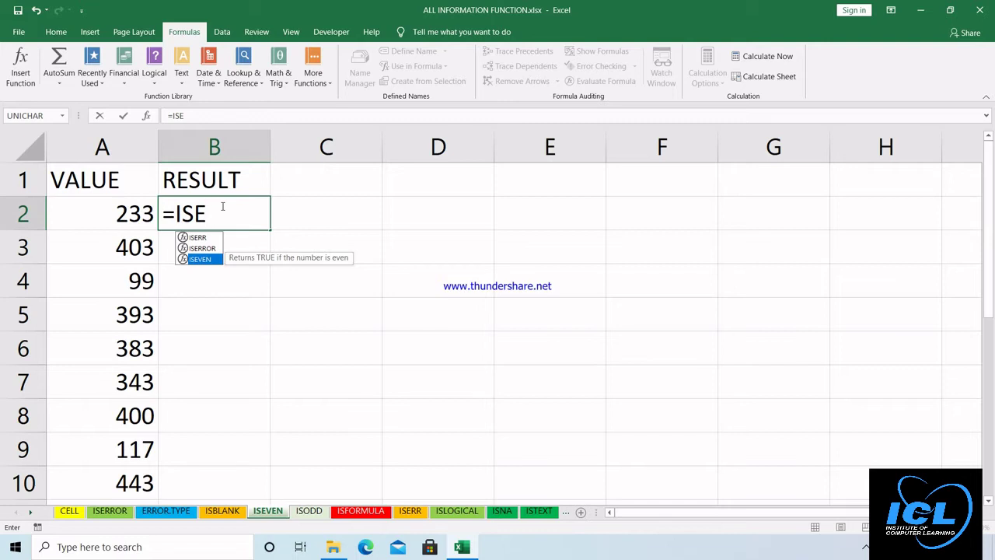
{"action": "key", "text": "Tab"}
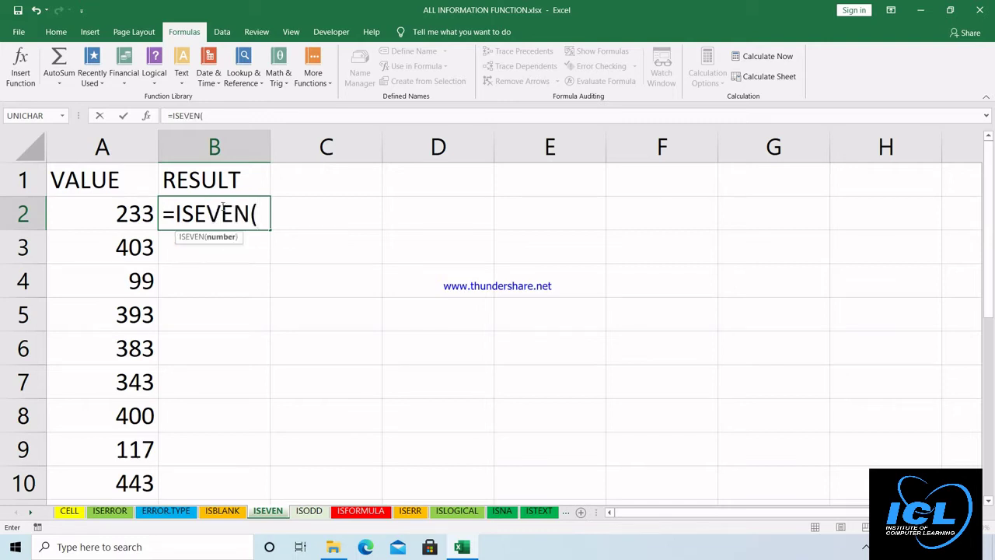
{"action": "left_click", "coordinate": [104, 223]}
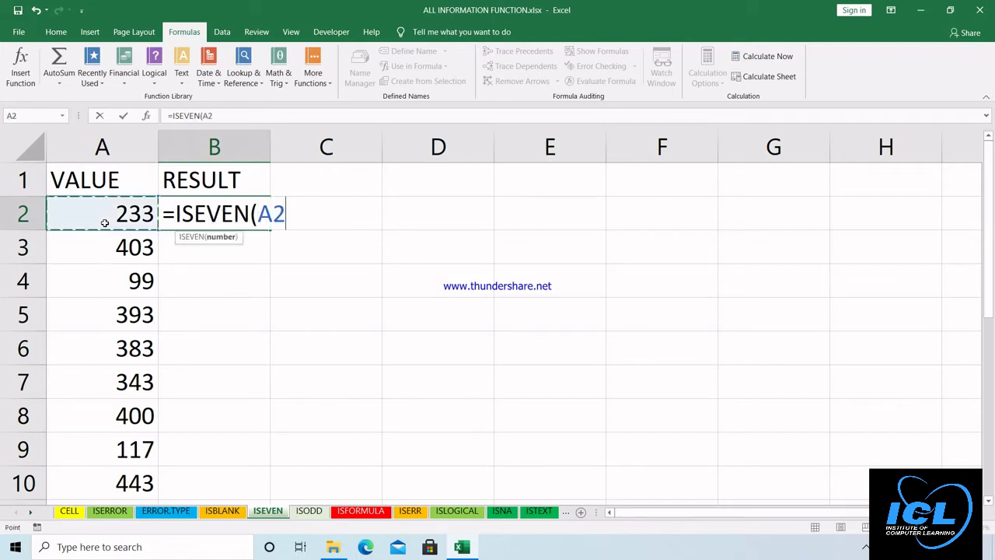
{"action": "type", "text": ")"}
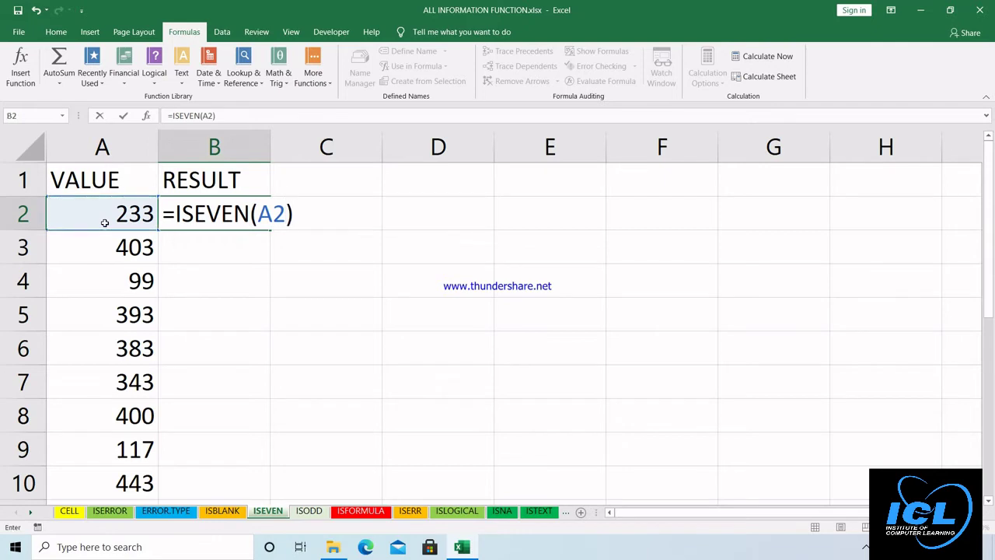
{"action": "key", "text": "Return"}
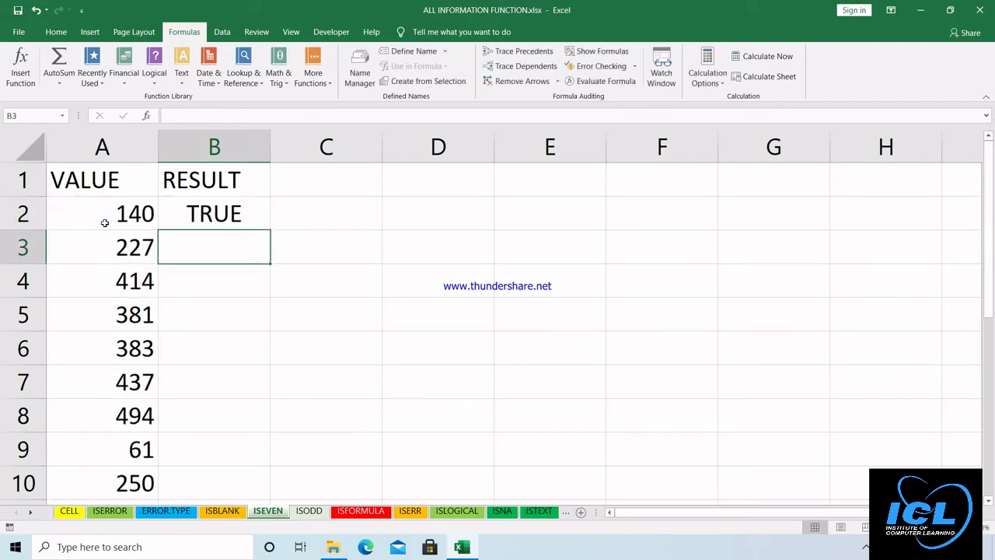
{"action": "left_click", "coordinate": [239, 217]}
{"action": "double_click", "coordinate": [271, 230]}
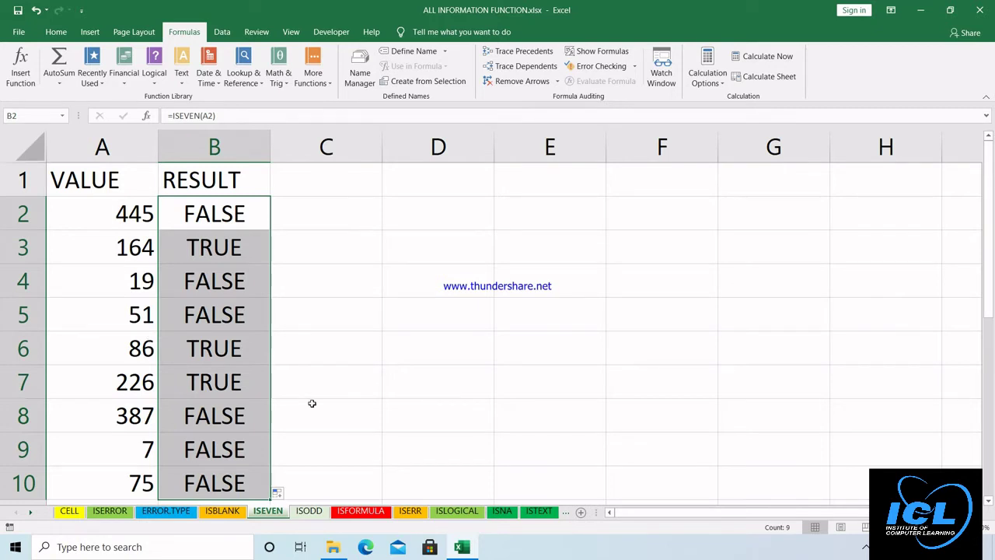
Step: On the ISODD sheet, clear the RESULT column cells B2:B12
{"action": "left_click", "coordinate": [308, 512]}
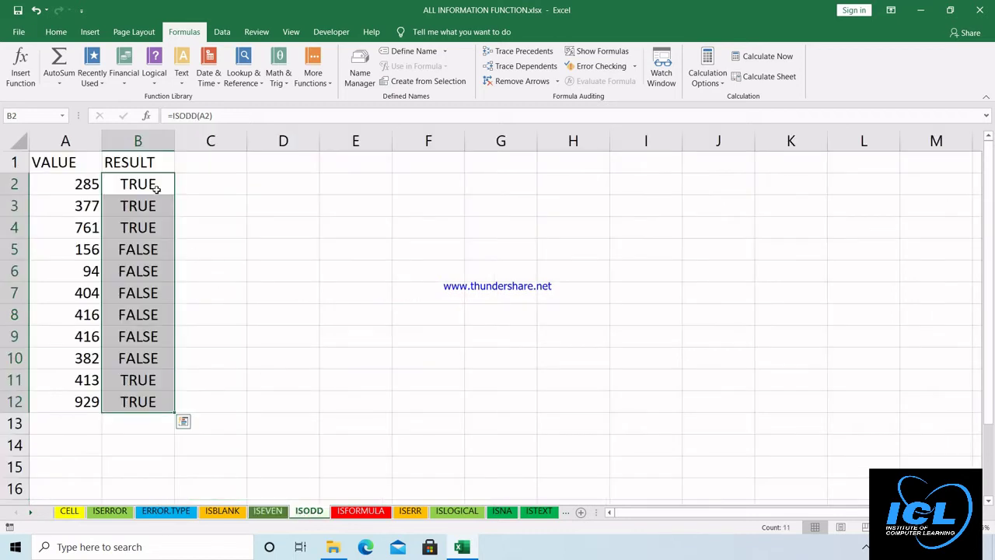
{"action": "key", "text": "Delete"}
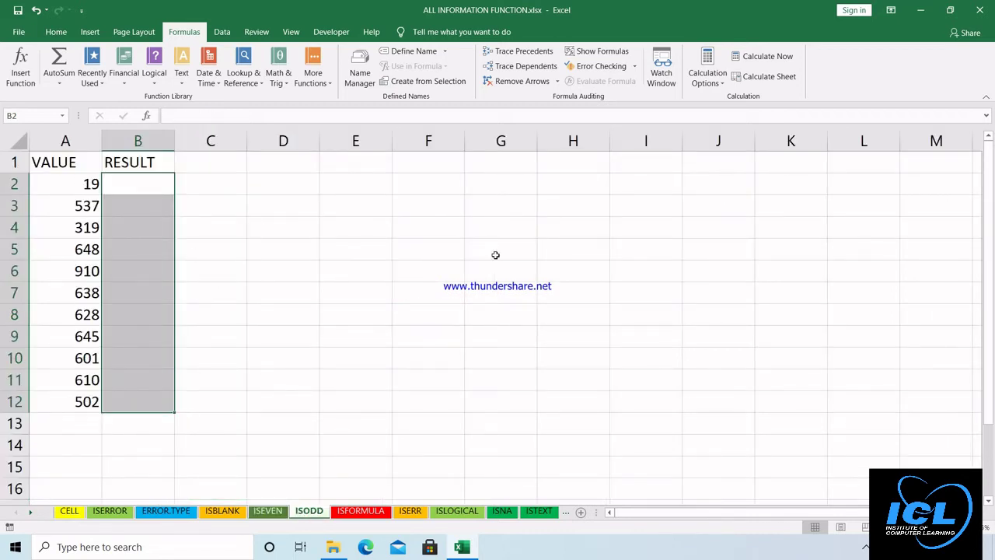
{"action": "scroll", "coordinate": [547, 328], "scroll_direction": "up", "scroll_amount": 4}
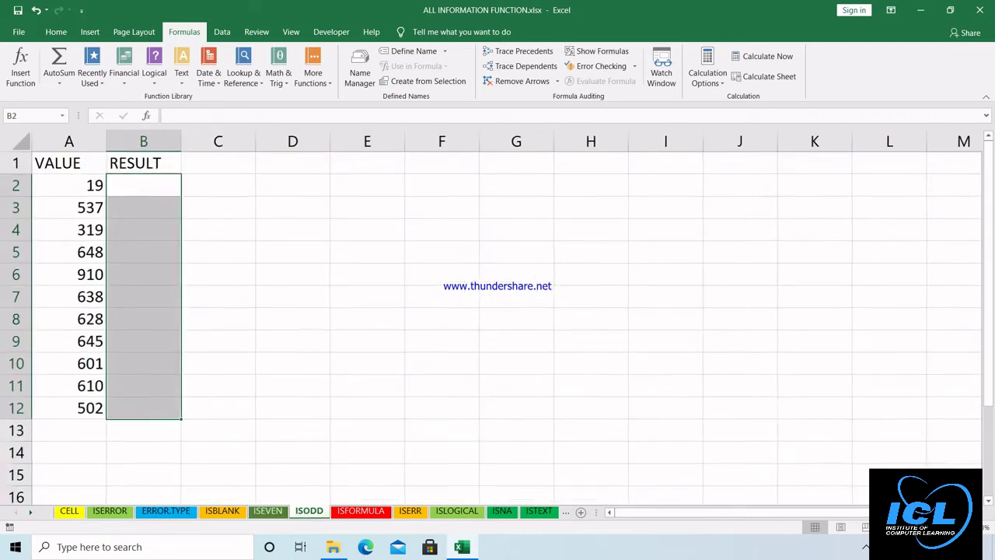
{"action": "scroll", "coordinate": [173, 199], "scroll_direction": "up", "scroll_amount": 4}
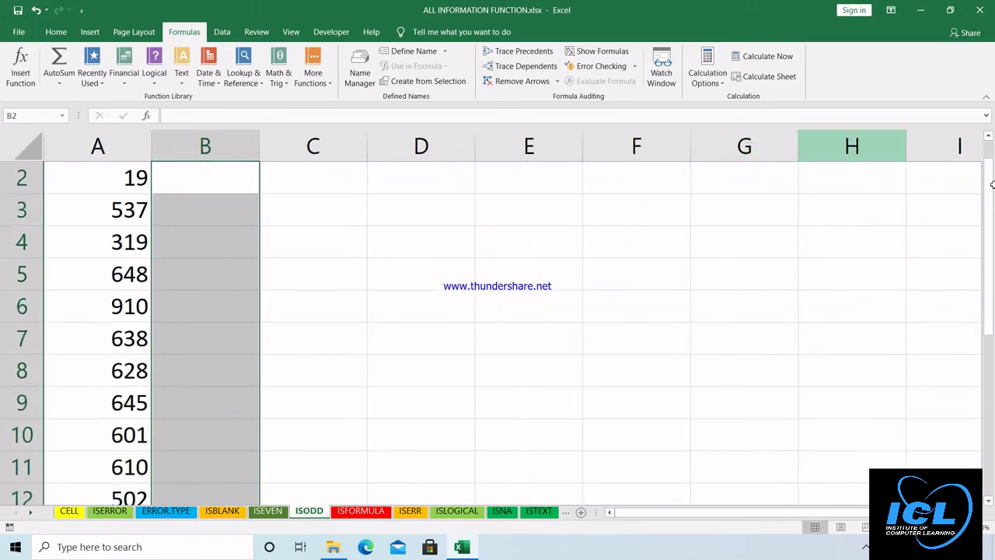
{"action": "scroll", "coordinate": [457, 240], "scroll_direction": "up", "scroll_amount": 1}
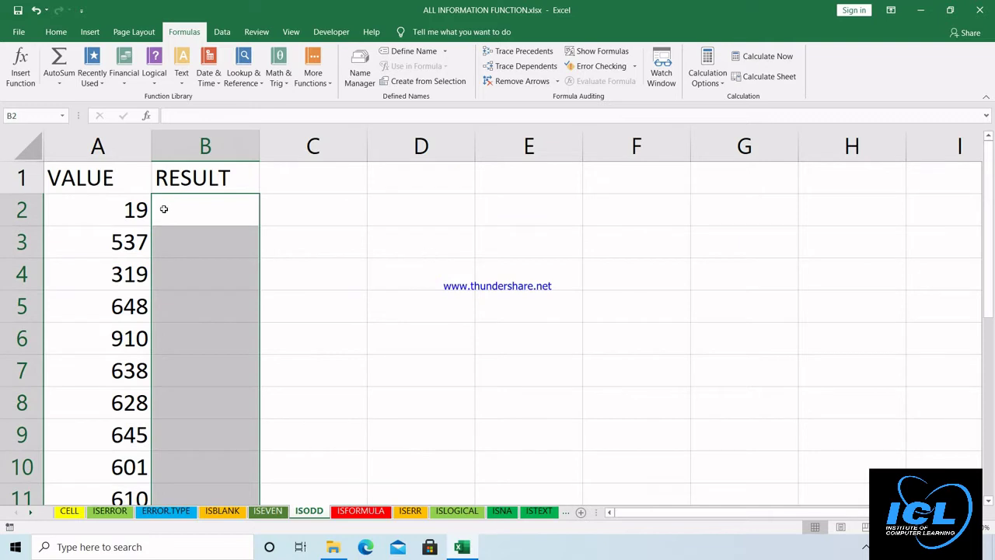
Step: Enter =ISODD(A2) in B2 and fill the formula down through B12
{"action": "double_click", "coordinate": [206, 223]}
{"action": "type", "text": "="}
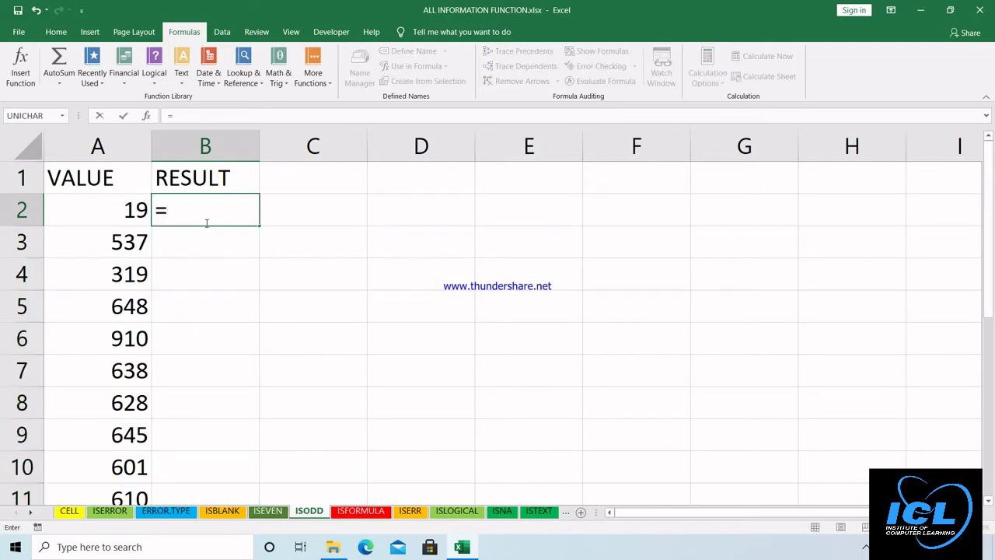
{"action": "type", "text": "ISODD"}
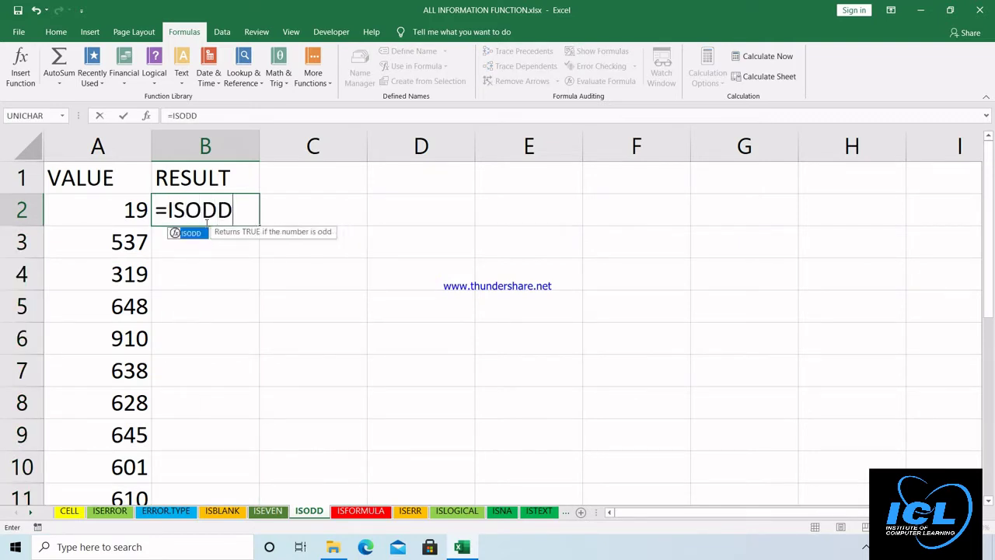
{"action": "type", "text": "("}
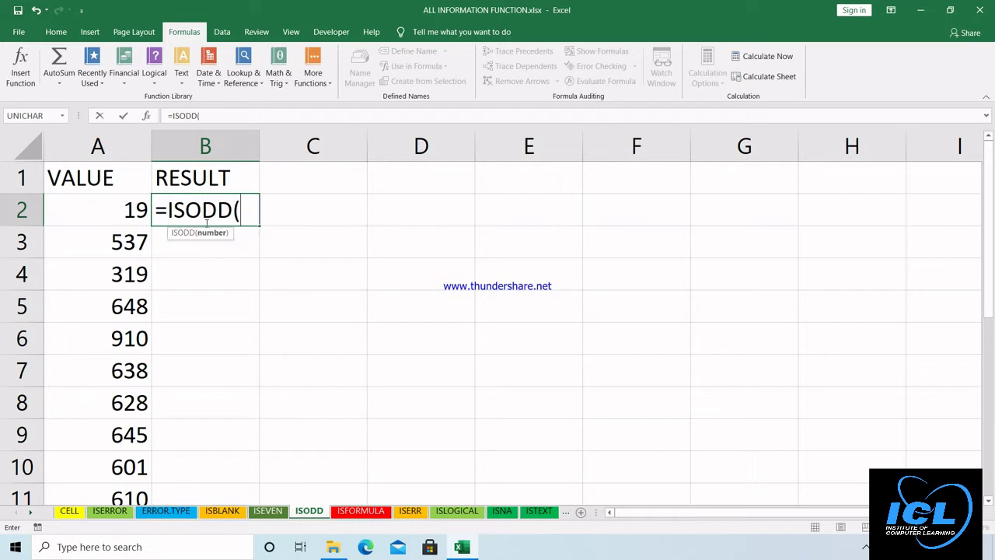
{"action": "left_click", "coordinate": [101, 208]}
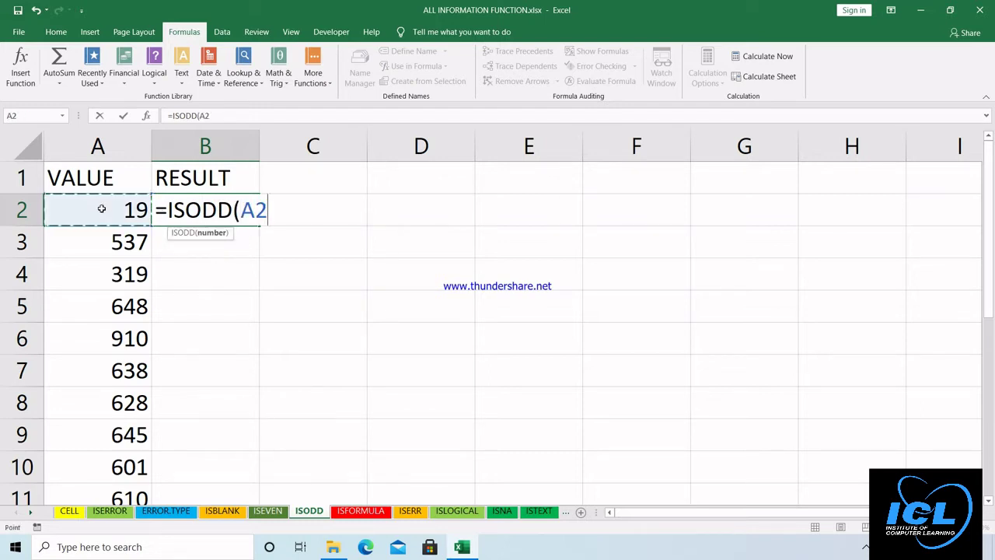
{"action": "type", "text": ")"}
{"action": "key", "text": "Return"}
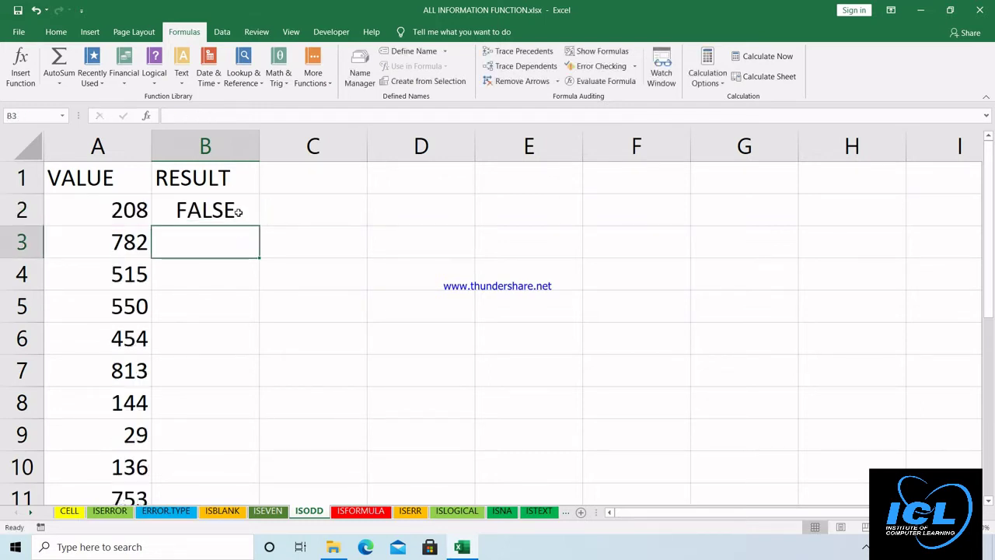
{"action": "left_click", "coordinate": [240, 212]}
{"action": "double_click", "coordinate": [261, 225]}
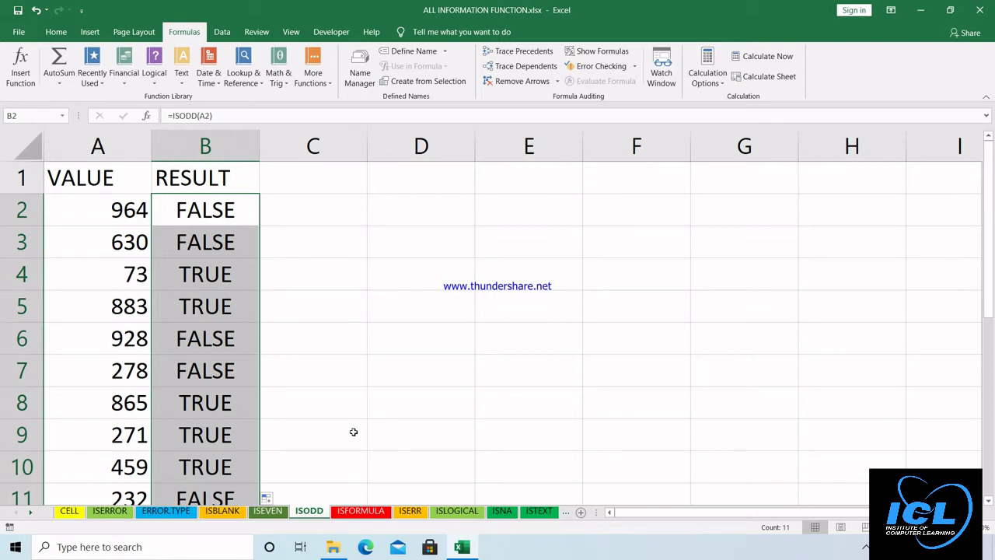
Step: On the ISFORMULA sheet, clear the RESULT column cells B2:B10
{"action": "left_click", "coordinate": [360, 511]}
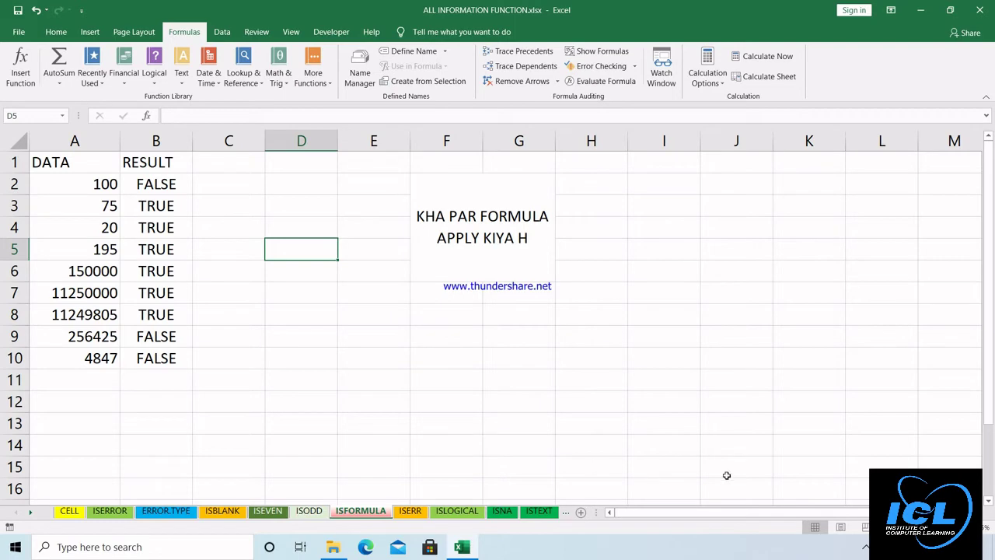
{"action": "scroll", "coordinate": [497, 311], "scroll_direction": "up", "scroll_amount": 2}
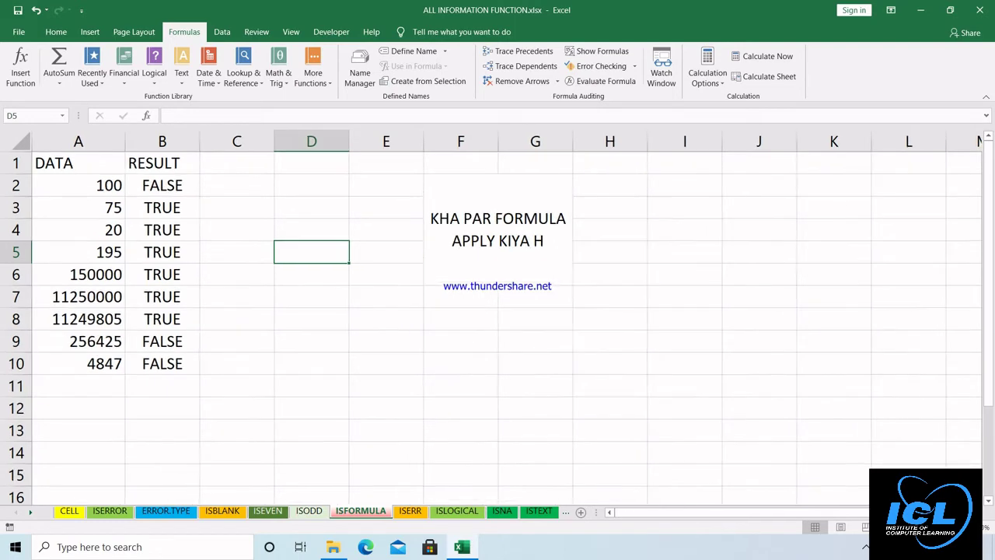
{"action": "scroll", "coordinate": [743, 360], "scroll_direction": "up", "scroll_amount": 3}
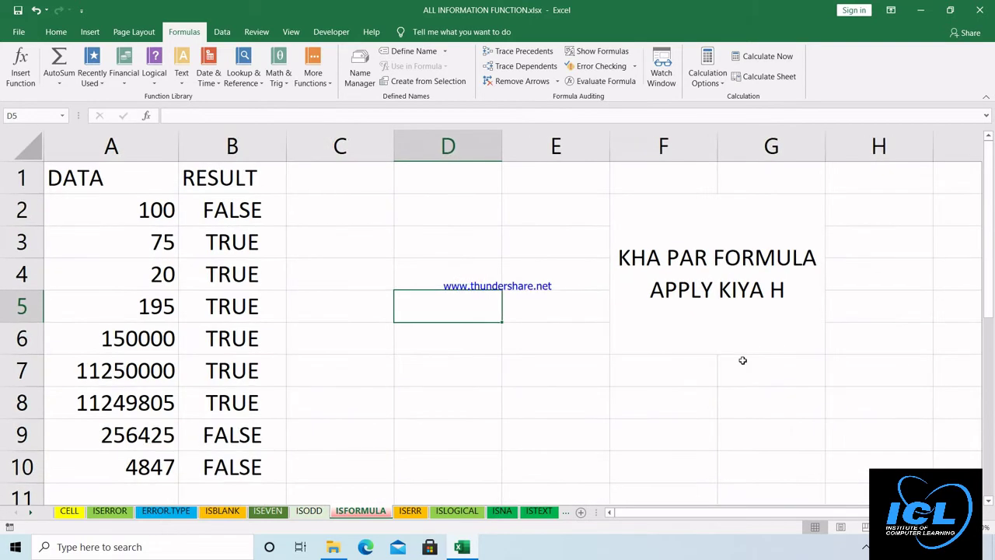
{"action": "left_click_drag", "start_coordinate": [234, 214], "coordinate": [232, 459]}
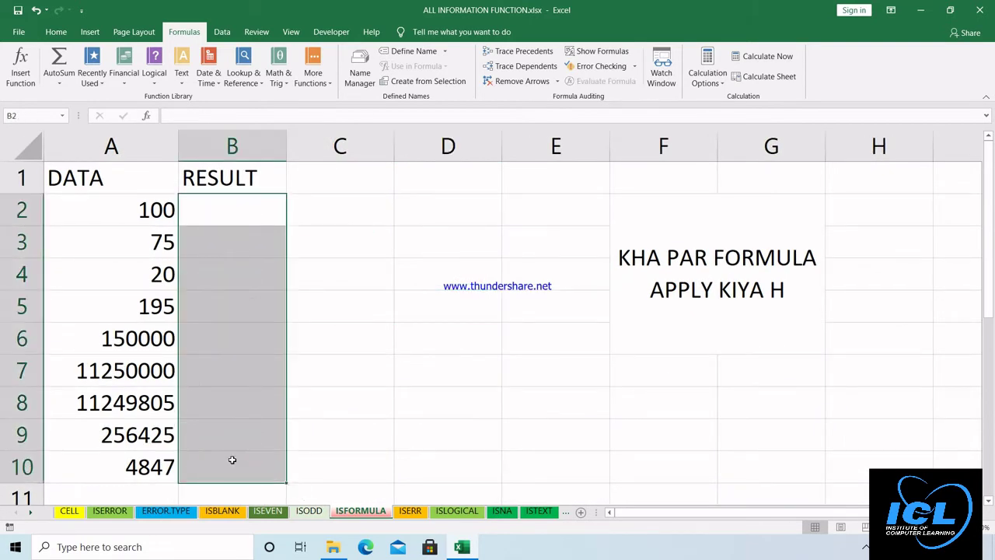
Step: Examine the contents of DATA cells A2 through A10 to see which hold formulas and which hold typed numbers
{"action": "left_click", "coordinate": [110, 208]}
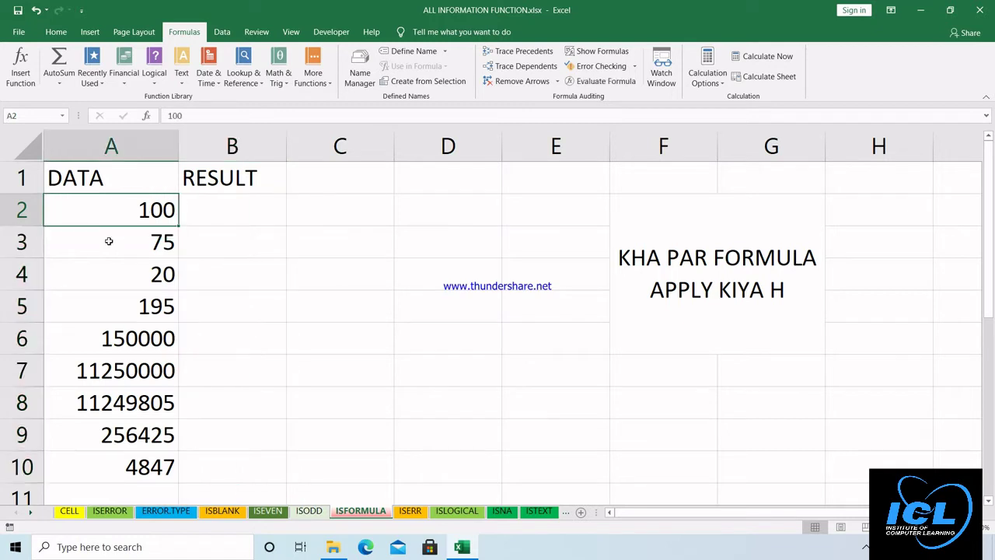
{"action": "left_click", "coordinate": [111, 268]}
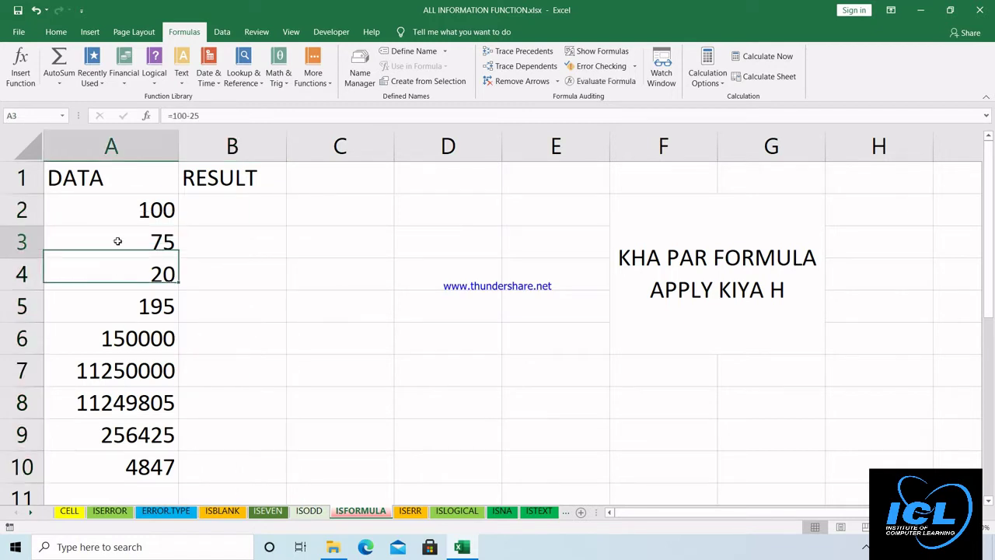
{"action": "left_click", "coordinate": [117, 239]}
{"action": "left_click", "coordinate": [117, 275]}
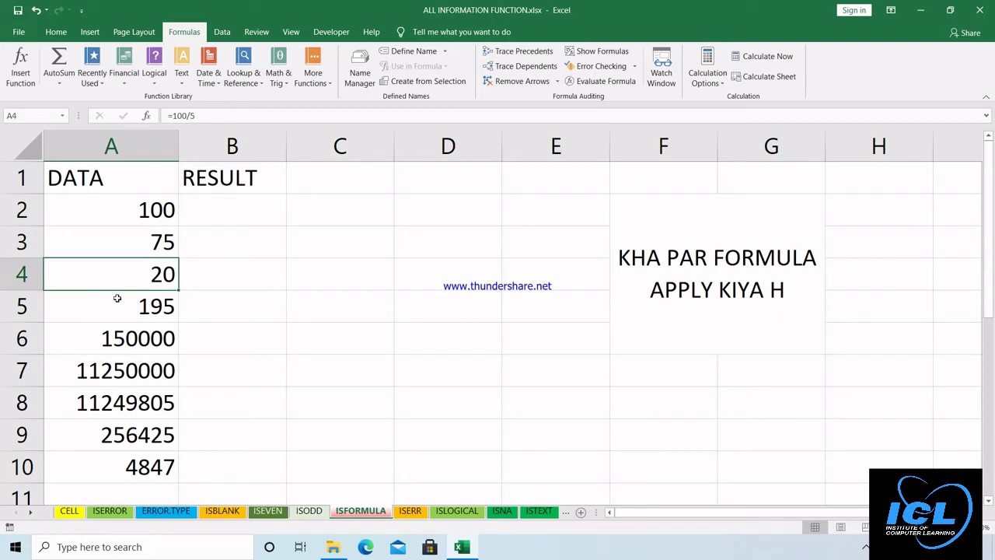
{"action": "left_click", "coordinate": [117, 298]}
{"action": "left_click", "coordinate": [114, 342]}
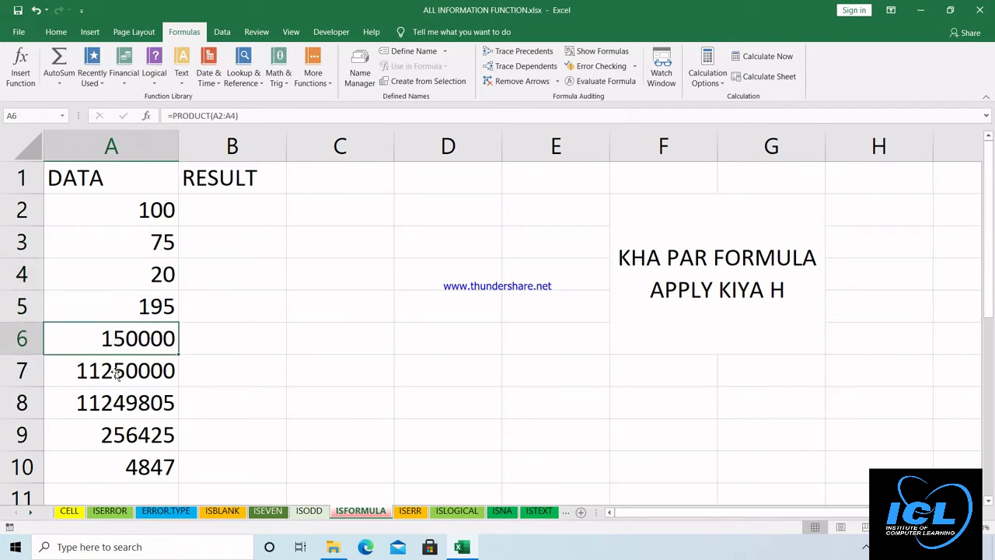
{"action": "left_click", "coordinate": [116, 375]}
{"action": "left_click", "coordinate": [118, 414]}
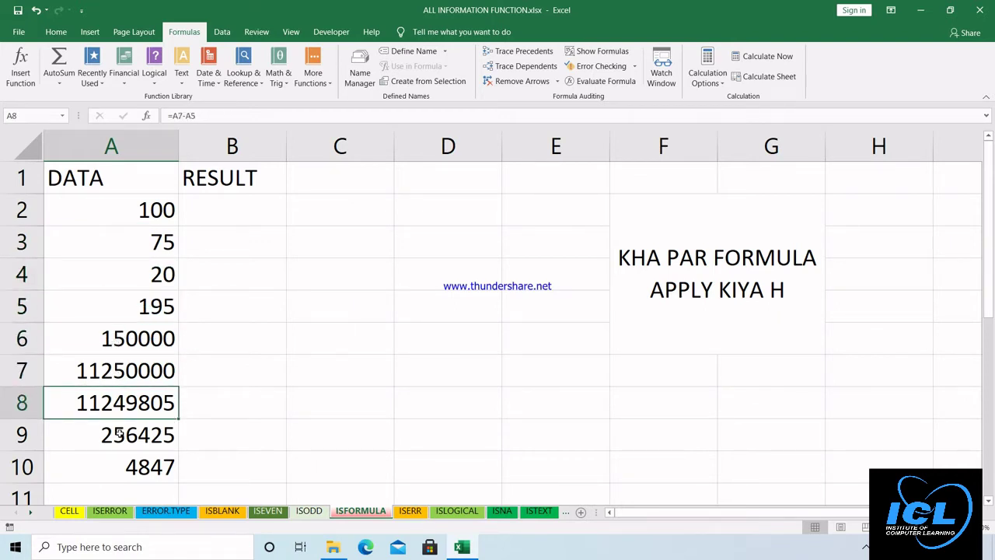
{"action": "left_click", "coordinate": [120, 439]}
{"action": "left_click", "coordinate": [123, 461]}
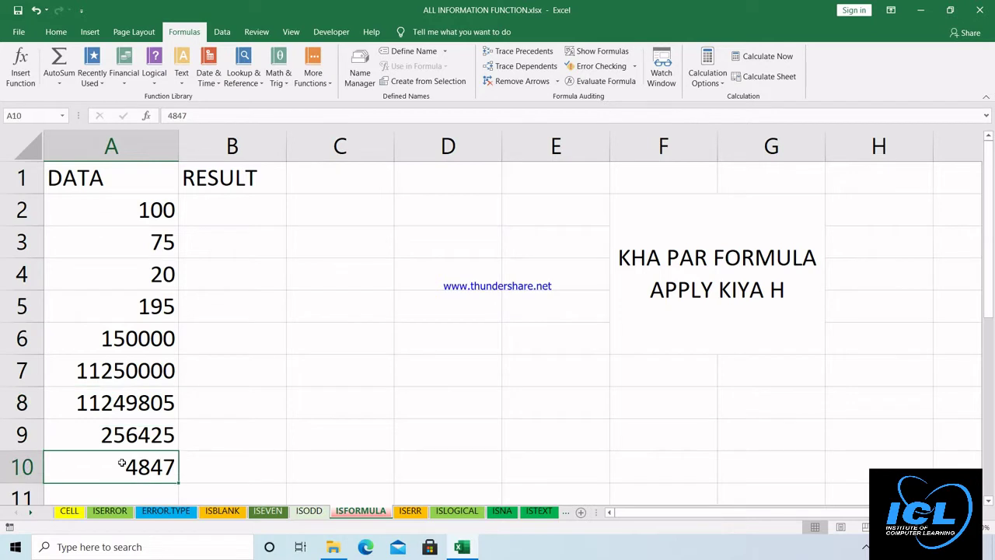
Step: Make the DATA and RESULT headers in A1:B1 bold
{"action": "left_click", "coordinate": [245, 211]}
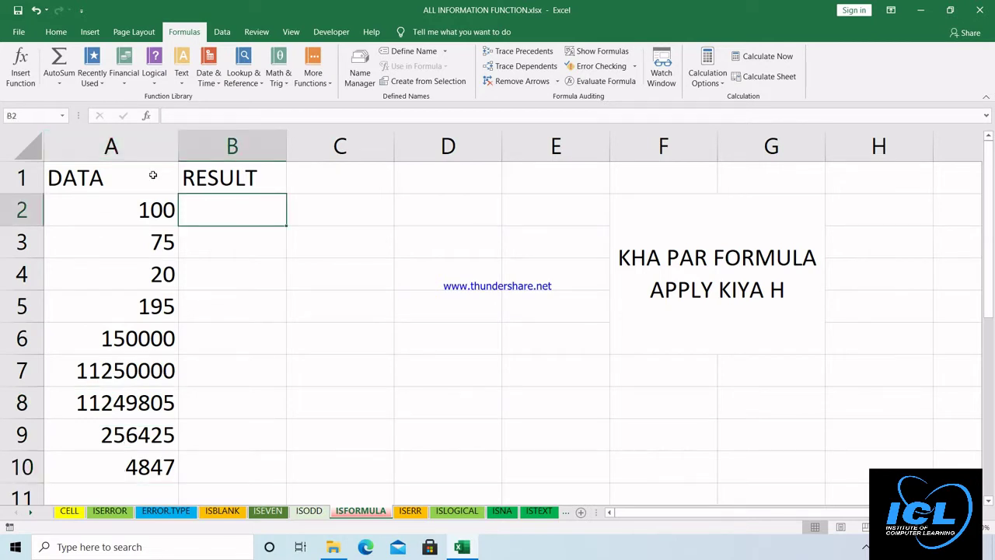
{"action": "left_click_drag", "start_coordinate": [151, 172], "coordinate": [213, 181]}
{"action": "key", "text": "ctrl+b"}
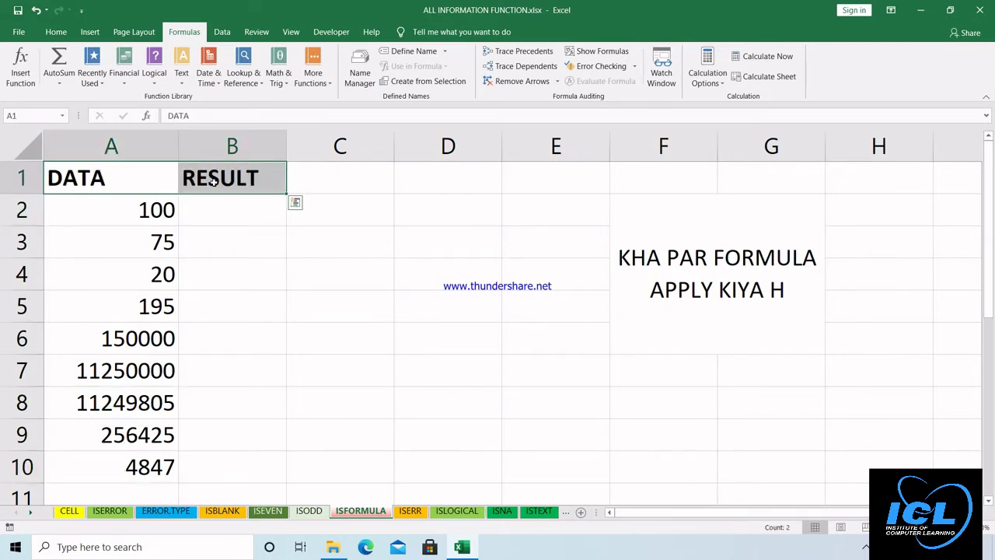
Step: Enter =ISFORMULA(A2) in B2 and fill the formula down through B10
{"action": "left_click", "coordinate": [219, 212]}
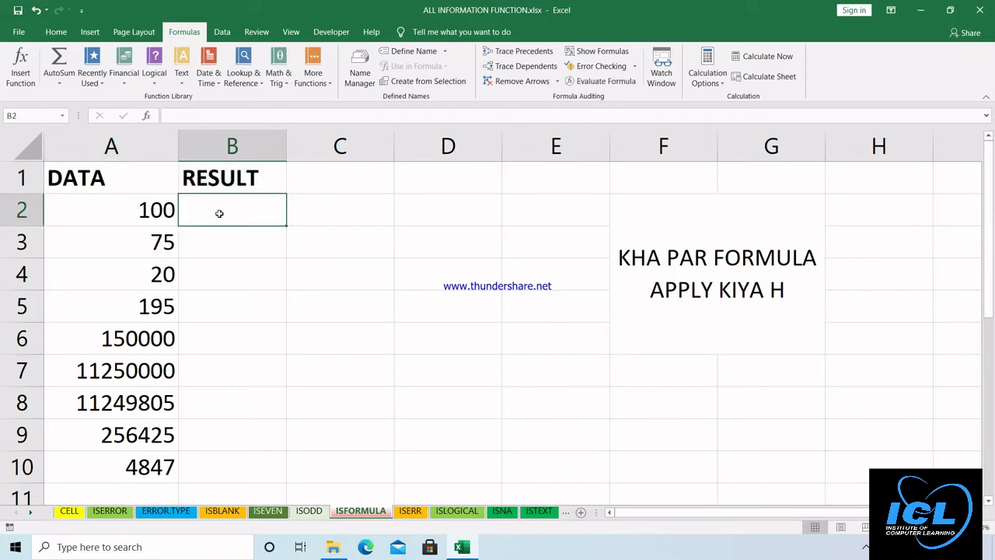
{"action": "type", "text": "=IS"}
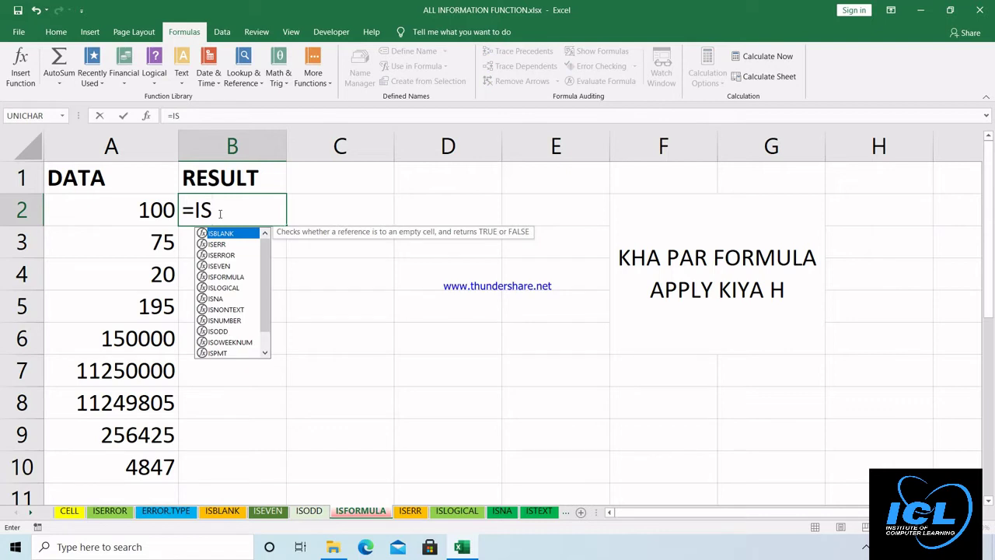
{"action": "type", "text": "FO"}
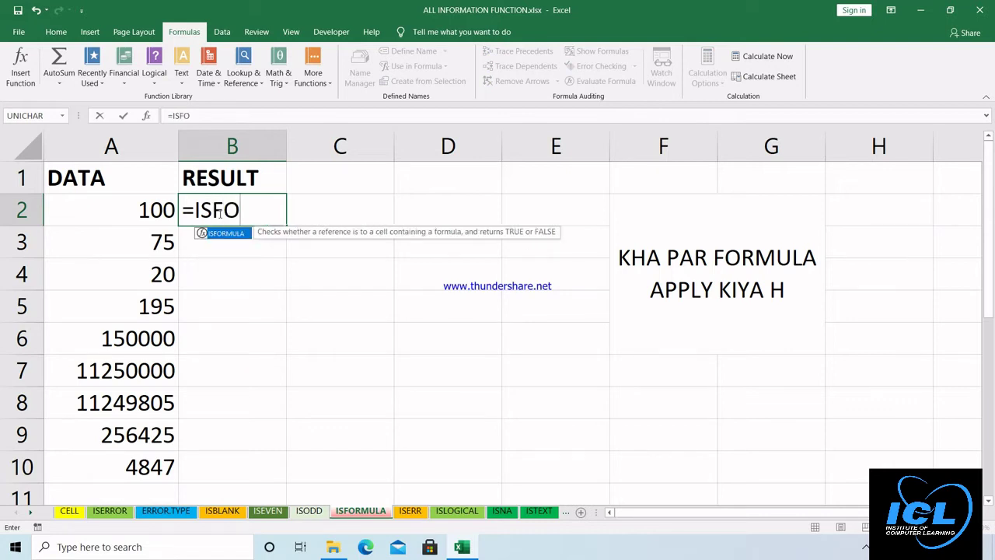
{"action": "key", "text": "Tab"}
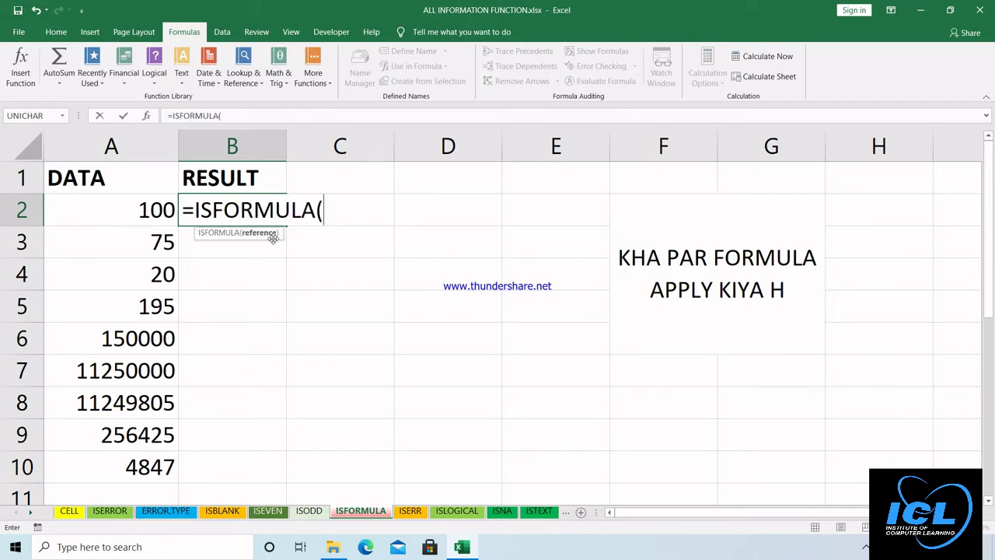
{"action": "left_click", "coordinate": [122, 209]}
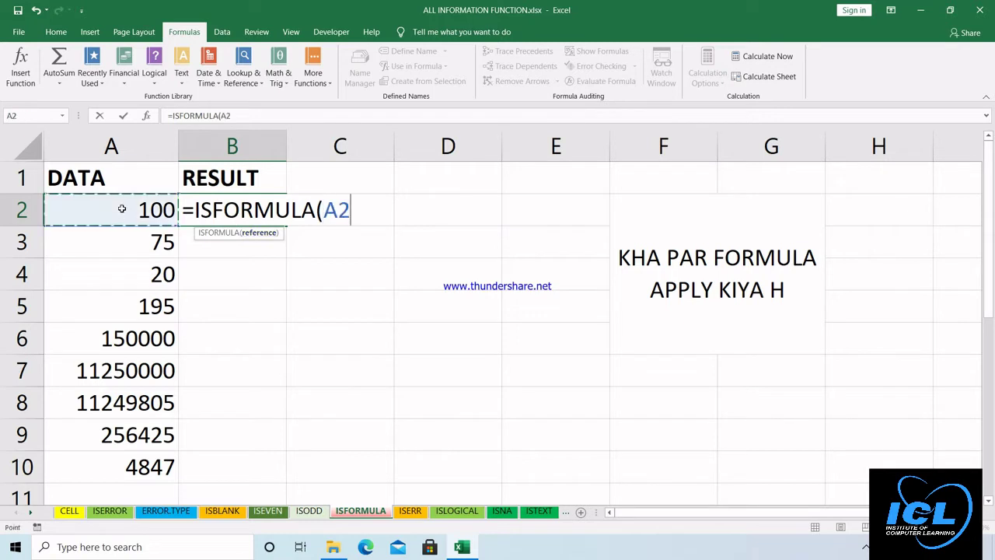
{"action": "type", "text": ")"}
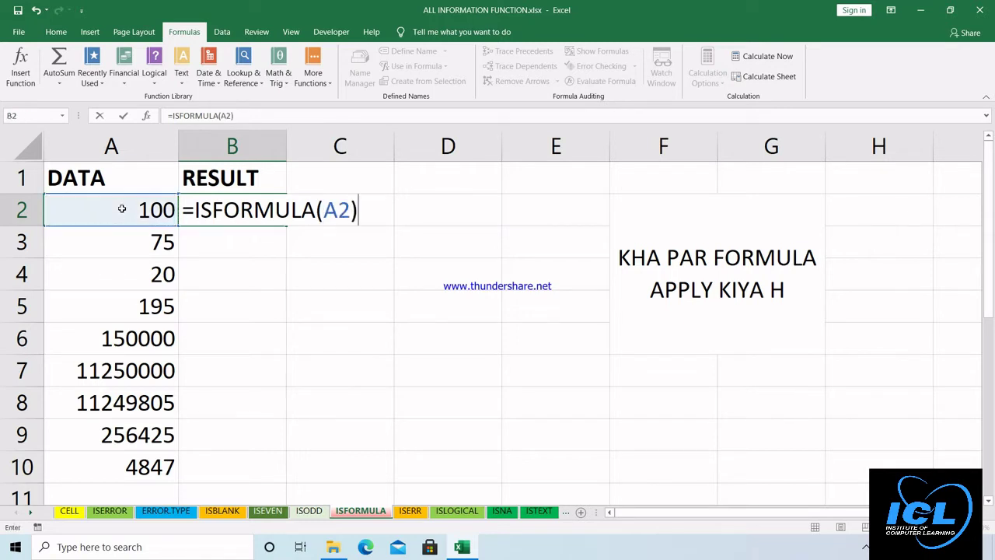
{"action": "key", "text": "Return"}
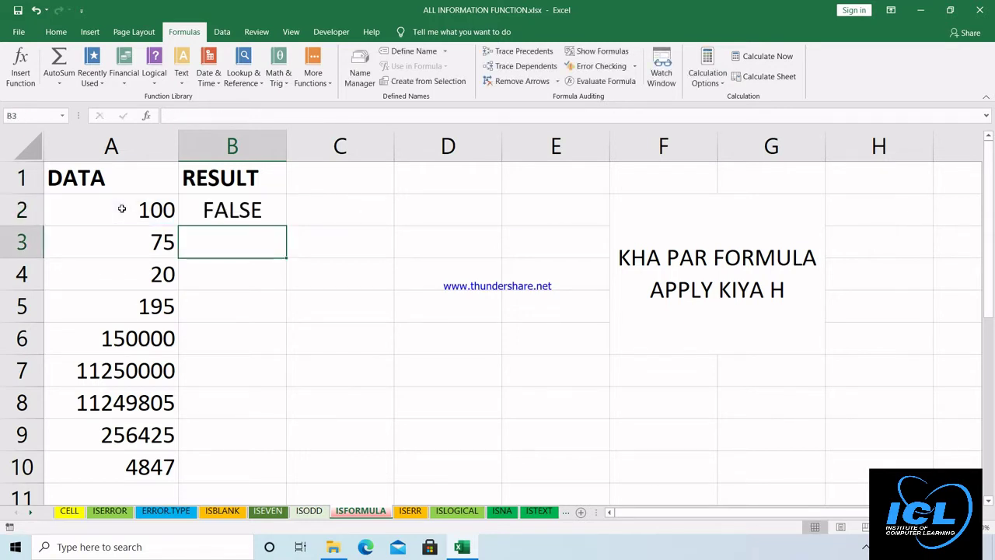
{"action": "left_click", "coordinate": [278, 218]}
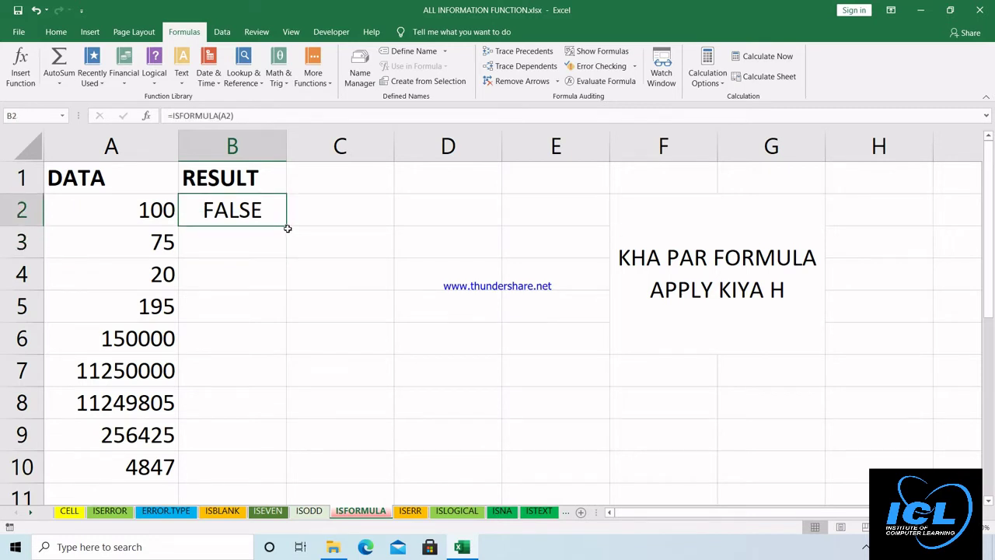
{"action": "left_click_drag", "start_coordinate": [287, 226], "coordinate": [258, 484]}
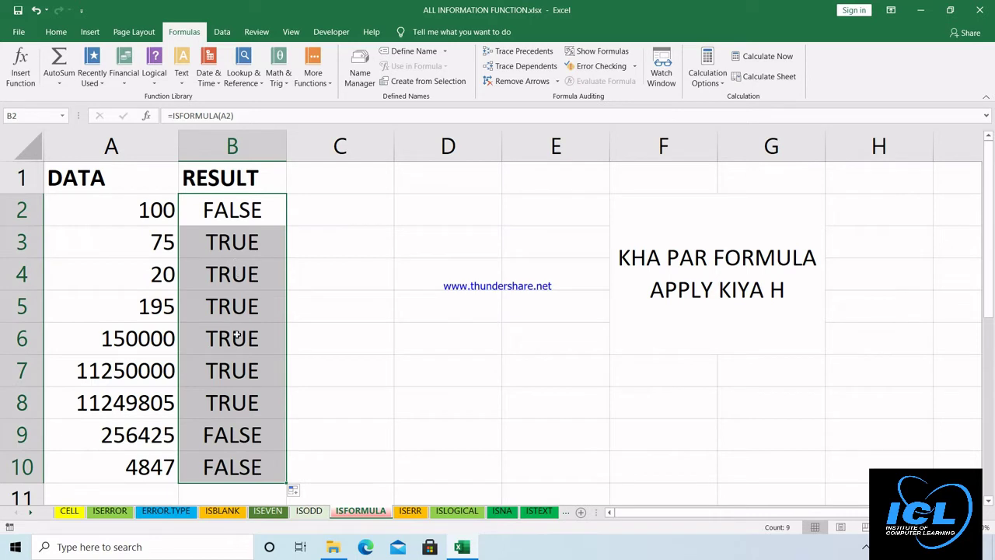
Step: Check the RESULT in B9, and inspect the formula and cell references behind the value in A8
{"action": "left_click", "coordinate": [231, 436]}
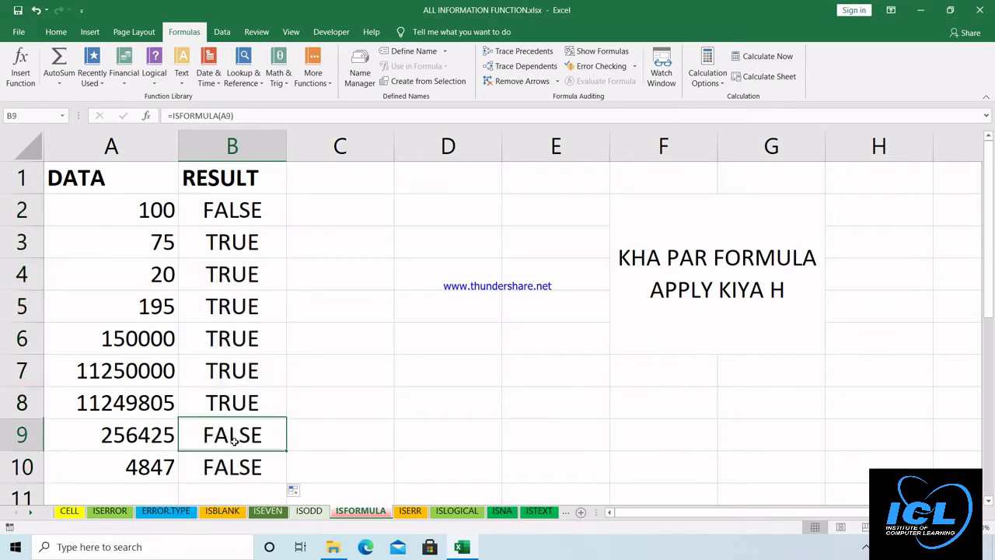
{"action": "left_click", "coordinate": [141, 390]}
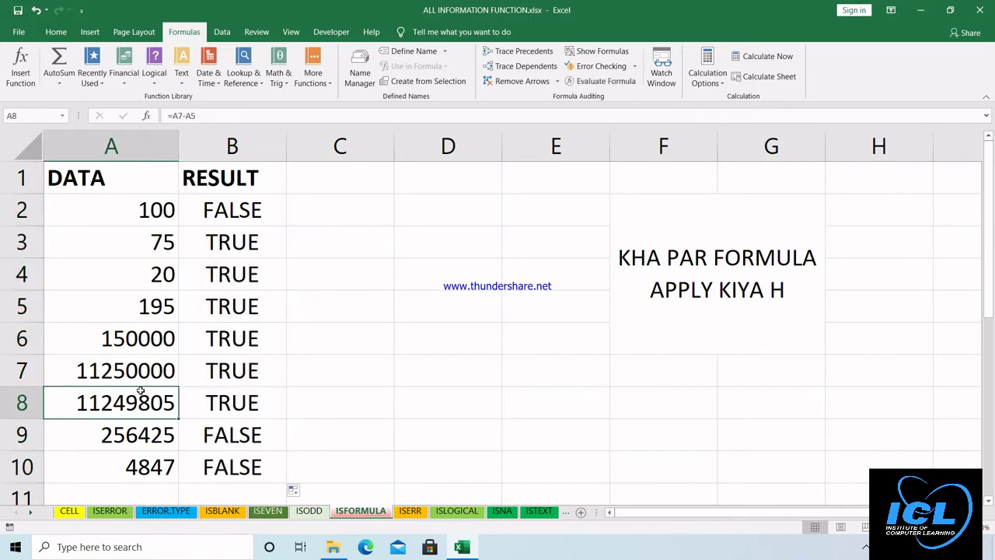
{"action": "double_click", "coordinate": [141, 390]}
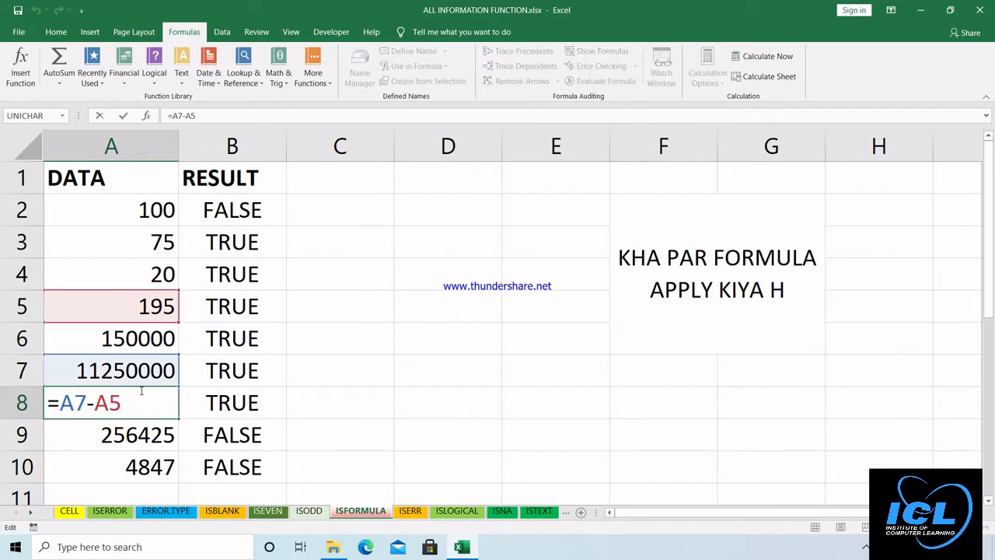
{"action": "key", "text": "Return"}
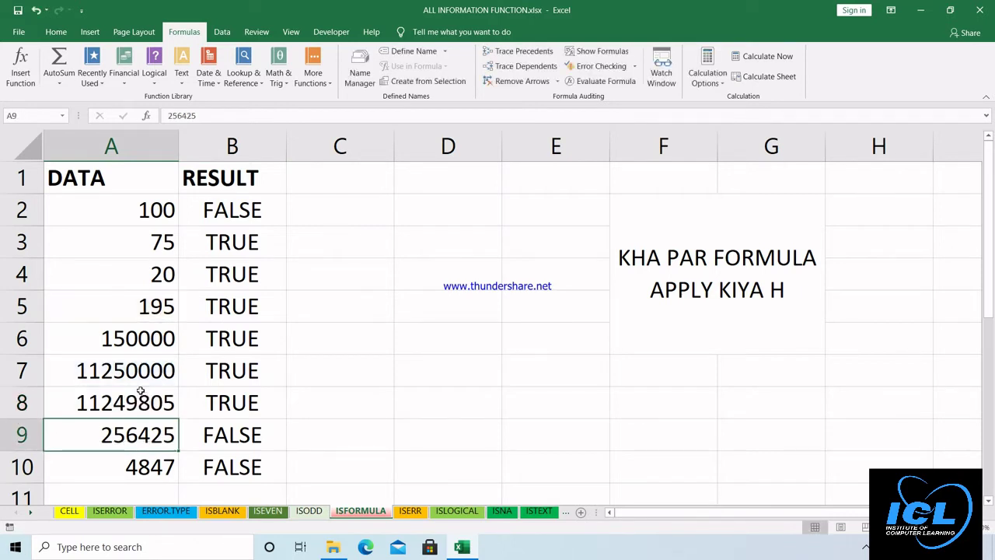
Step: On the ISERR sheet, clear the RESULT column cells B2:B8
{"action": "left_click", "coordinate": [409, 511]}
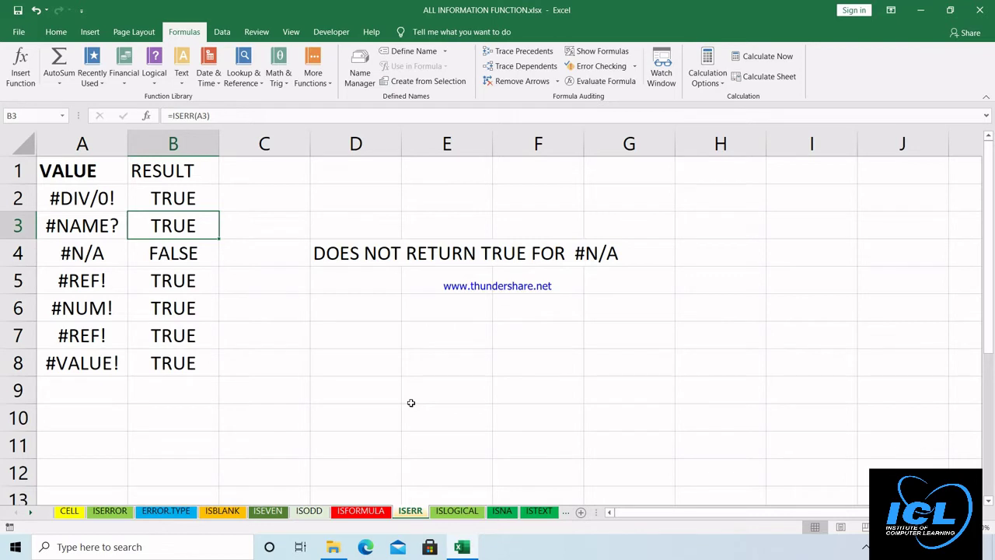
{"action": "left_click_drag", "start_coordinate": [204, 197], "coordinate": [207, 350]}
{"action": "key", "text": "Delete"}
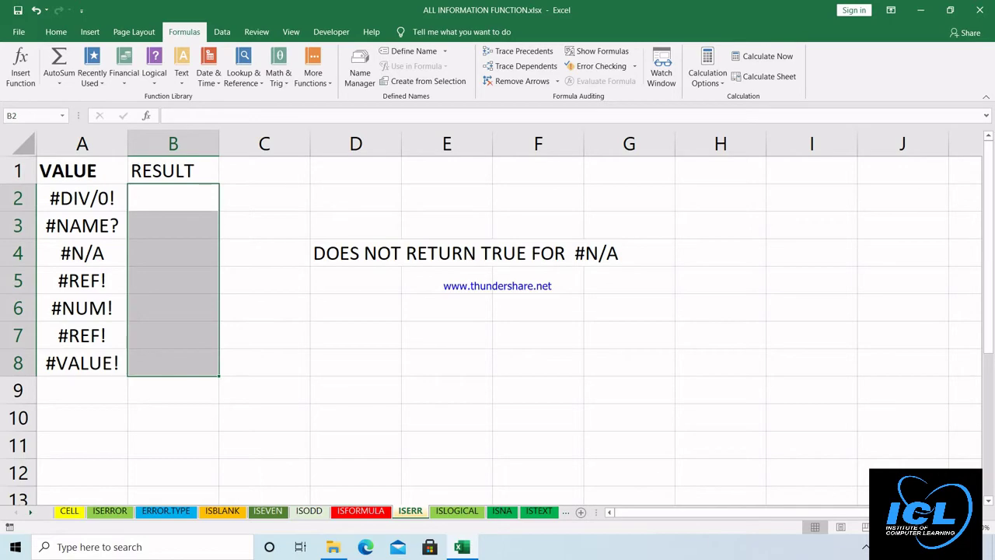
{"action": "left_click", "coordinate": [961, 527]}
{"action": "left_click", "coordinate": [961, 527]}
{"action": "left_click", "coordinate": [960, 527]}
{"action": "left_click", "coordinate": [960, 527]}
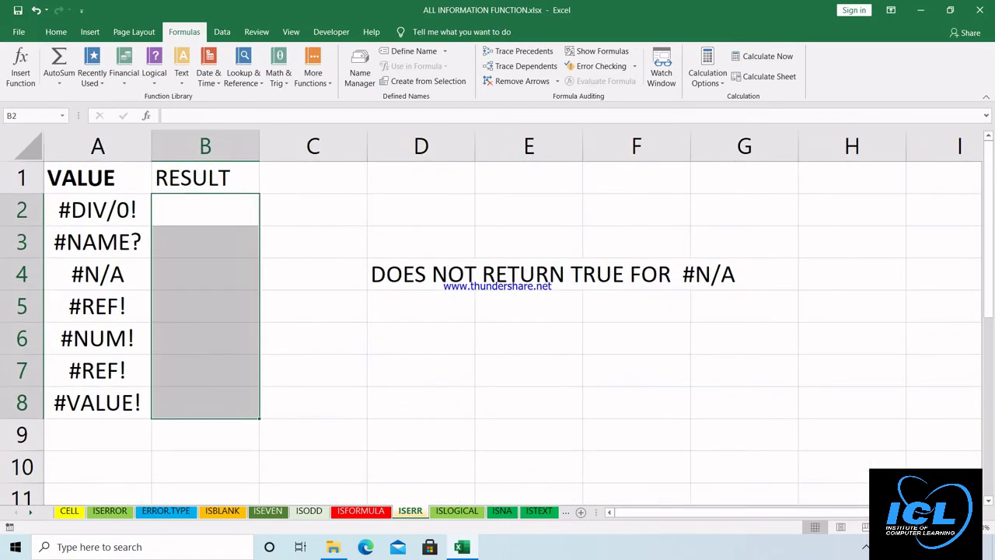
{"action": "left_click", "coordinate": [960, 527]}
{"action": "left_click", "coordinate": [961, 527]}
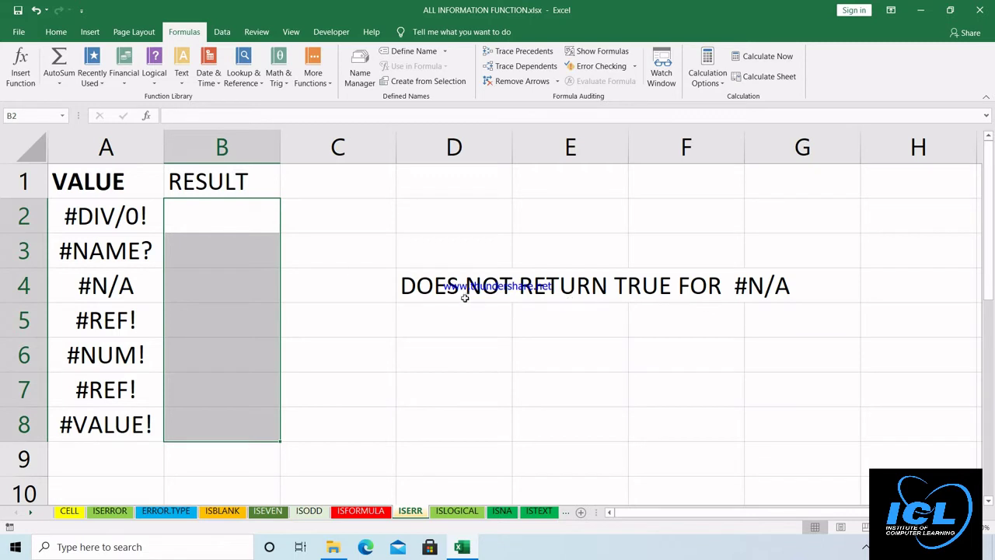
Step: Enter =ISERR(A2) in B2, fill the formula down through B8, and check the #N/A row
{"action": "left_click", "coordinate": [216, 220]}
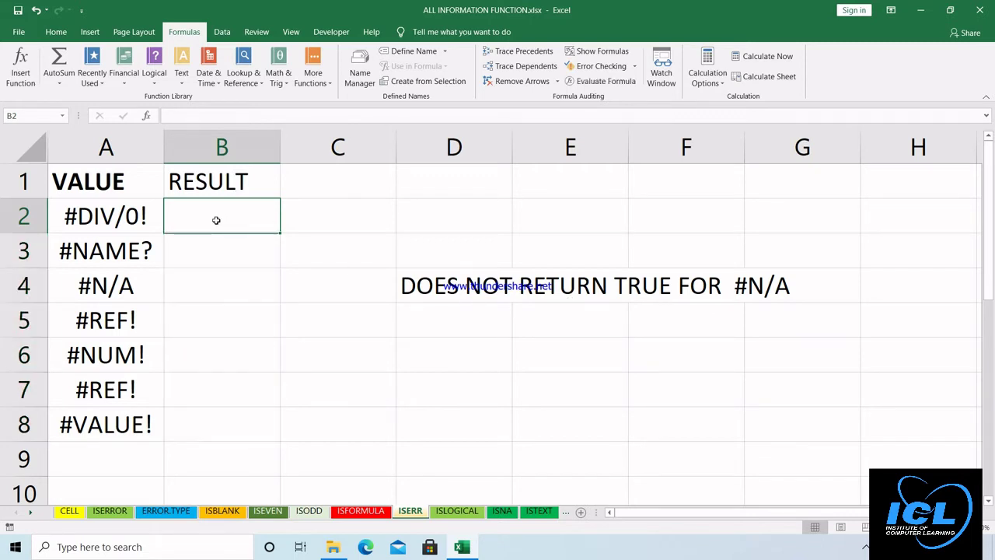
{"action": "type", "text": "="}
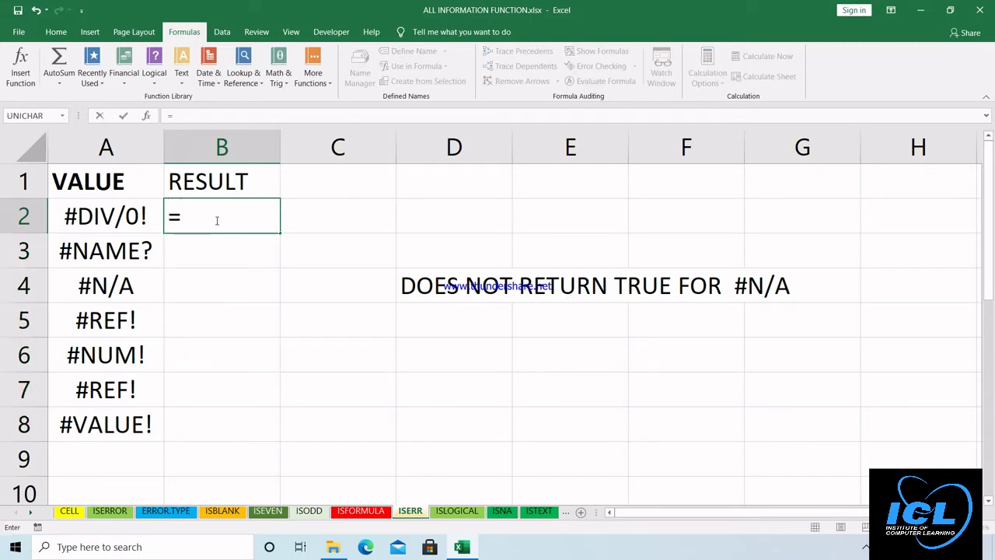
{"action": "type", "text": "ISERR("}
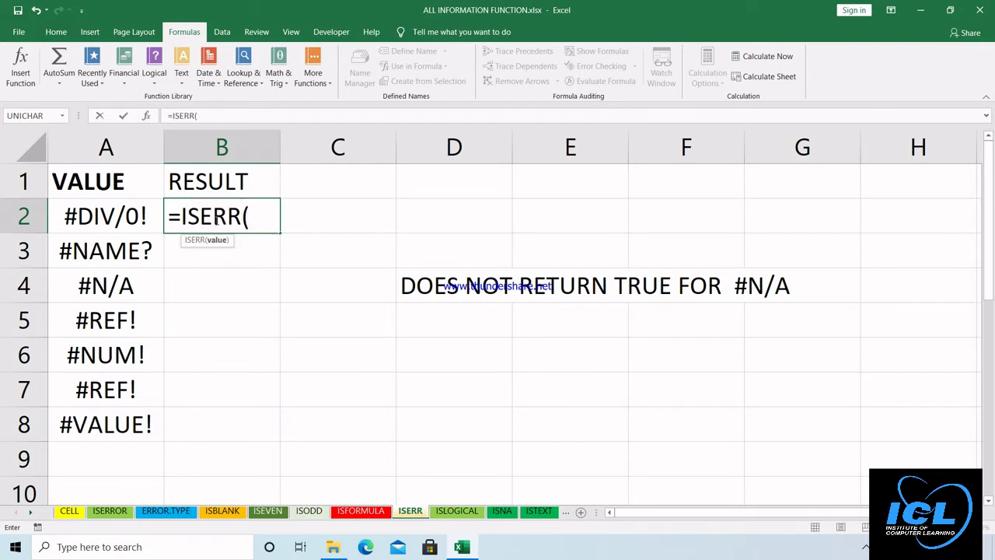
{"action": "left_click", "coordinate": [119, 211]}
{"action": "type", "text": ")"}
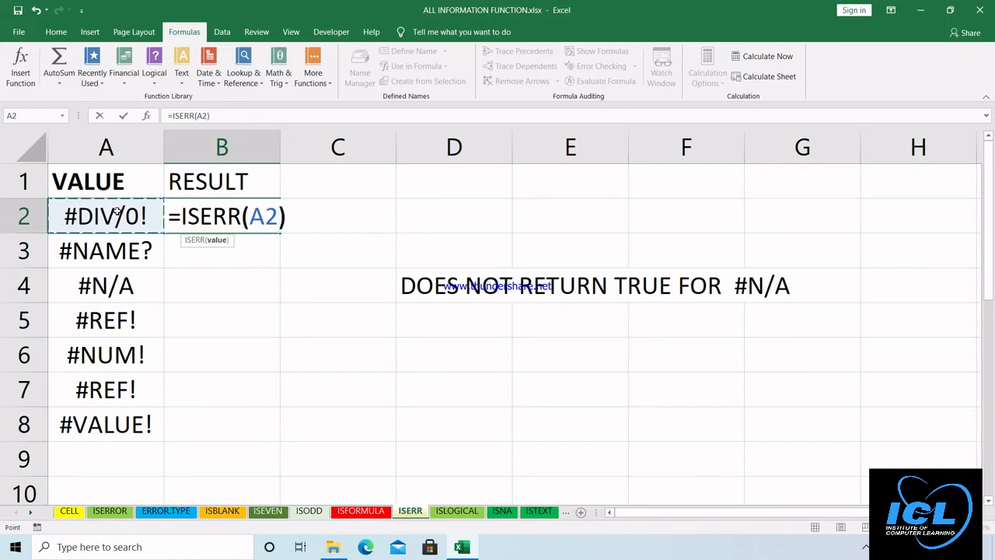
{"action": "key", "text": "Return"}
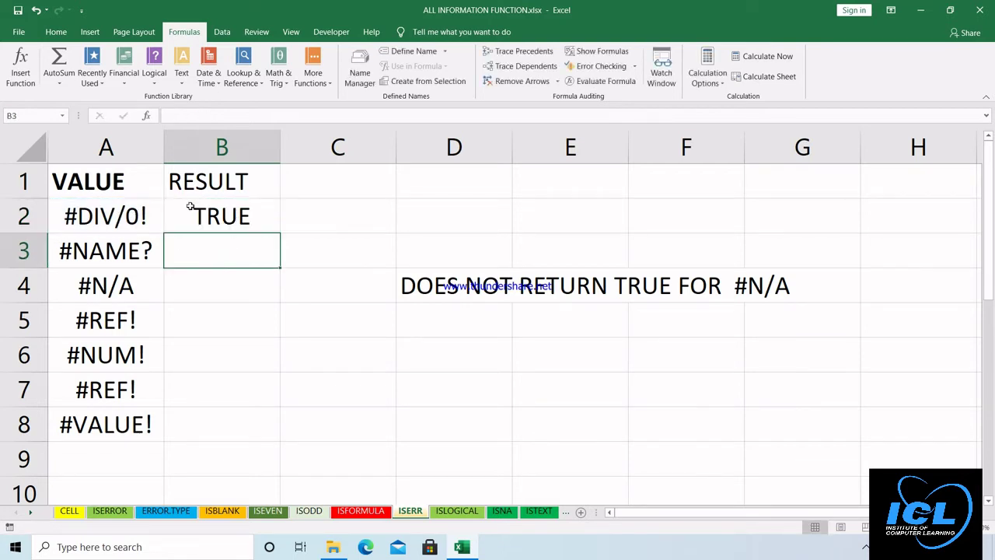
{"action": "left_click", "coordinate": [232, 220]}
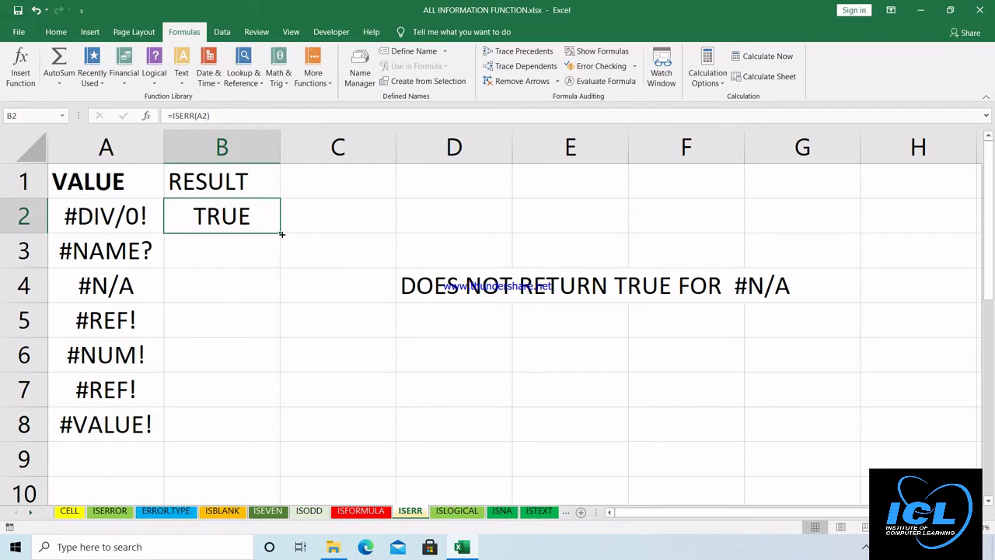
{"action": "left_click_drag", "start_coordinate": [281, 234], "coordinate": [234, 425]}
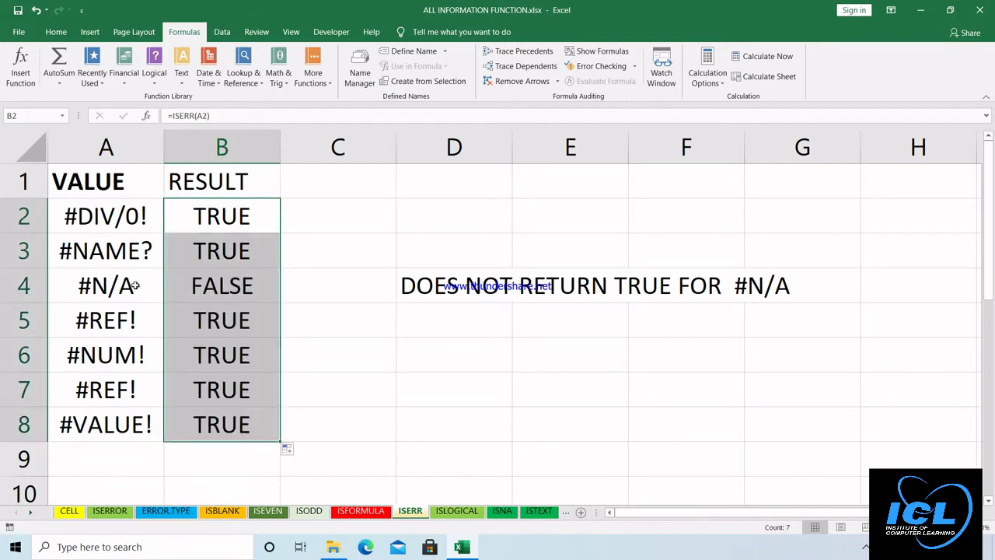
{"action": "left_click_drag", "start_coordinate": [134, 286], "coordinate": [193, 287]}
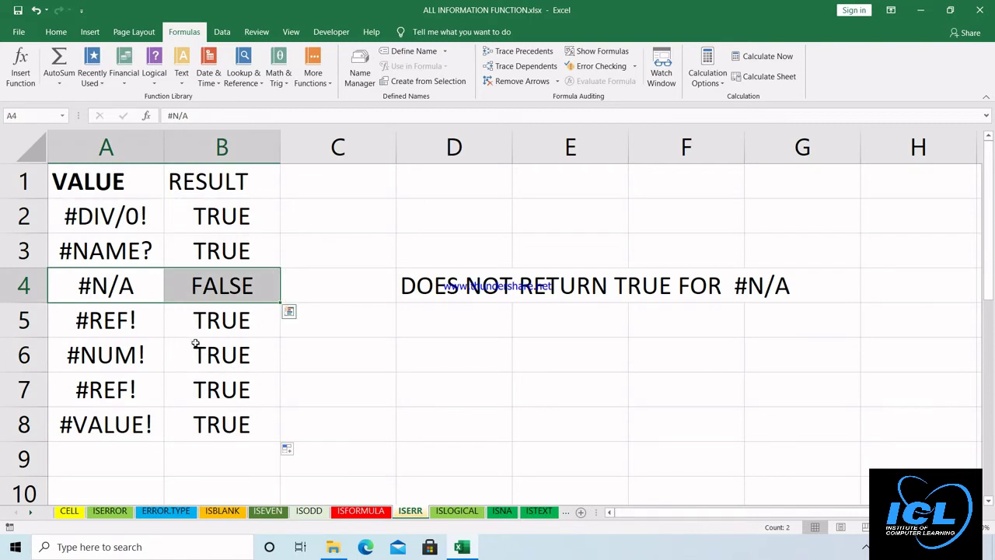
Step: Replace the error values in the VALUE column with 500 in A6 and ICLCLASSES in A8
{"action": "left_click", "coordinate": [108, 359]}
{"action": "type", "text": "500"}
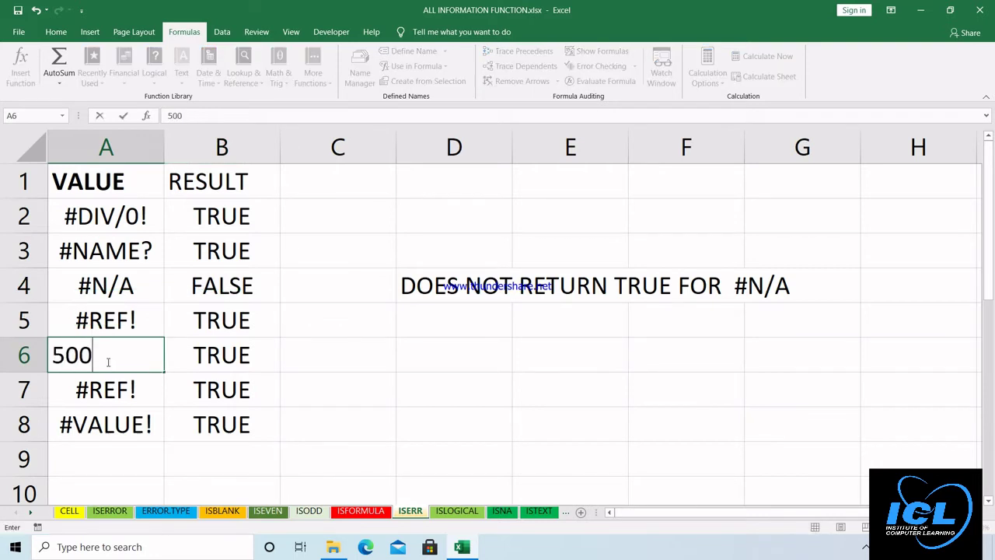
{"action": "key", "text": "Return"}
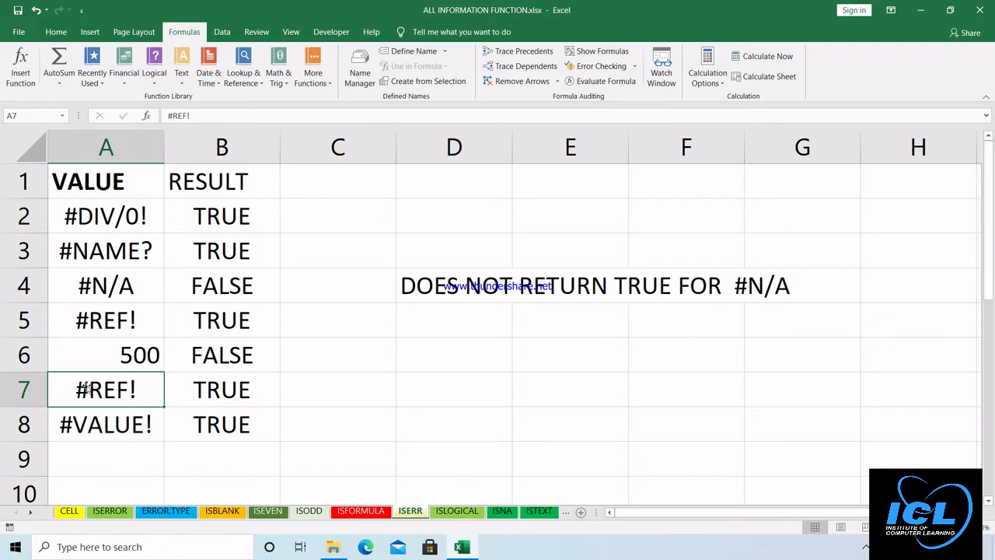
{"action": "left_click", "coordinate": [94, 425]}
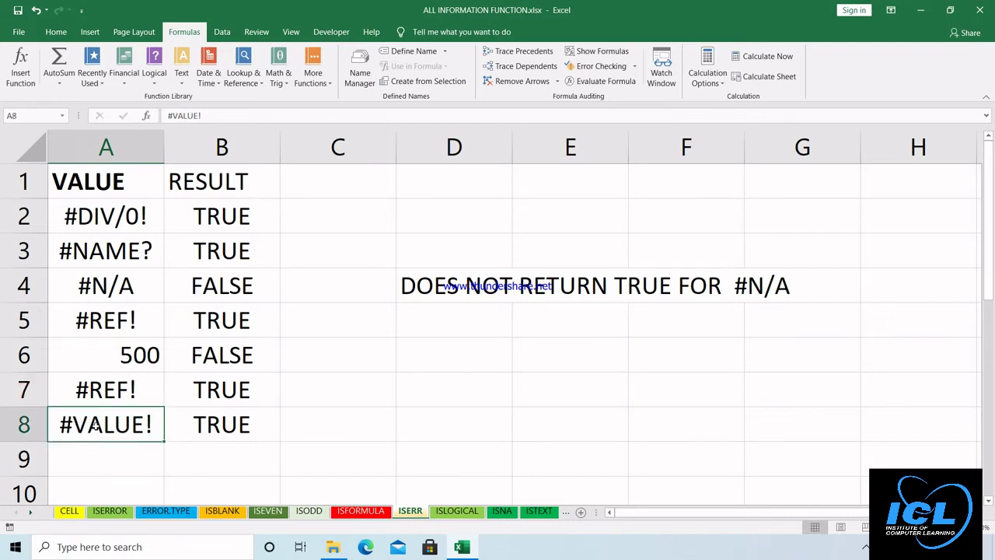
{"action": "type", "text": "ICLCL"}
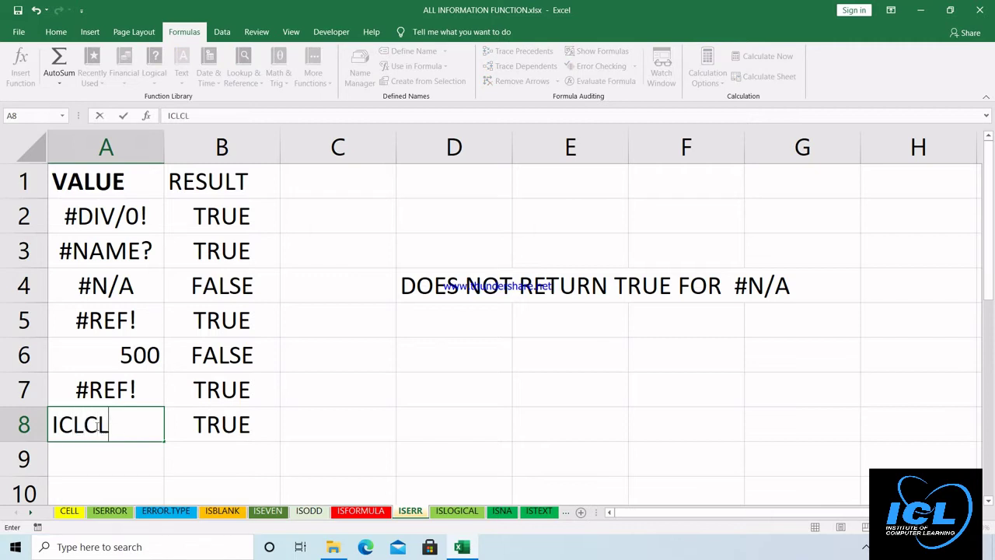
{"action": "type", "text": "ASSES"}
{"action": "key", "text": "Return"}
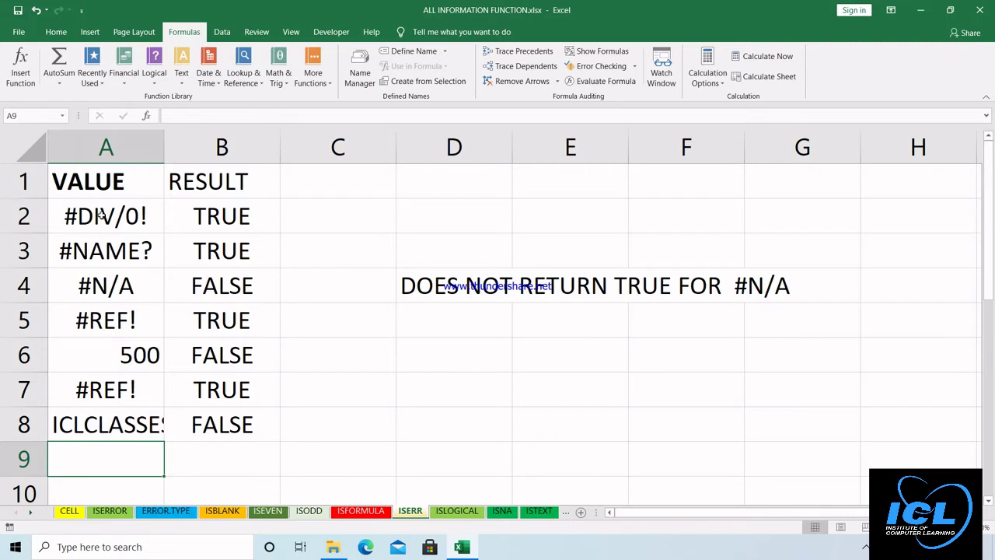
Step: Make the RESULT header in B1 bold
{"action": "left_click", "coordinate": [207, 181]}
{"action": "key", "text": "ctrl+b"}
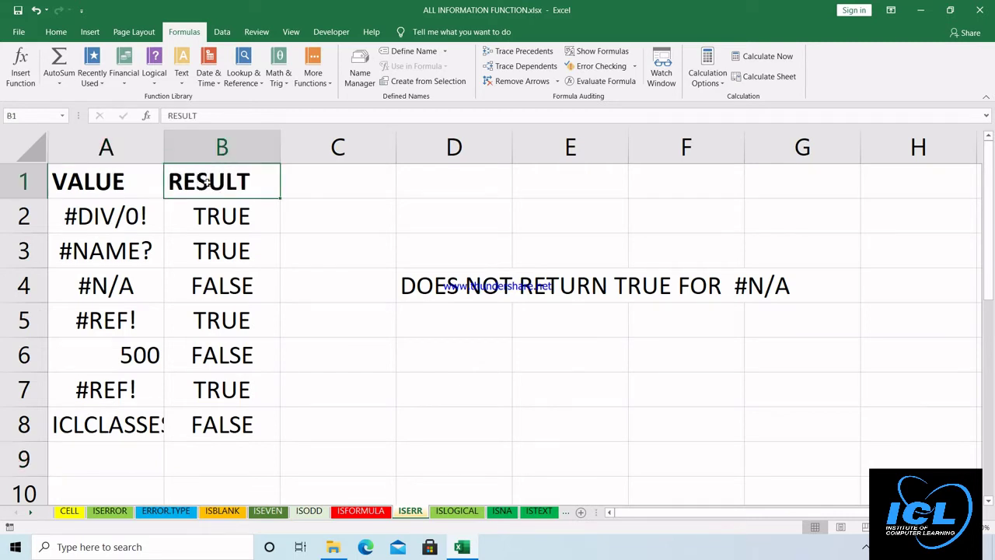
Step: On the ISLOGICAL sheet, examine the DATA entries in A2:A9, including the comparison formulas behind A3 and A5
{"action": "left_click", "coordinate": [458, 511]}
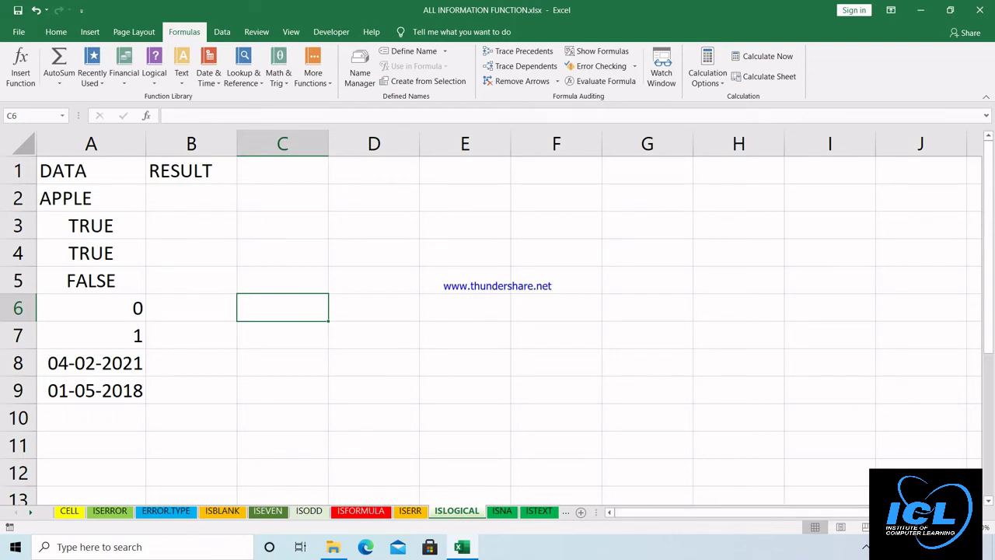
{"action": "scroll", "coordinate": [641, 410], "scroll_direction": "up", "scroll_amount": 2}
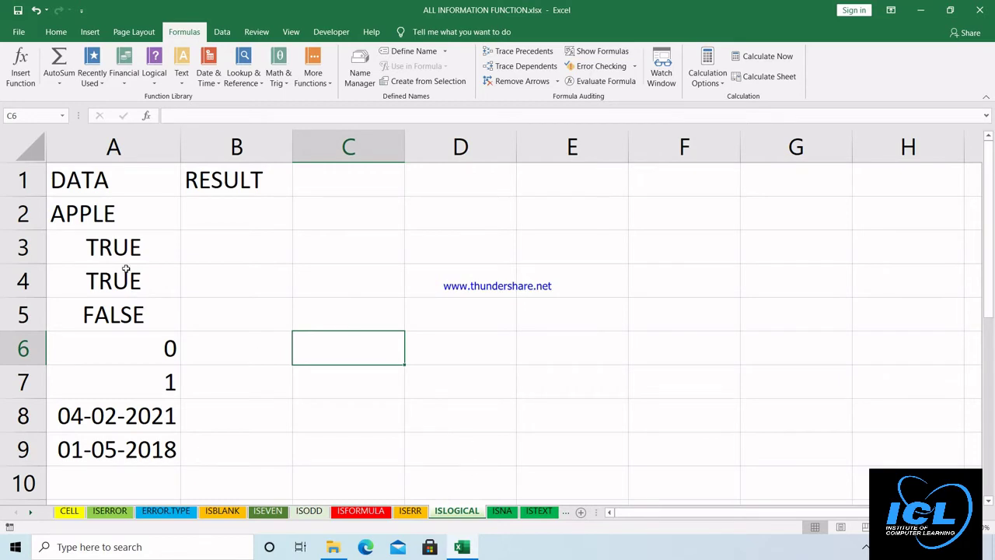
{"action": "left_click", "coordinate": [127, 216]}
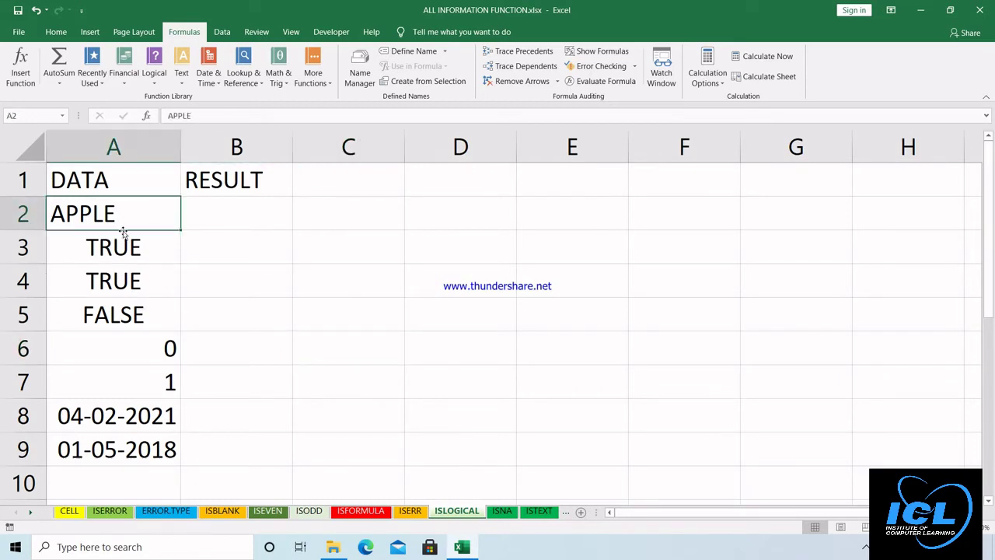
{"action": "left_click", "coordinate": [123, 244]}
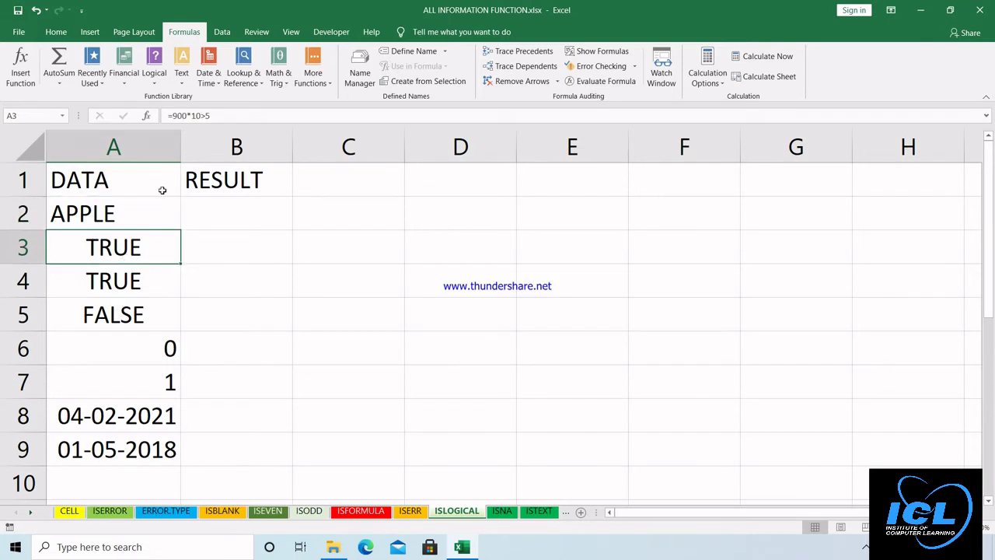
{"action": "key", "text": "F2"}
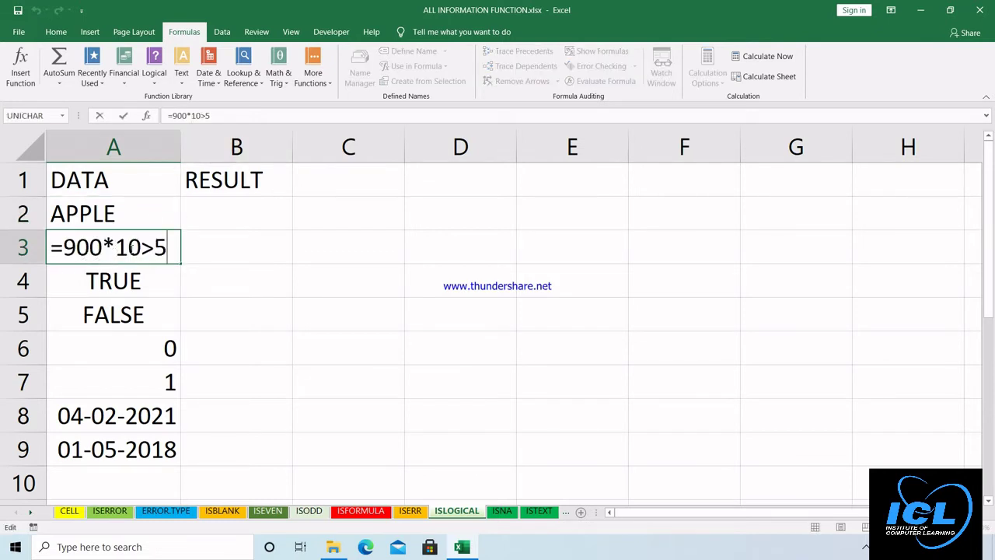
{"action": "key", "text": "Return"}
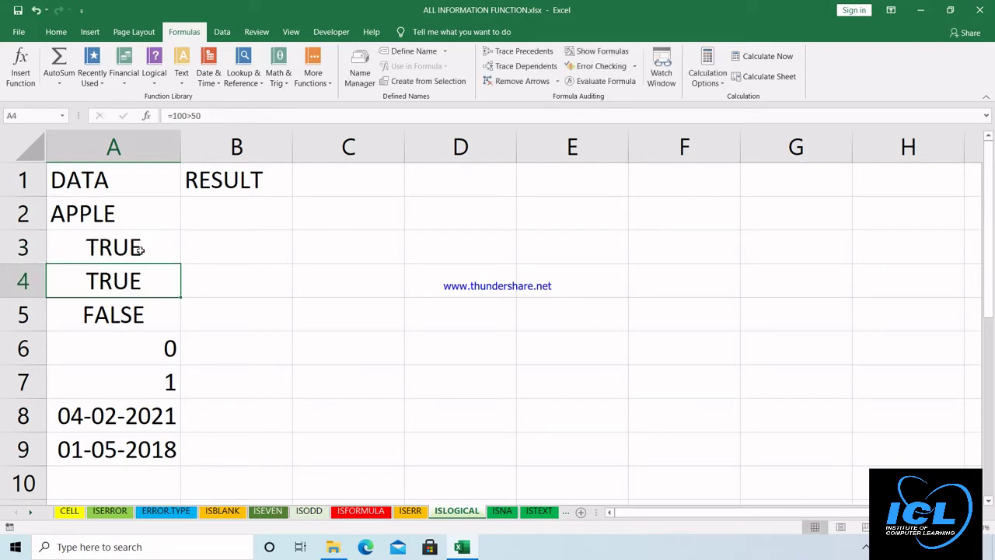
{"action": "left_click", "coordinate": [133, 314]}
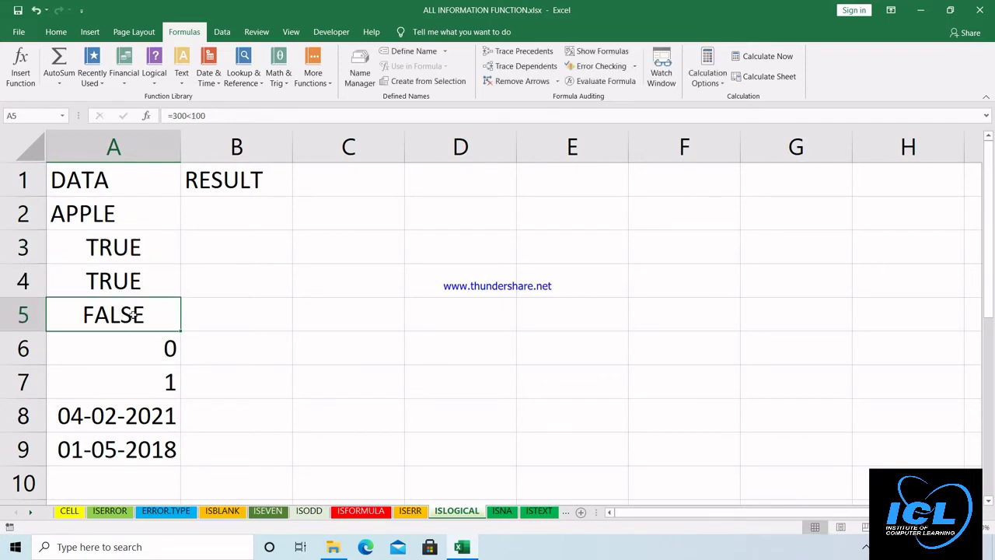
{"action": "double_click", "coordinate": [133, 313]}
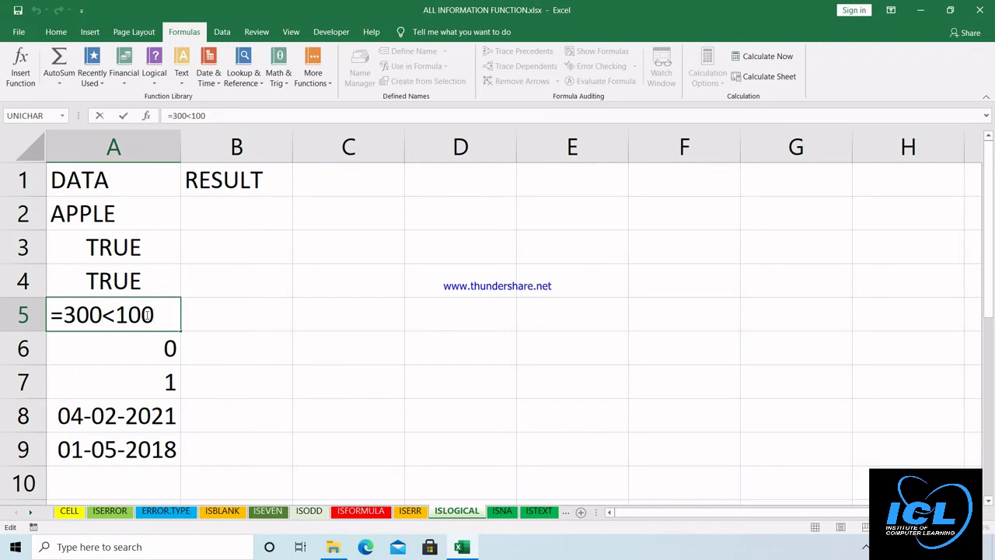
{"action": "key", "text": "Return"}
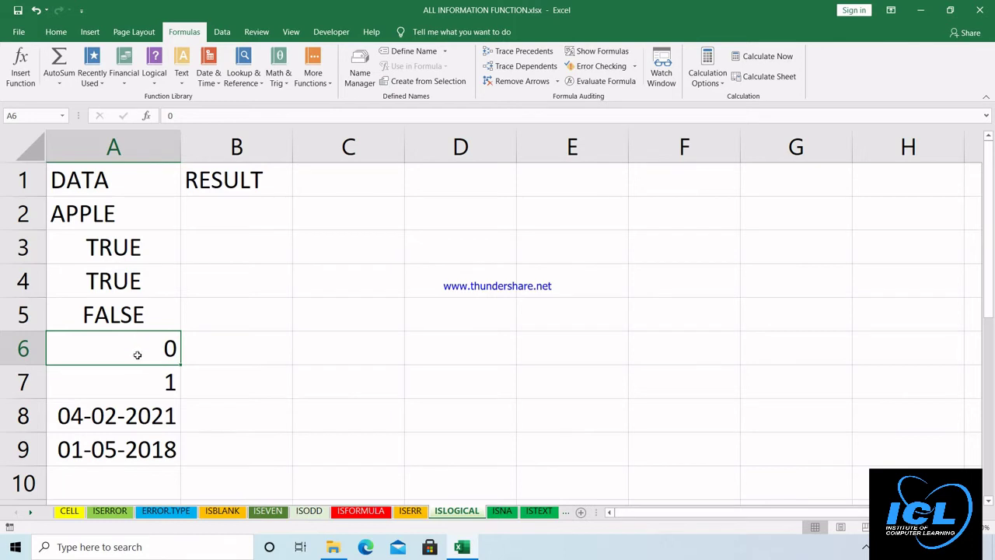
{"action": "left_click", "coordinate": [129, 392]}
{"action": "left_click", "coordinate": [123, 420]}
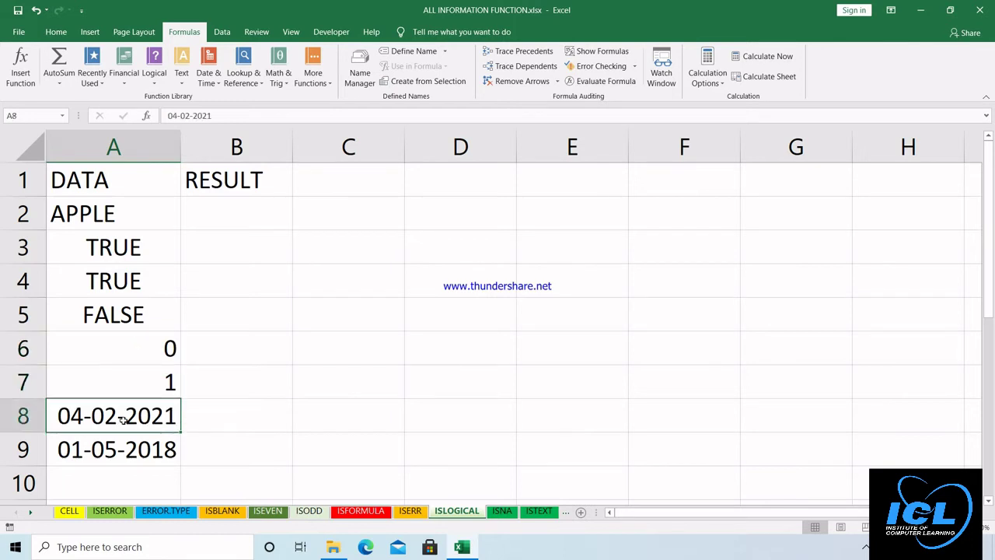
{"action": "left_click", "coordinate": [123, 443]}
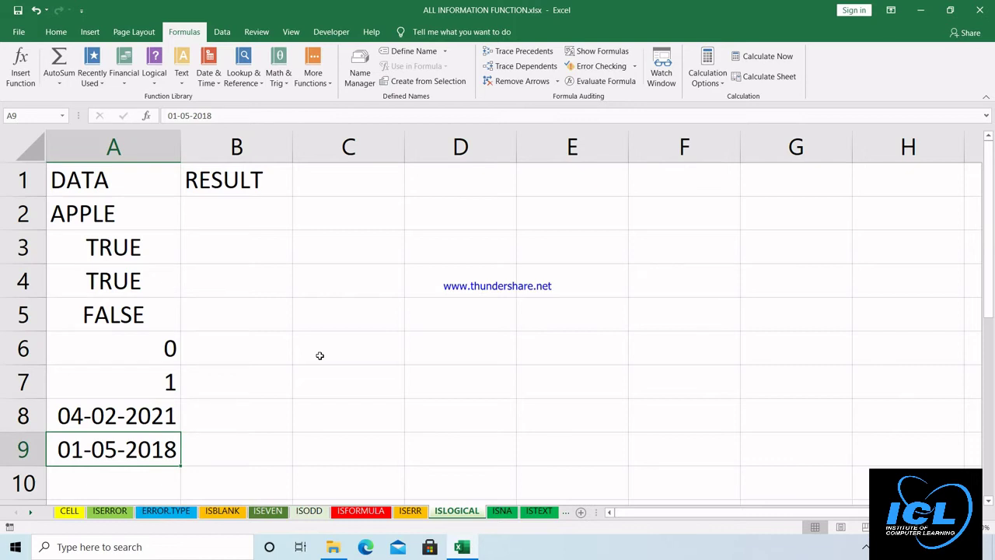
Step: Enter =ISLOGICAL(A2) in B2 and fill the formula down through B9
{"action": "left_click", "coordinate": [231, 208]}
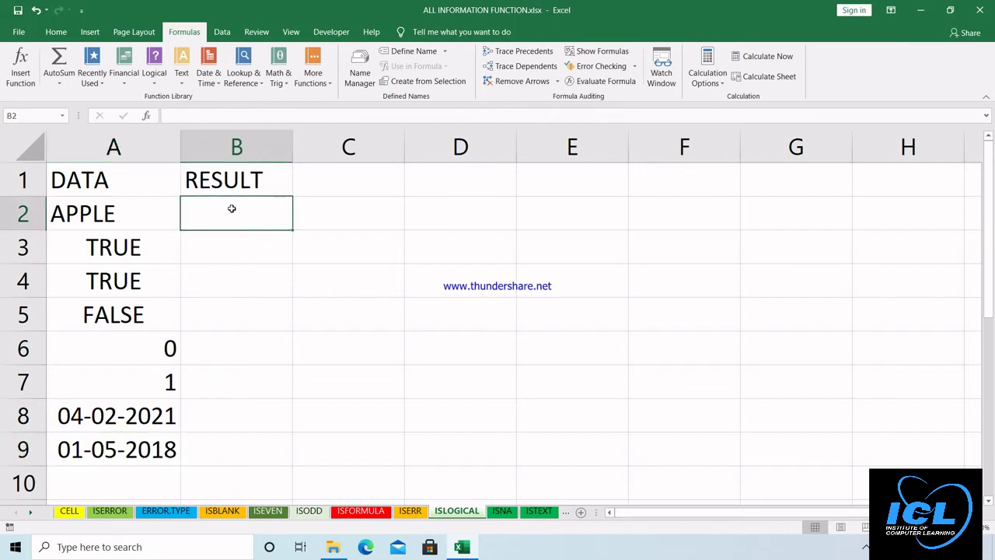
{"action": "type", "text": "="}
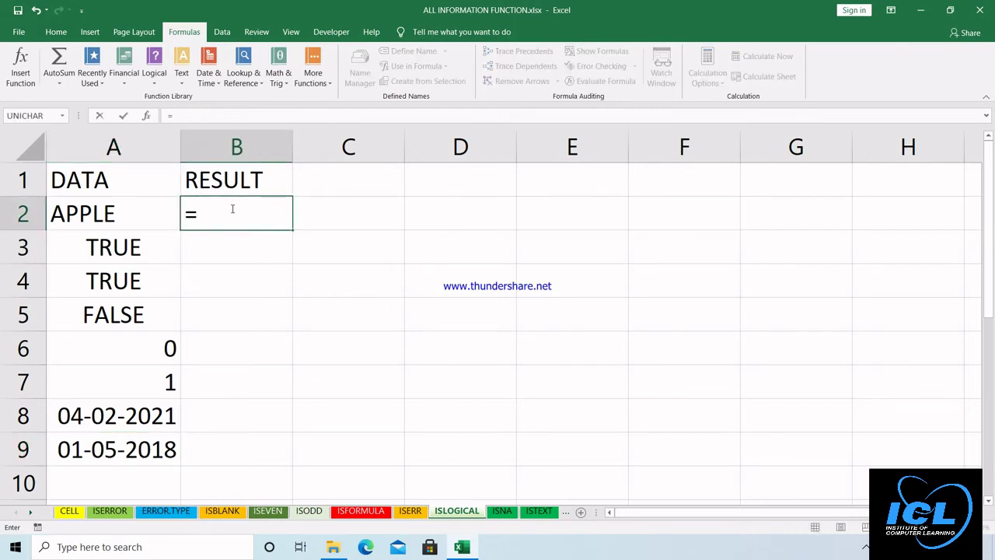
{"action": "type", "text": "ISLO"}
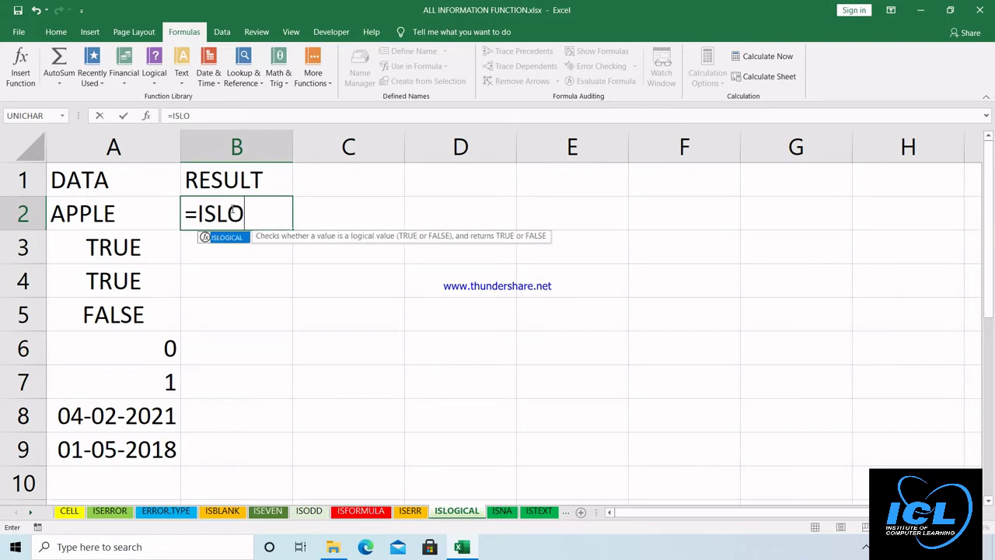
{"action": "key", "text": "Tab"}
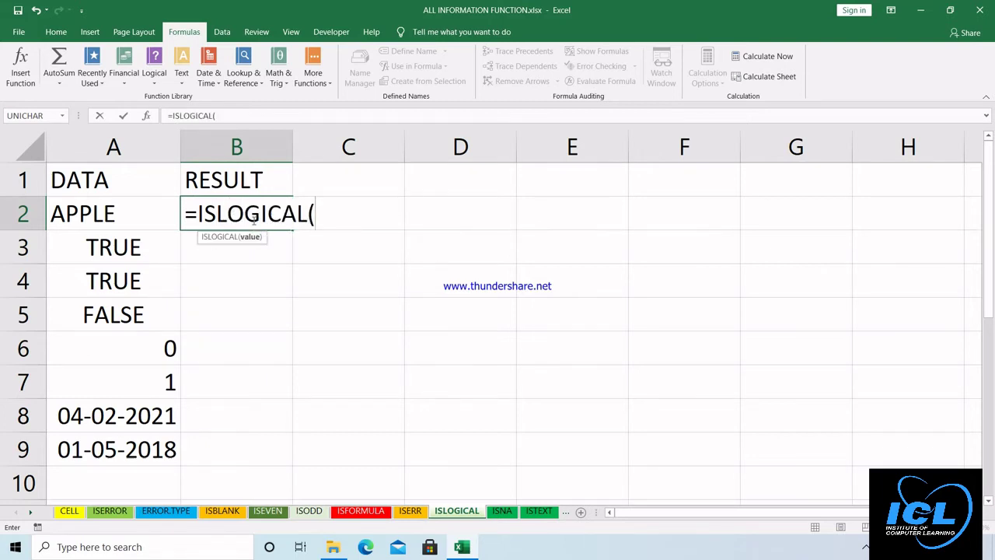
{"action": "left_click", "coordinate": [122, 214]}
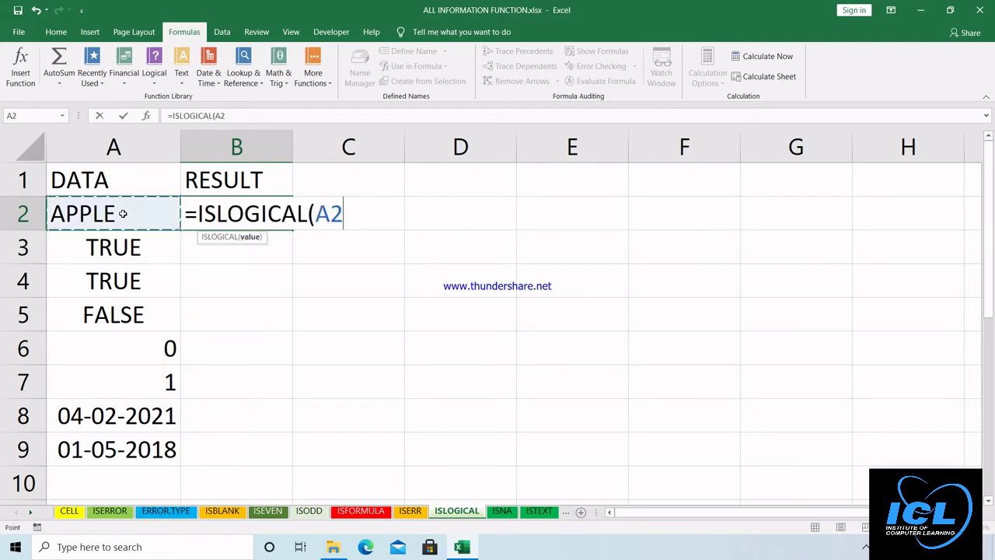
{"action": "type", "text": ")"}
{"action": "key", "text": "Return"}
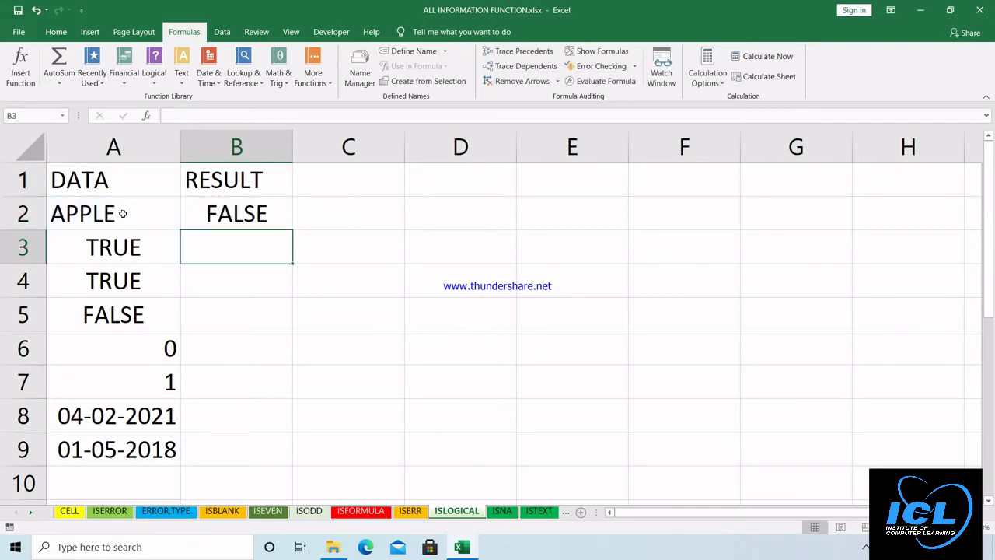
{"action": "left_click", "coordinate": [241, 216]}
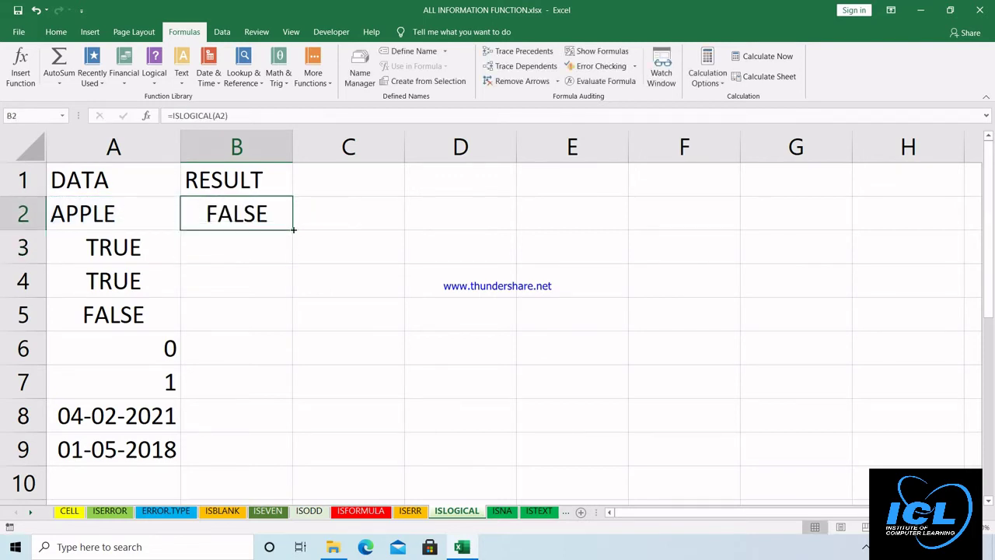
{"action": "left_click_drag", "start_coordinate": [293, 229], "coordinate": [277, 466]}
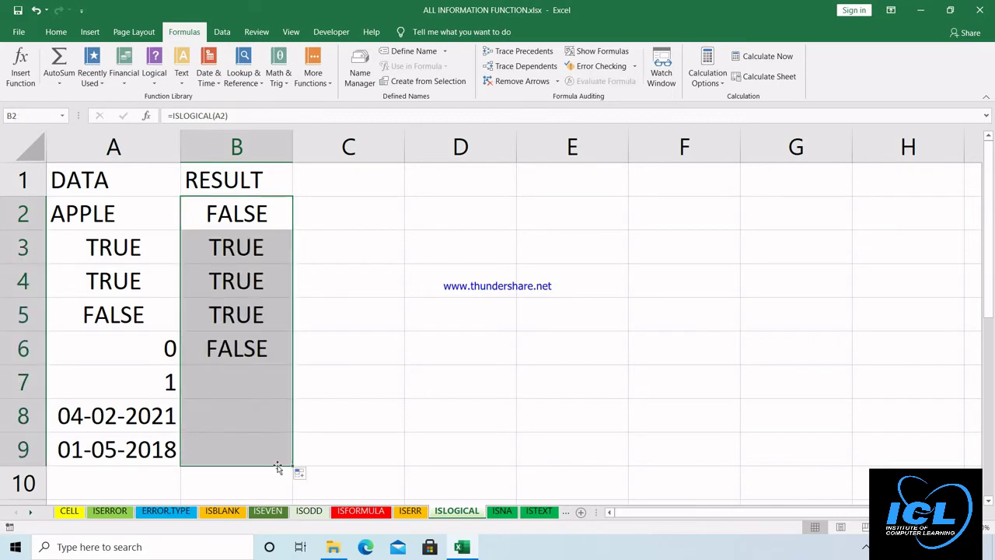
Step: Review the comparison formulas in A3:A5 and enter =100*2<600 in A7 of the DATA column
{"action": "left_click", "coordinate": [145, 251]}
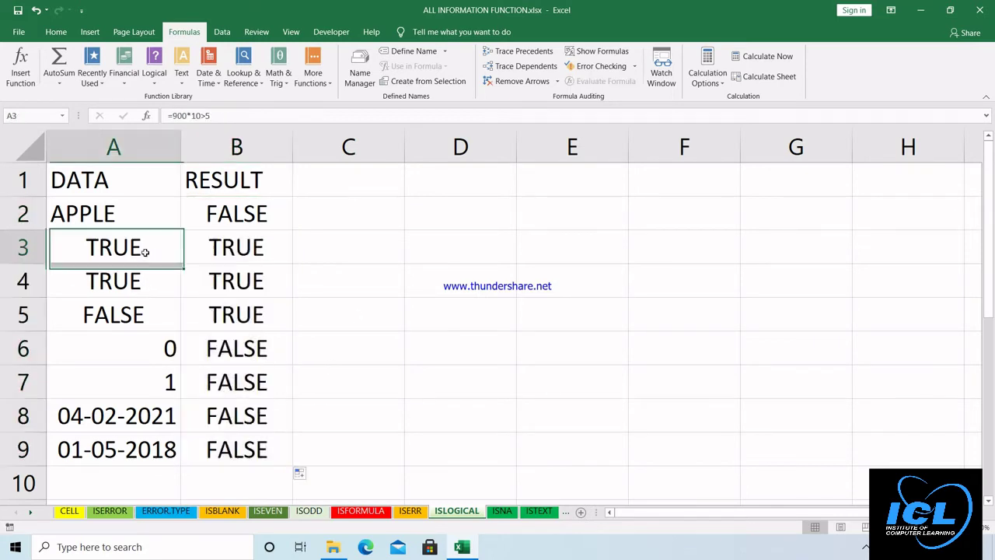
{"action": "left_click", "coordinate": [137, 281]}
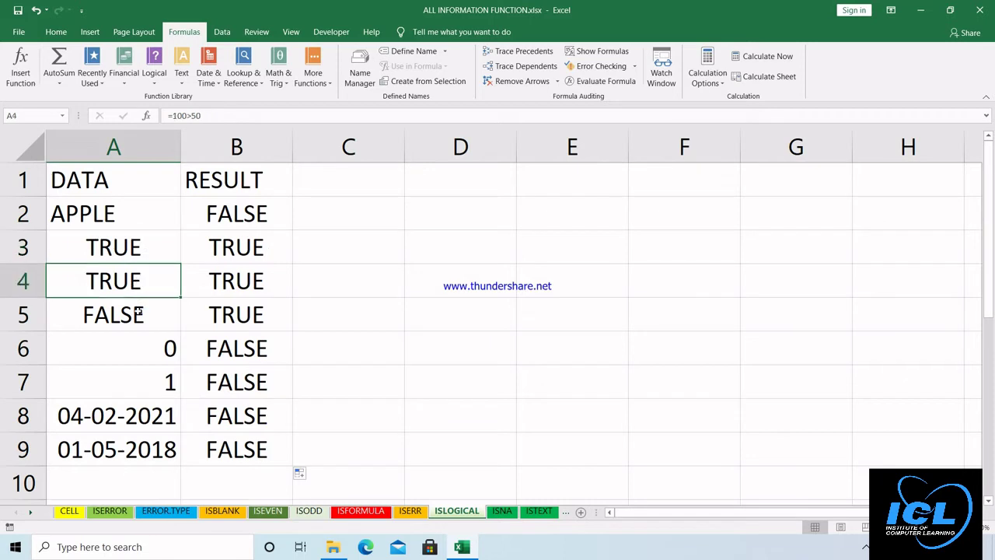
{"action": "left_click", "coordinate": [138, 310]}
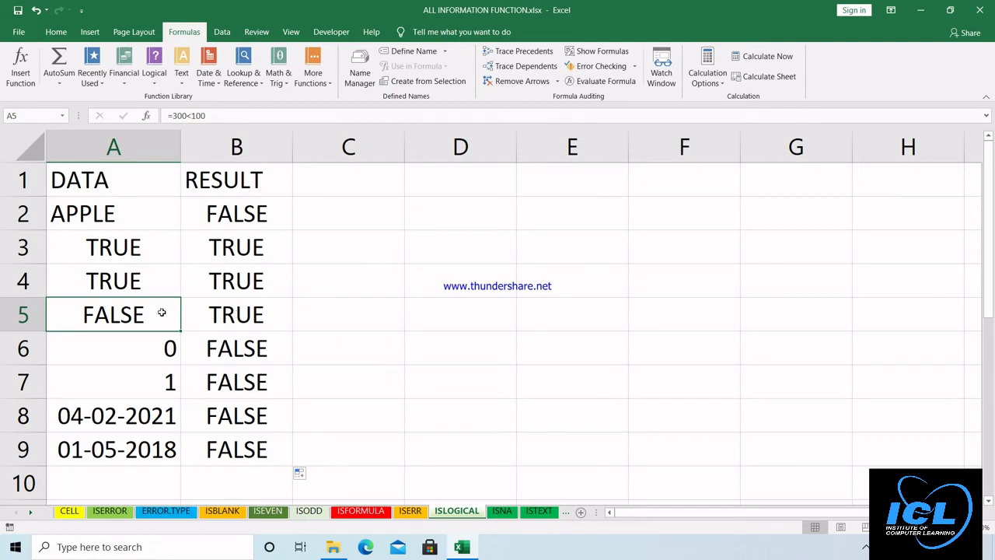
{"action": "left_click", "coordinate": [124, 382]}
{"action": "type", "text": "="}
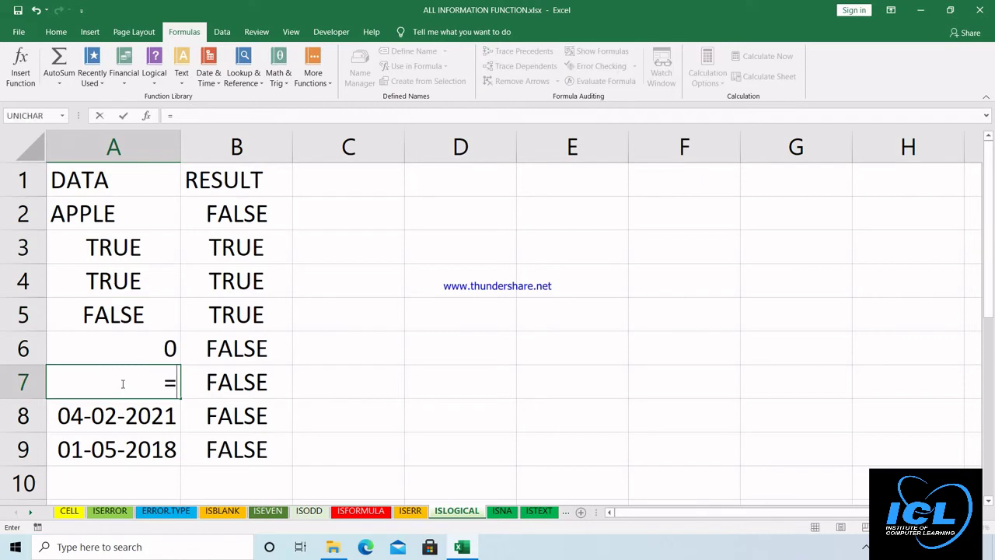
{"action": "type", "text": "100*2"}
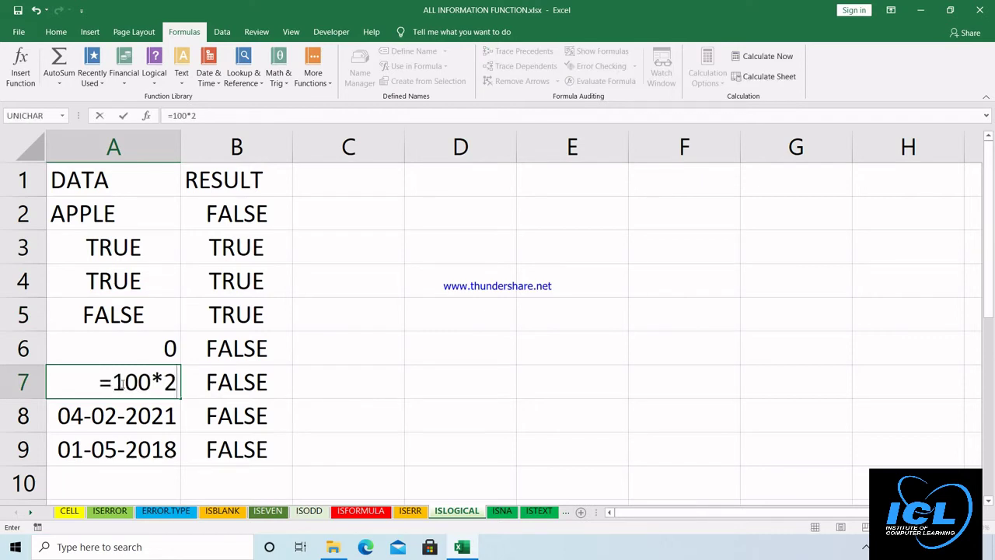
{"action": "type", "text": "<600"}
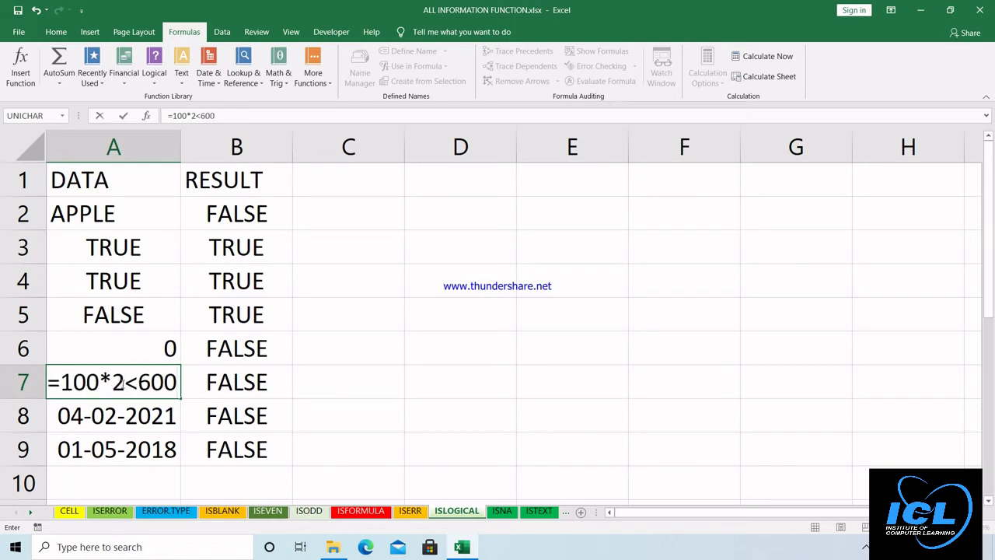
{"action": "key", "text": "Return"}
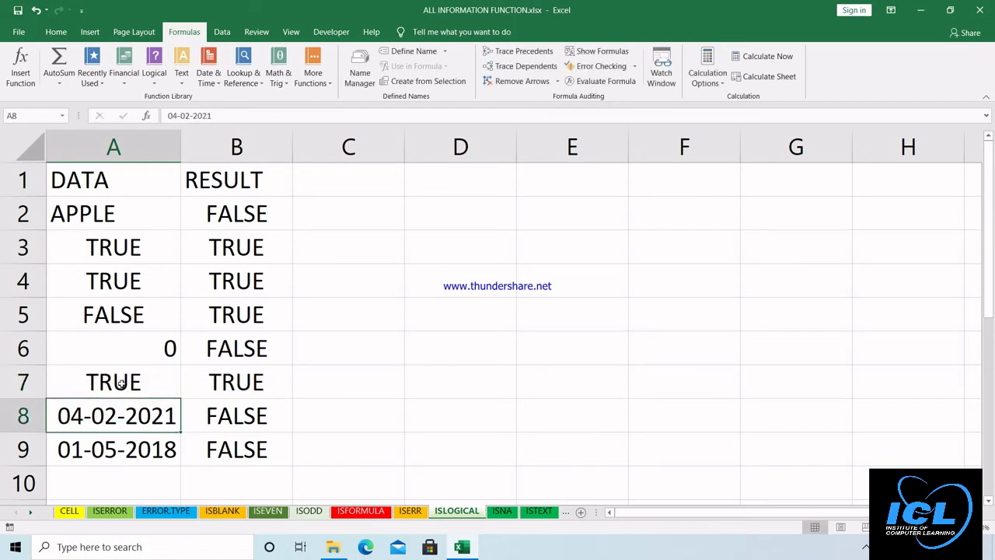
Step: Edit the comparison in A7 to =100*2<20 and check the ISLOGICAL formula beside it in B7
{"action": "left_click", "coordinate": [124, 379]}
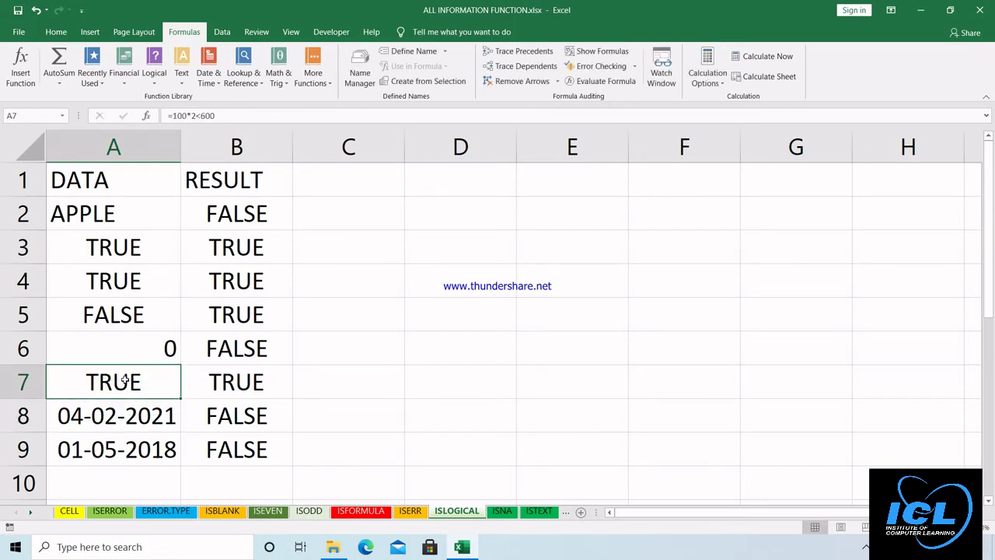
{"action": "key", "text": "F2"}
{"action": "key", "text": "BackSpace"}
{"action": "key", "text": "BackSpace"}
{"action": "key", "text": "BackSpace"}
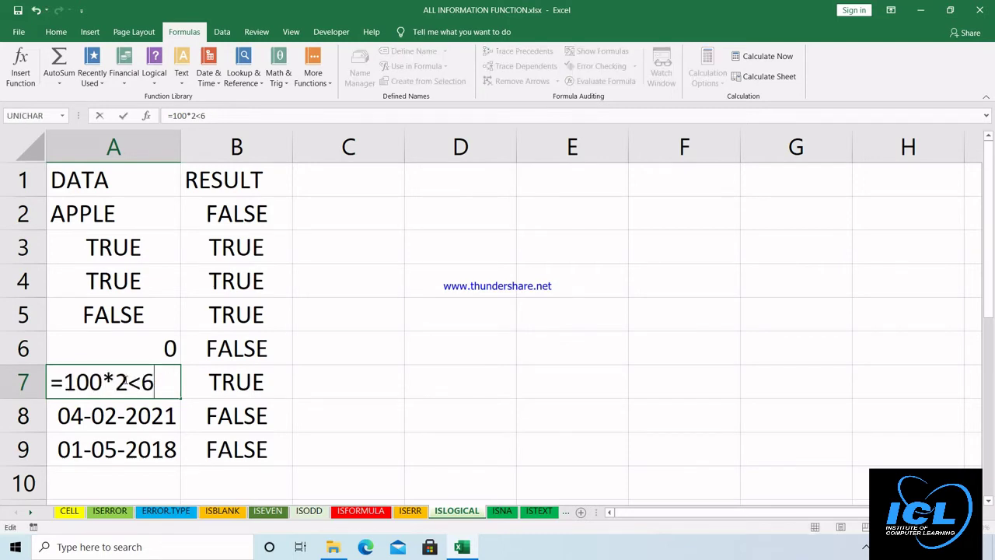
{"action": "type", "text": "20"}
{"action": "key", "text": "Return"}
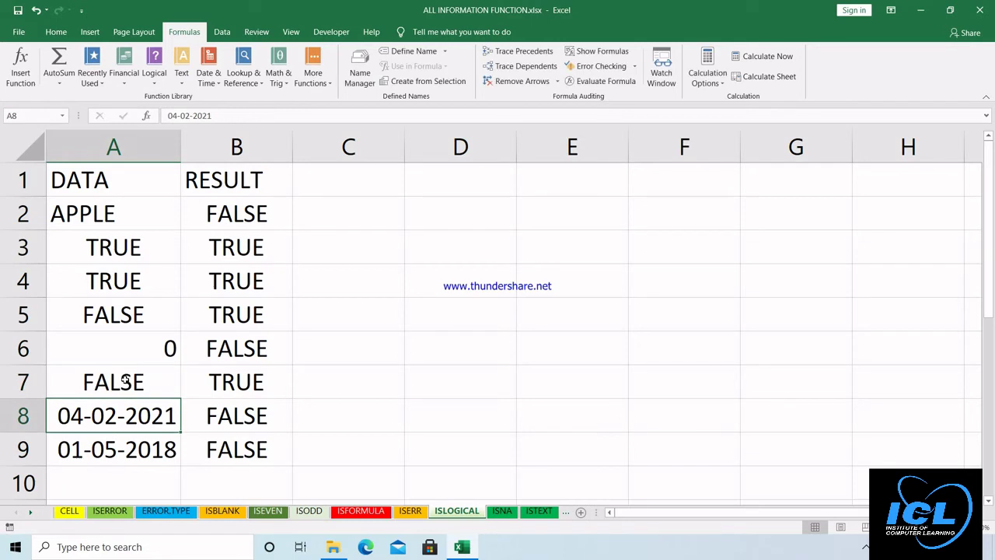
{"action": "left_click", "coordinate": [163, 382]}
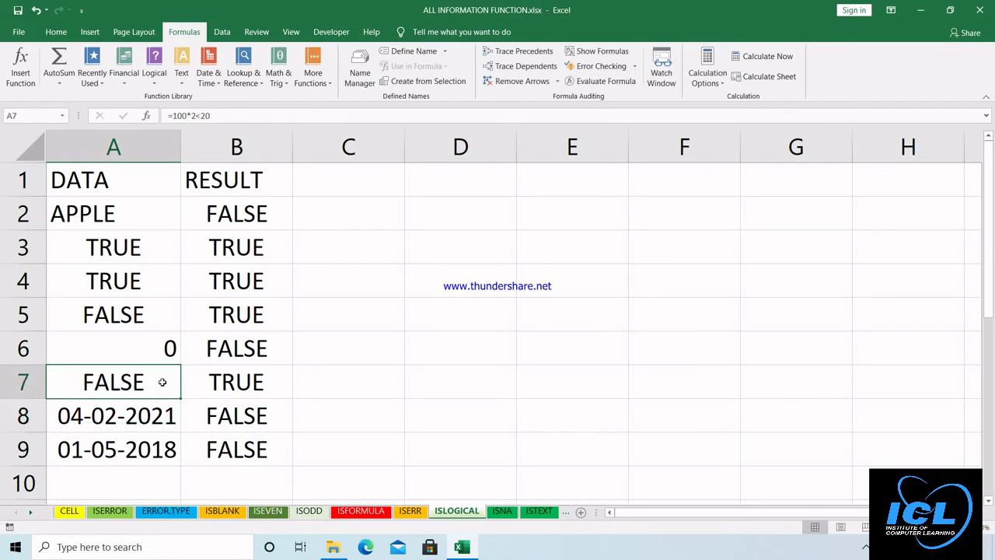
{"action": "left_click", "coordinate": [206, 379]}
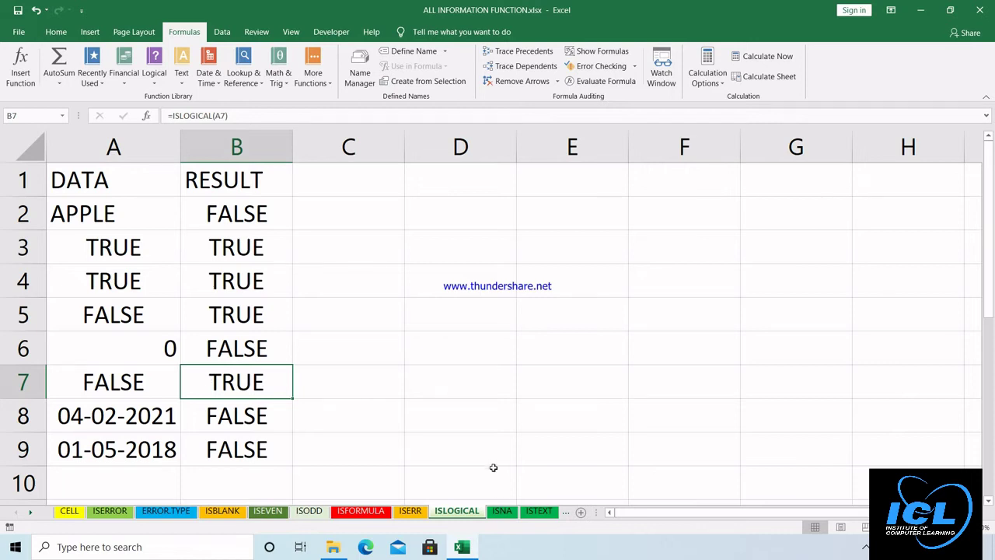
Step: Switch to the ISNA sheet and make the ISNA header in B1 bold
{"action": "left_click", "coordinate": [502, 513]}
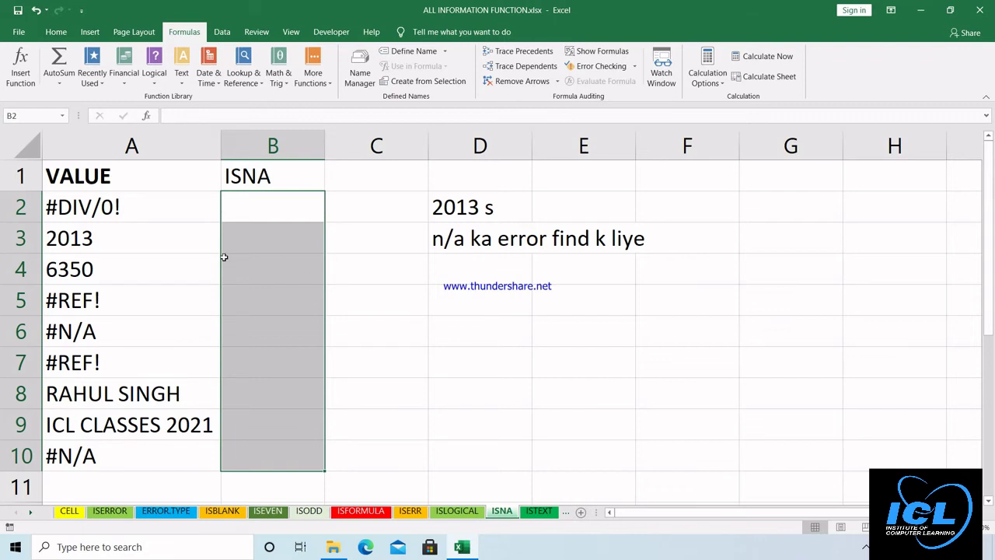
{"action": "left_click", "coordinate": [283, 173]}
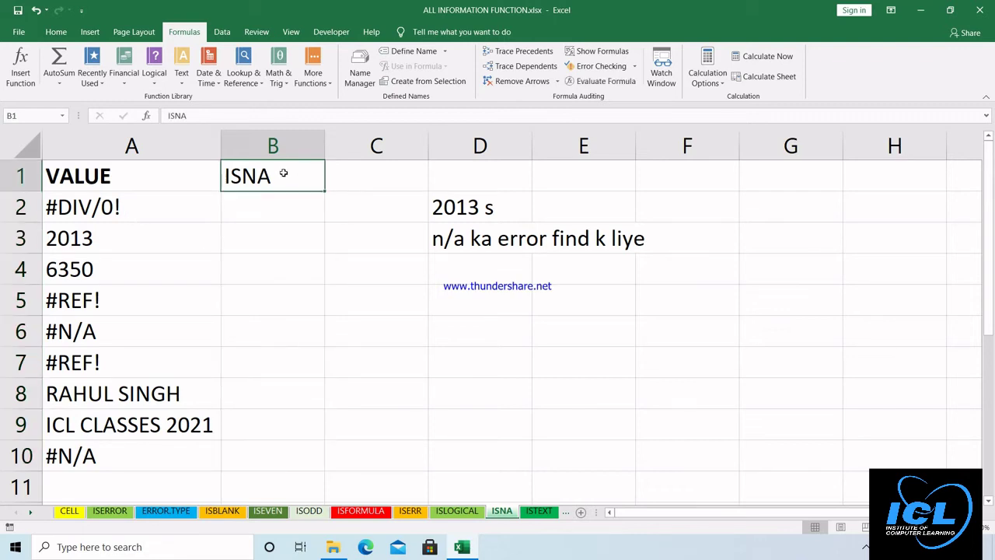
{"action": "key", "text": "ctrl+b"}
{"action": "key", "text": "Return"}
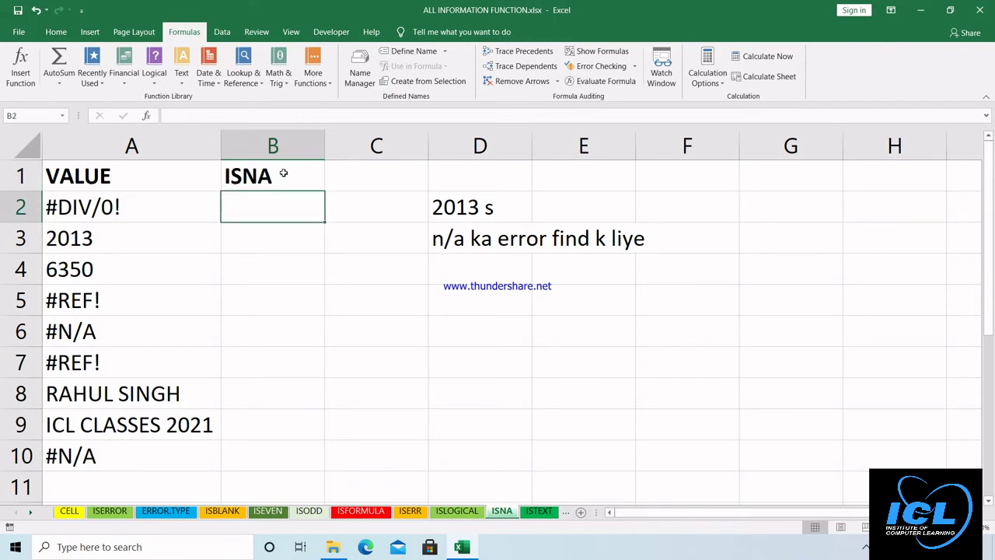
Step: Enter =ISNA(A2) in B2, fill the formula down through B10, and check the #N/A entries in A6 and A10
{"action": "type", "text": "="}
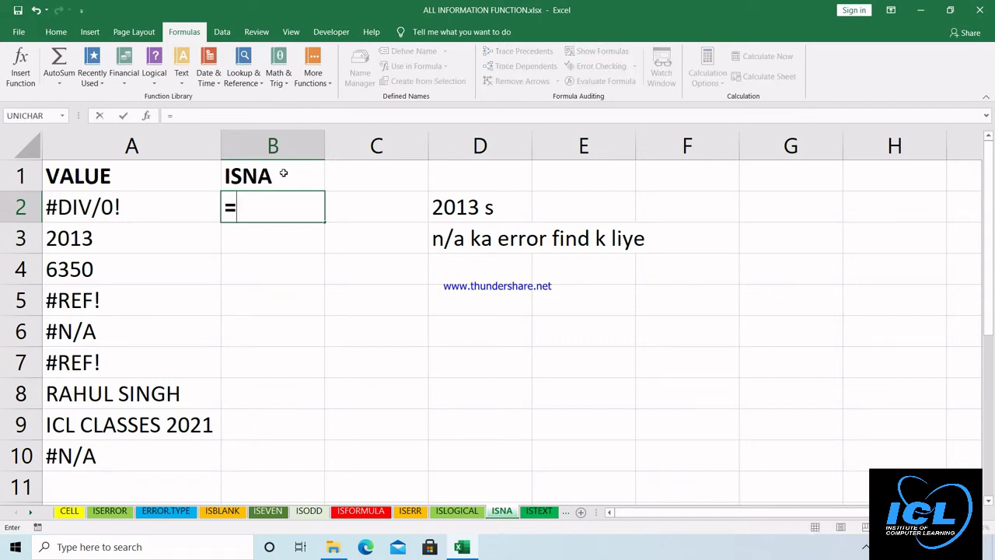
{"action": "type", "text": "ISAN"}
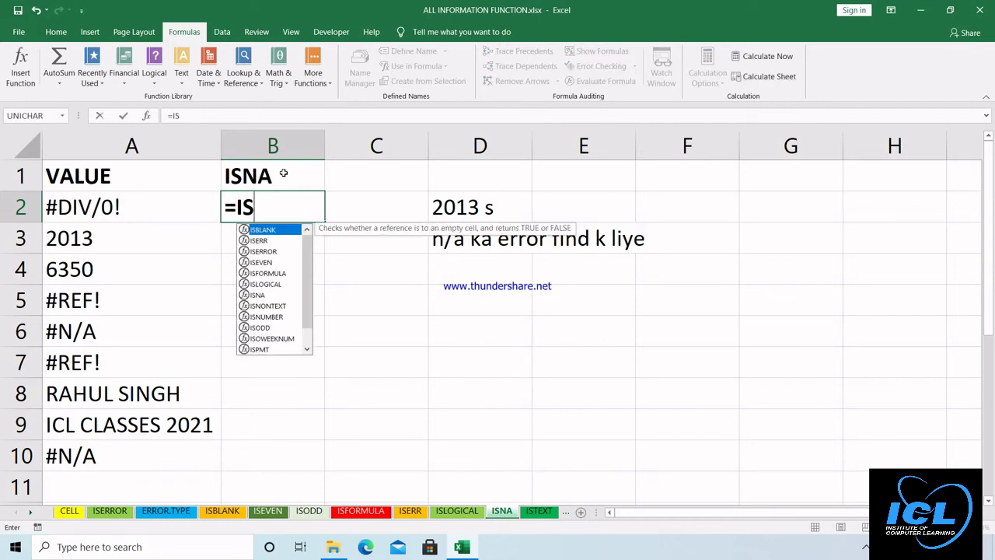
{"action": "type", "text": "NA"}
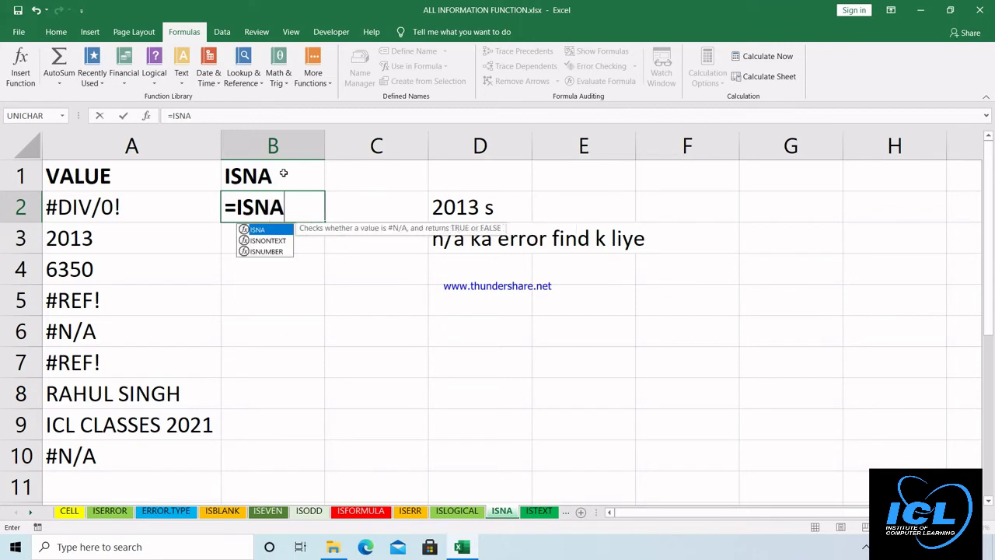
{"action": "type", "text": "("}
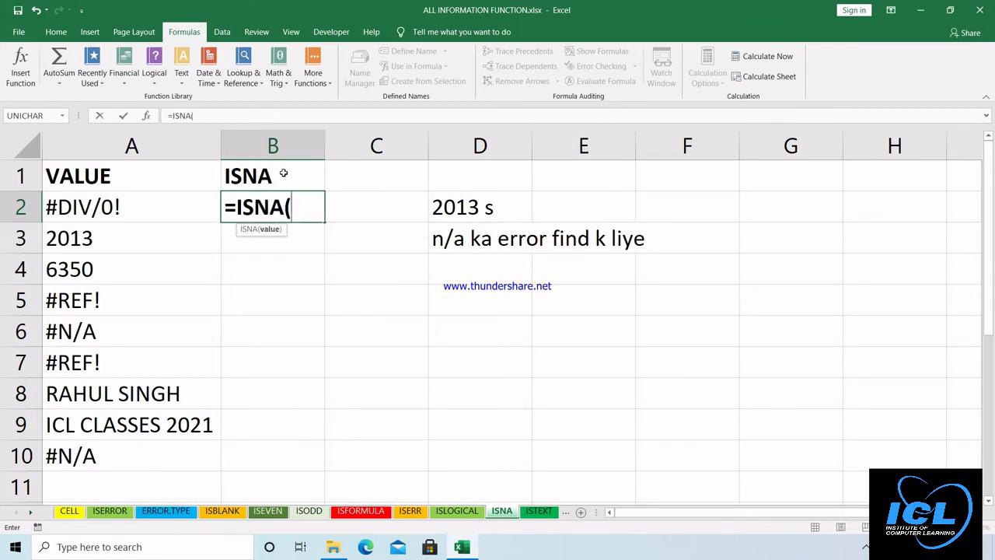
{"action": "left_click", "coordinate": [117, 206]}
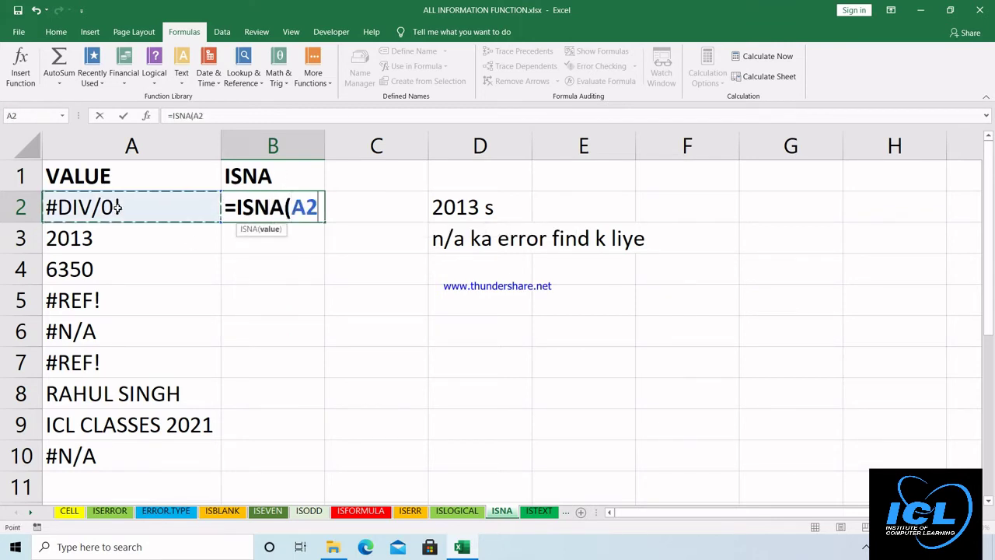
{"action": "key", "text": "Return"}
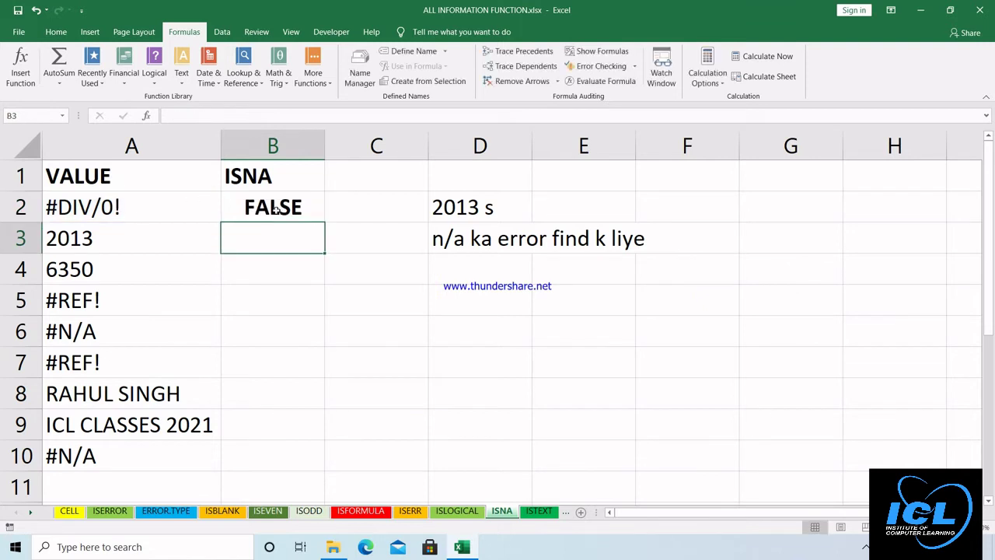
{"action": "left_click", "coordinate": [276, 209]}
{"action": "left_click_drag", "start_coordinate": [325, 224], "coordinate": [304, 464]}
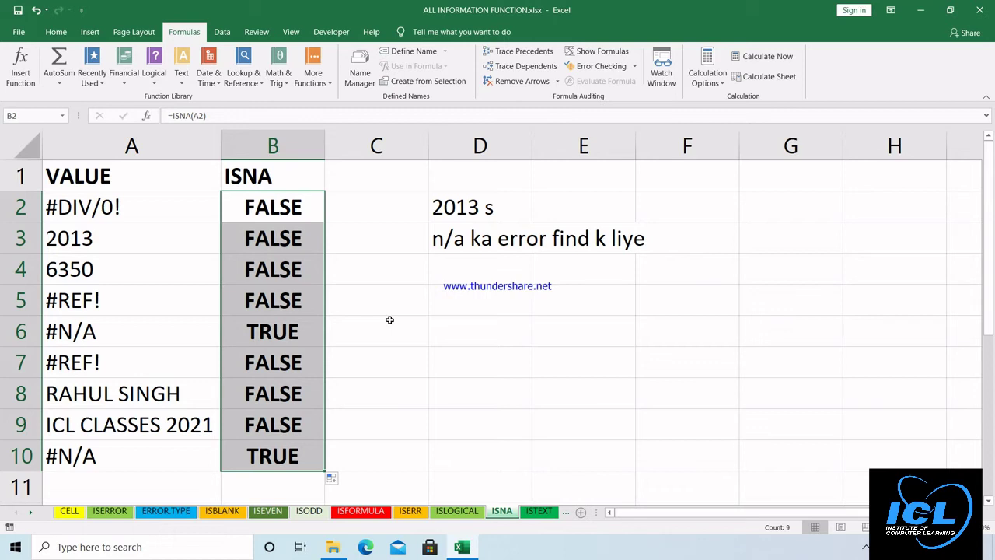
{"action": "left_click", "coordinate": [146, 335]}
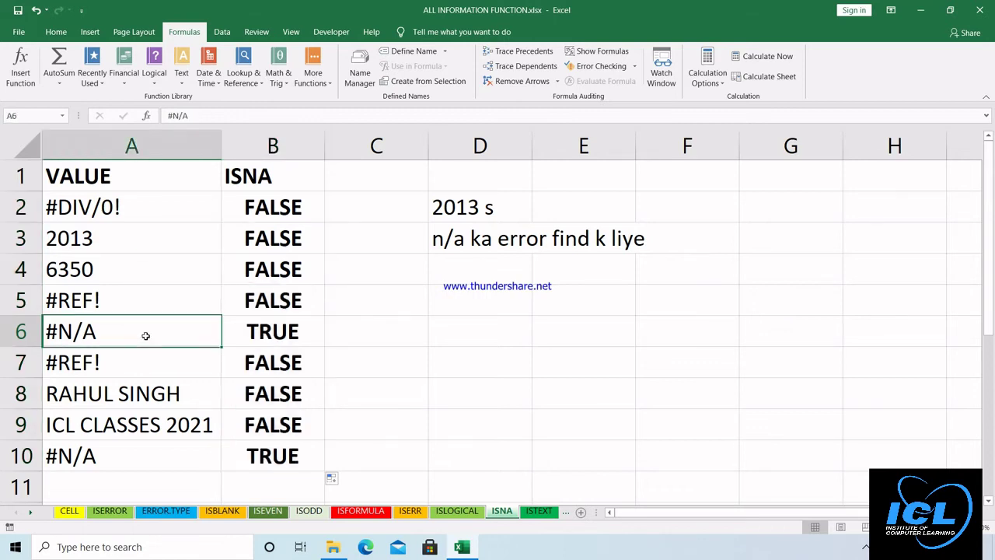
{"action": "left_click", "coordinate": [126, 461]}
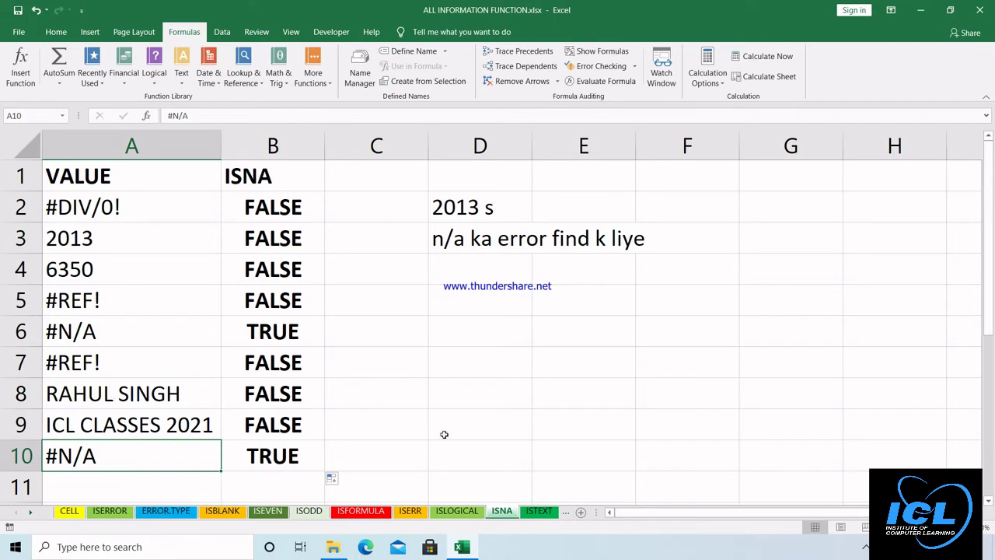
Step: Switch to the ISTEXT sheet and add the header RESULT in B1
{"action": "left_click", "coordinate": [540, 511]}
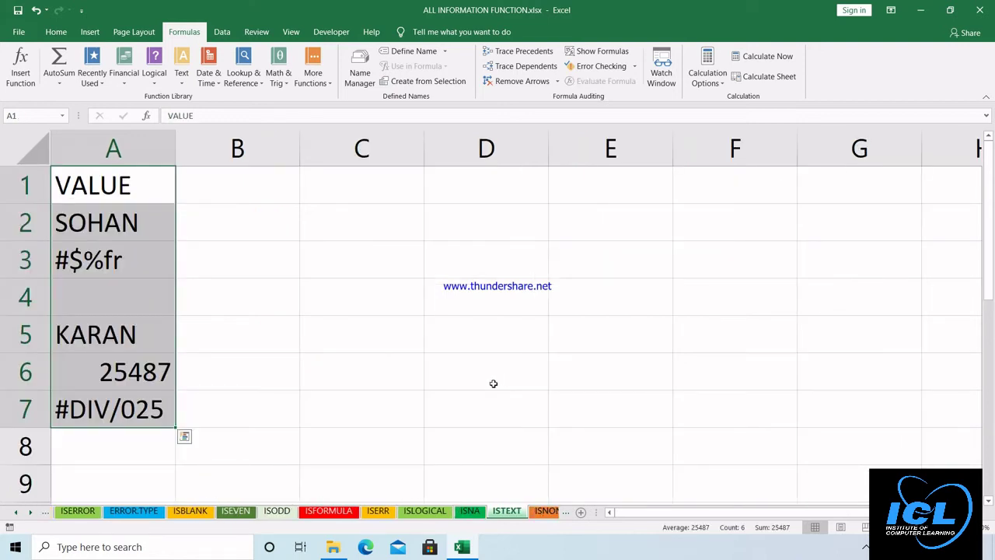
{"action": "left_click", "coordinate": [542, 512]}
{"action": "left_click", "coordinate": [457, 511]}
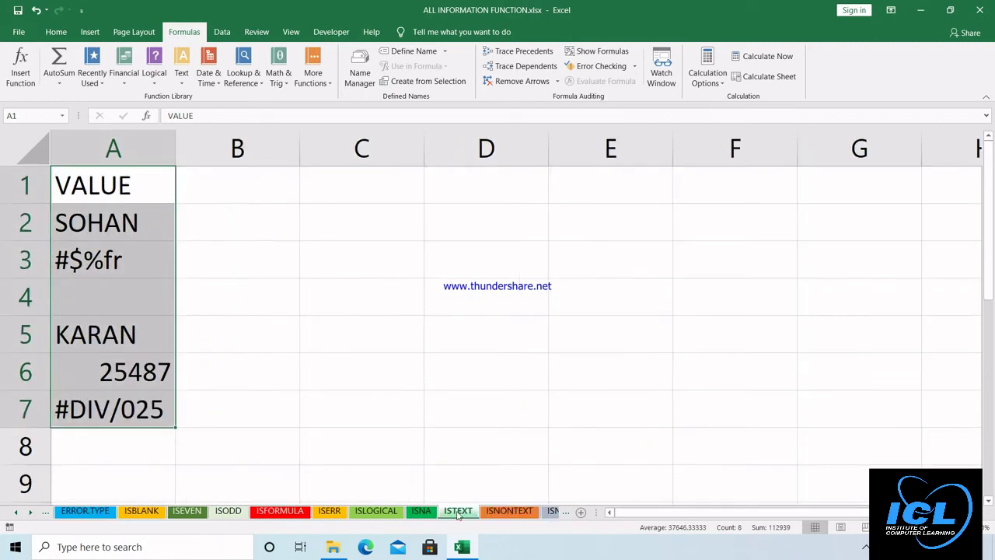
{"action": "left_click", "coordinate": [501, 511]}
{"action": "left_click", "coordinate": [463, 511]}
{"action": "left_click", "coordinate": [260, 182]}
{"action": "type", "text": "RESU"}
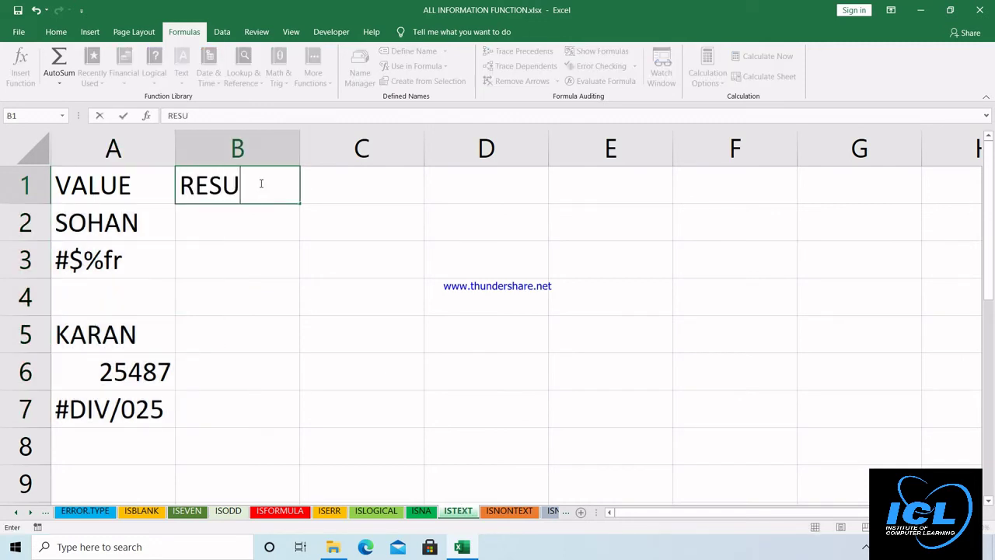
{"action": "type", "text": "LT"}
{"action": "key", "text": "Return"}
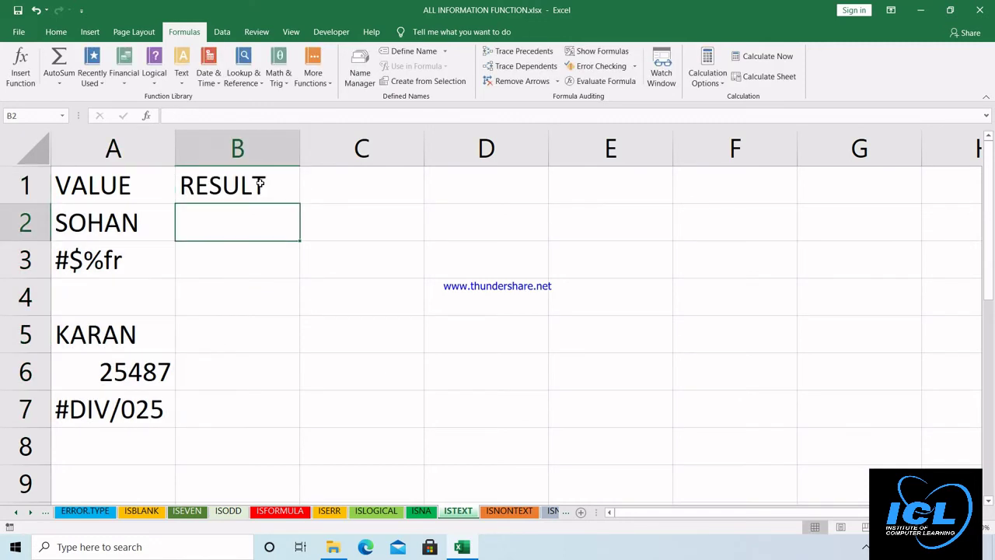
Step: Enter =ISTEXT(A2) in B2 and fill the formula down through B7
{"action": "type", "text": "=ISTE"}
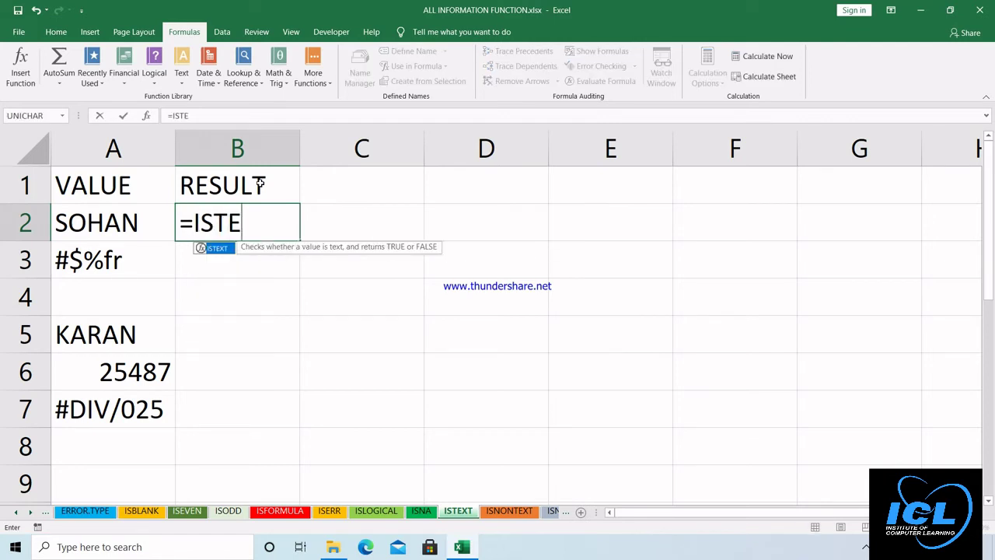
{"action": "type", "text": "XT("}
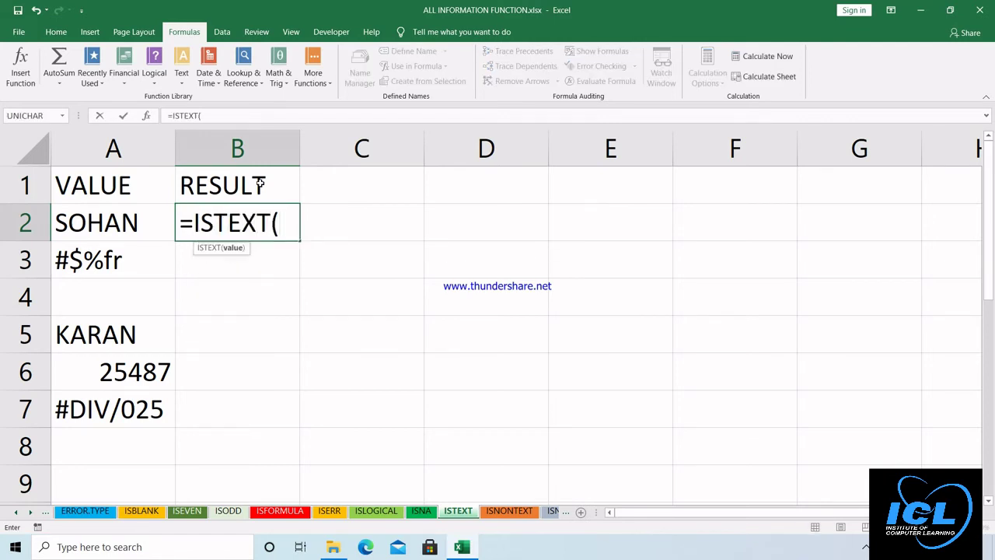
{"action": "key", "text": "BackSpace"}
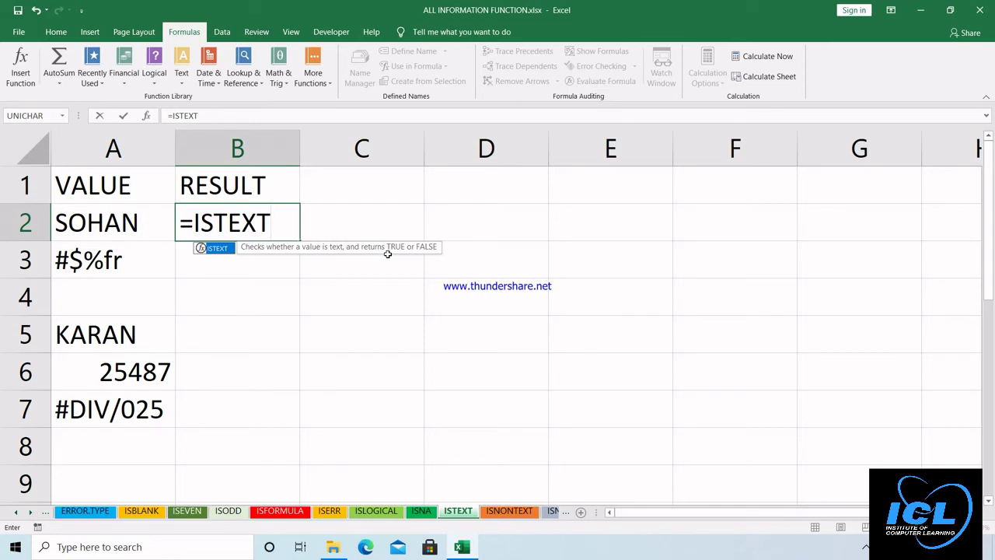
{"action": "type", "text": "("}
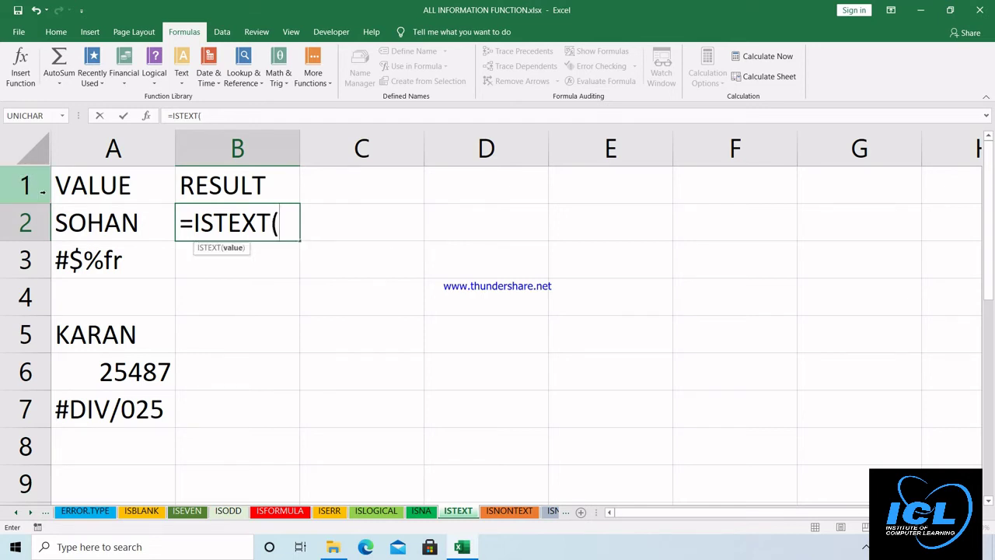
{"action": "left_click", "coordinate": [98, 223]}
{"action": "type", "text": ")"}
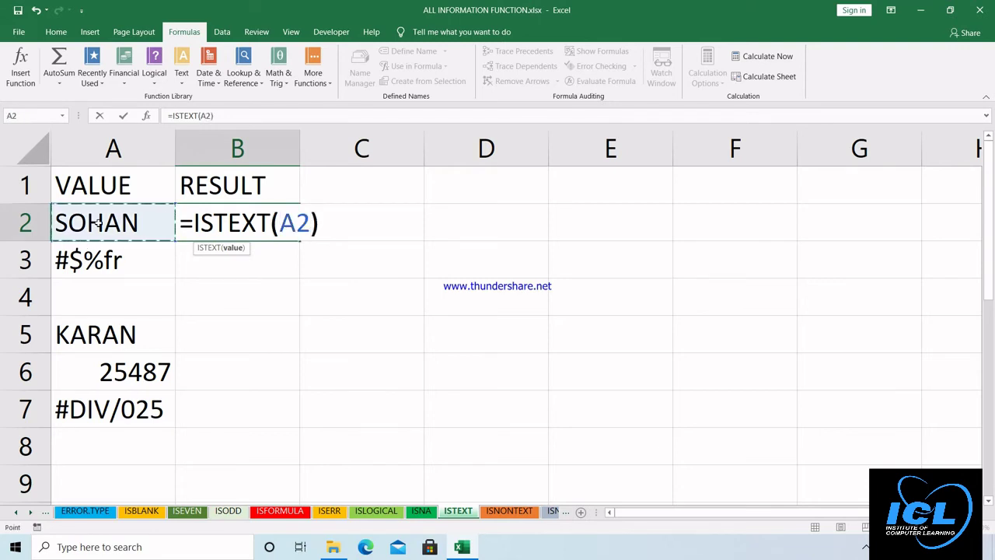
{"action": "key", "text": "Return"}
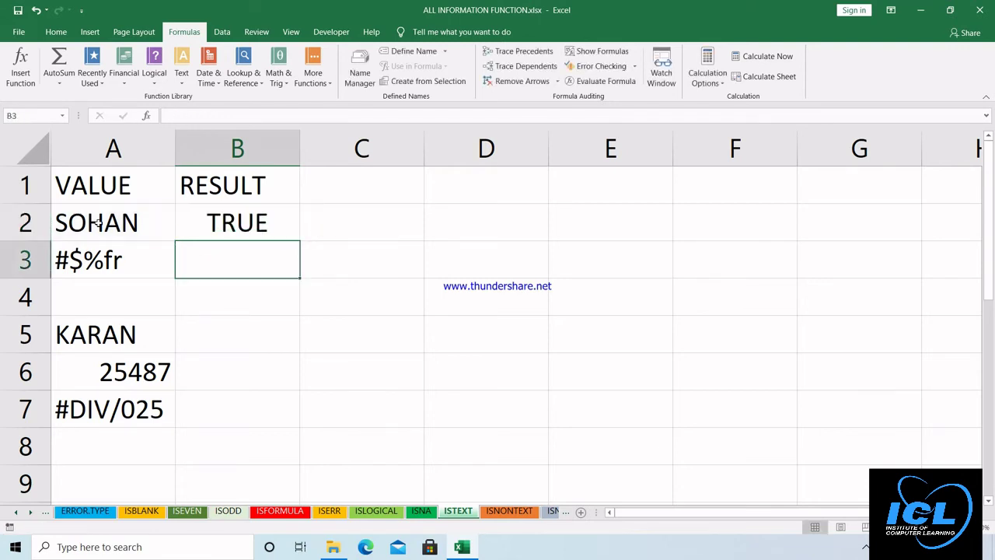
{"action": "left_click", "coordinate": [250, 230]}
{"action": "left_click_drag", "start_coordinate": [299, 240], "coordinate": [278, 416]}
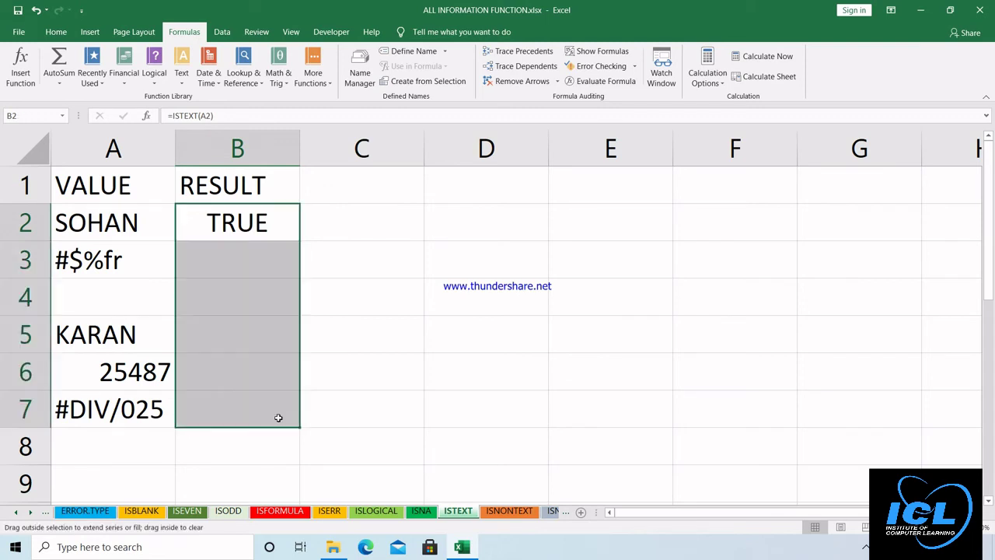
Step: Compare the ISTEXT results with the values in A4 through A7, including the blank cell, the number and #DIV/025
{"action": "left_click", "coordinate": [113, 294]}
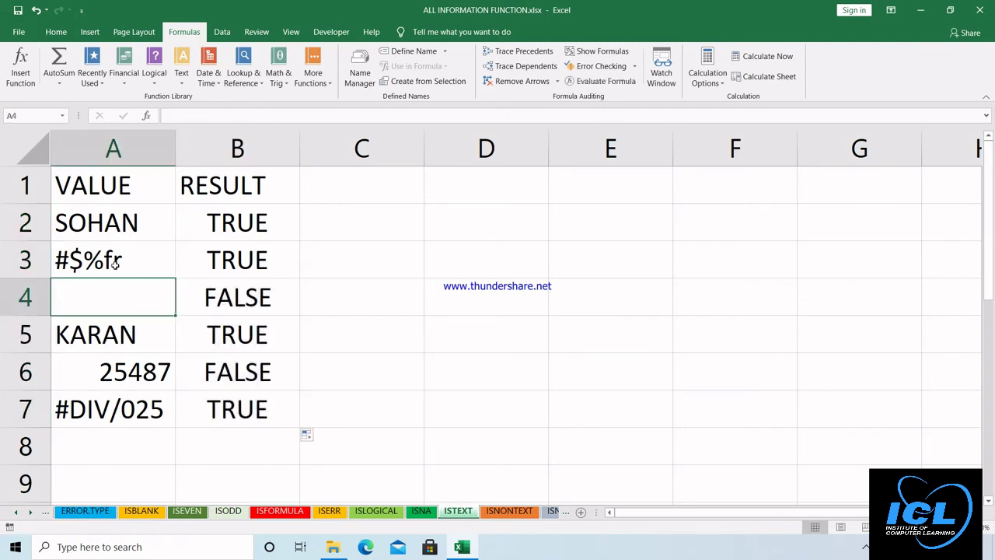
{"action": "left_click", "coordinate": [119, 337]}
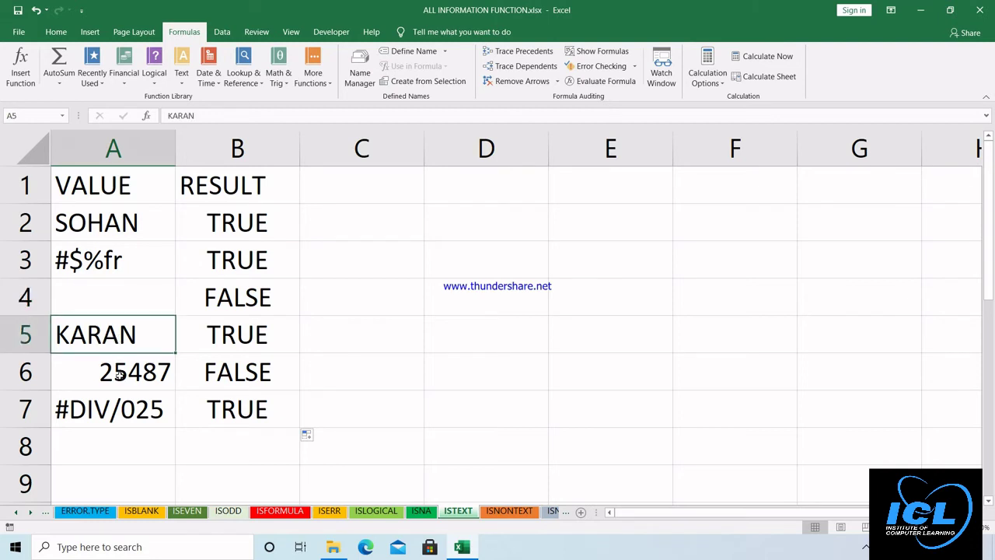
{"action": "left_click", "coordinate": [120, 375]}
{"action": "left_click", "coordinate": [228, 379]}
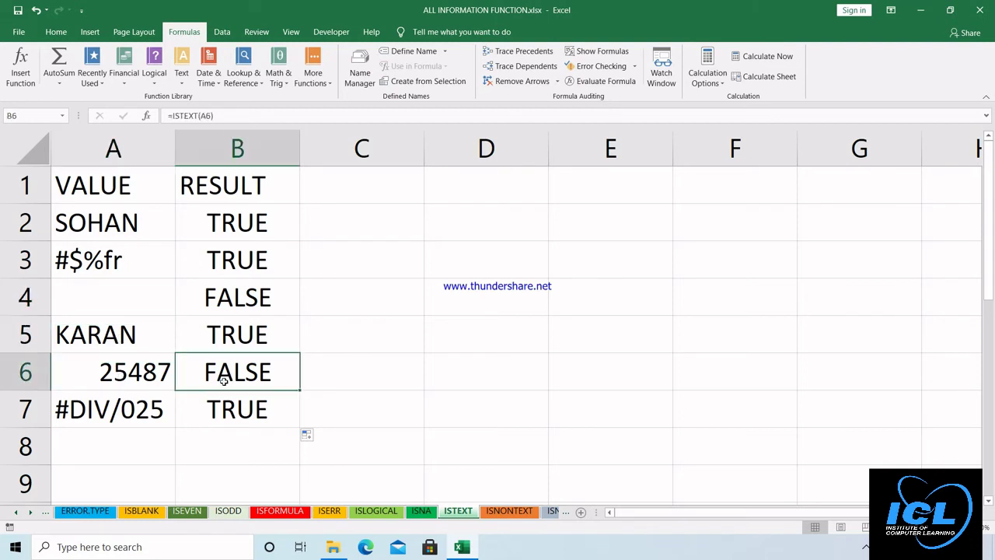
{"action": "left_click", "coordinate": [138, 411]}
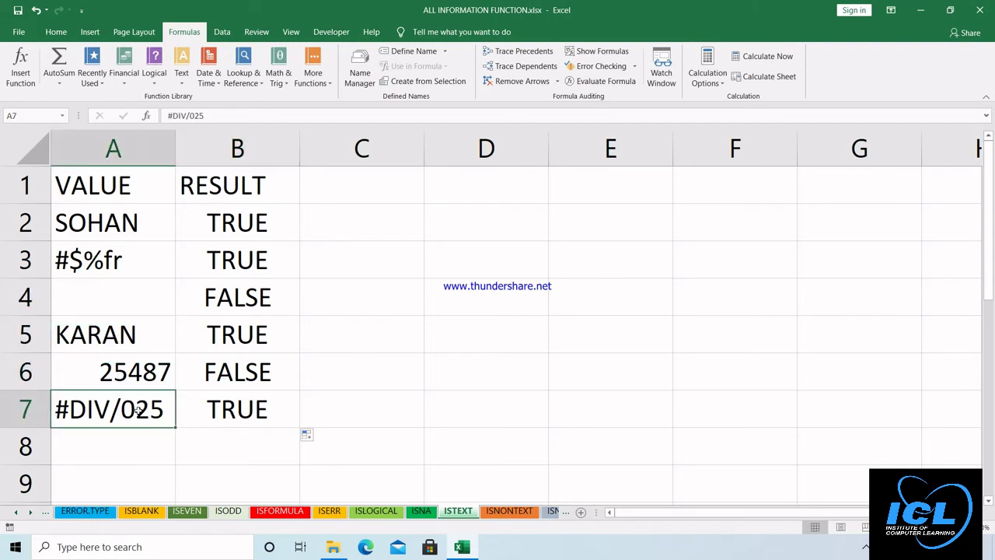
{"action": "left_click", "coordinate": [235, 414]}
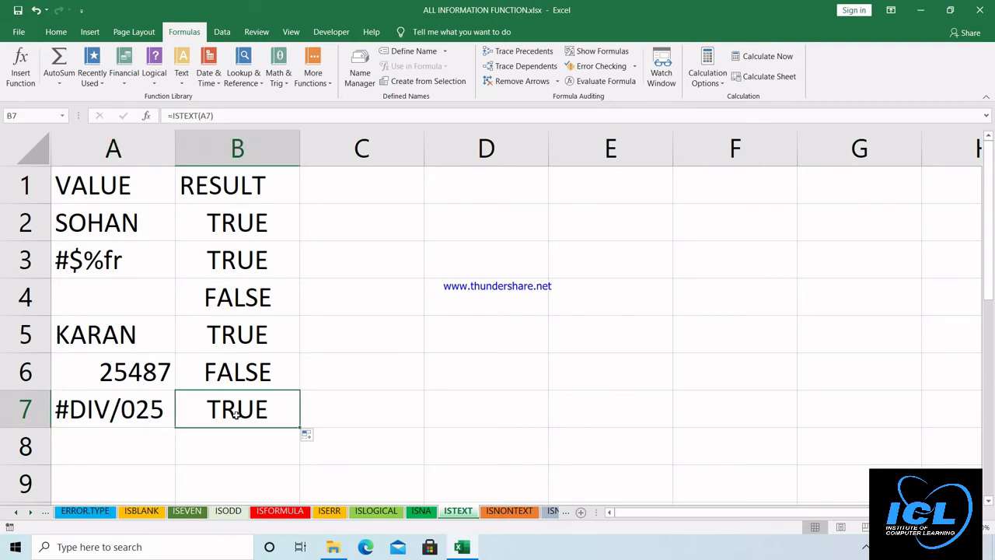
Step: Clear the #DIV/025 entry in A7 to test ISTEXT on a blank cell, and undo the deletion
{"action": "left_click", "coordinate": [128, 413]}
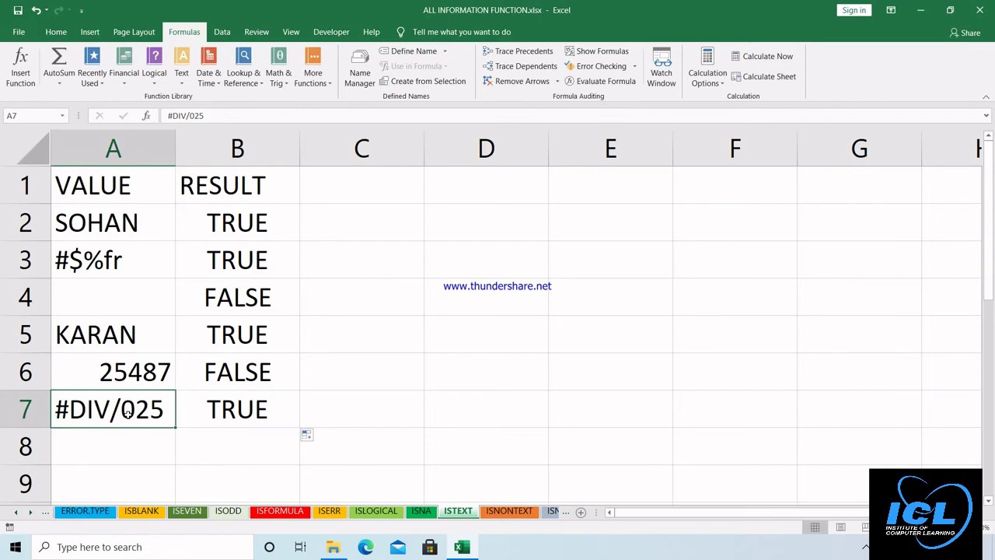
{"action": "key", "text": "Delete"}
{"action": "key", "text": "Return"}
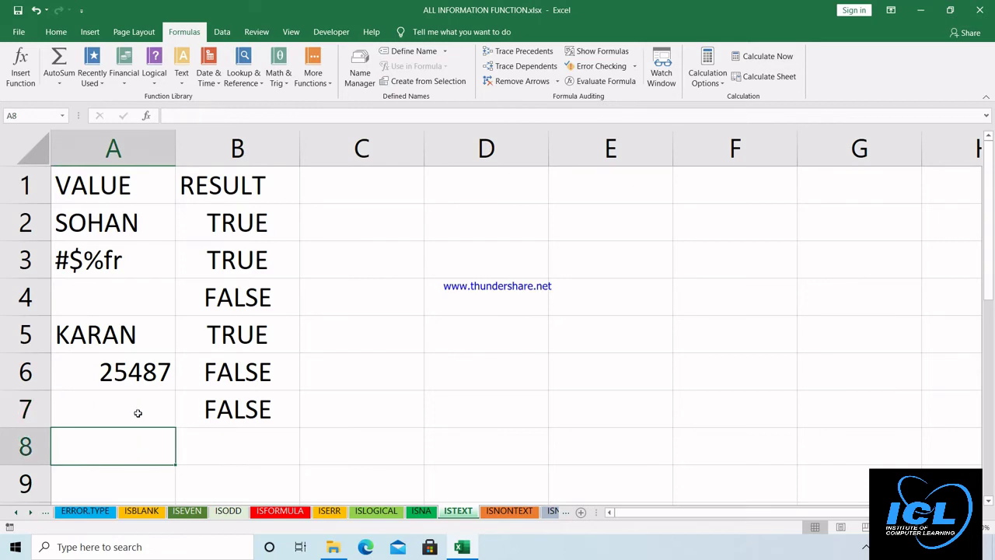
{"action": "left_click", "coordinate": [138, 404]}
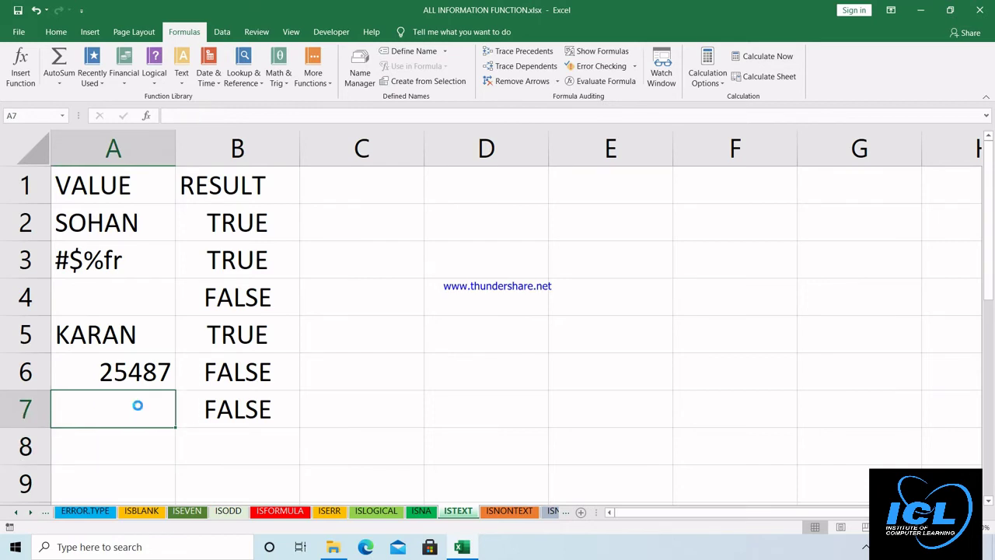
{"action": "key", "text": "ctrl+z"}
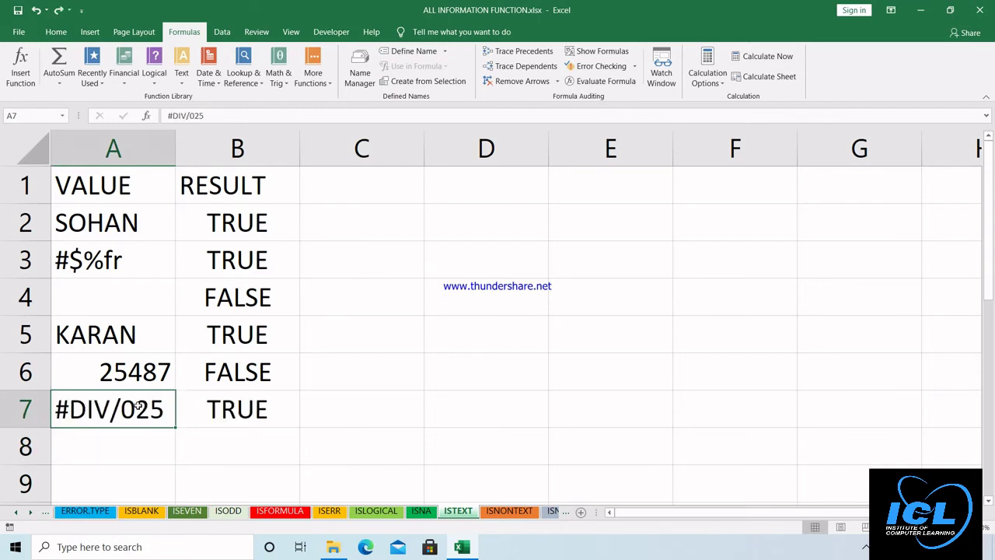
Step: Switch to the ISNONTEXT sheet and clear the existing results in B2:B9
{"action": "left_click", "coordinate": [505, 512]}
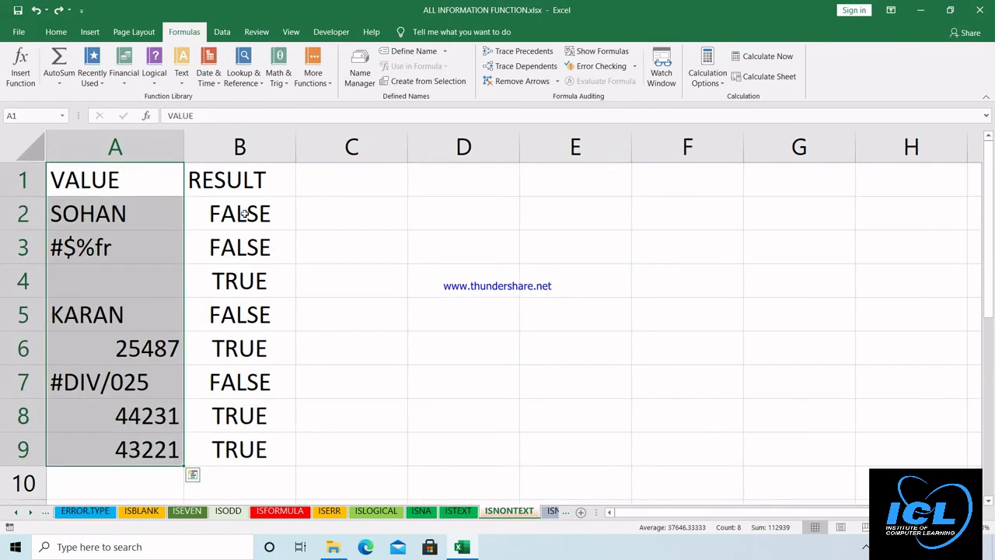
{"action": "left_click_drag", "start_coordinate": [244, 213], "coordinate": [238, 441]}
{"action": "key", "text": "Delete"}
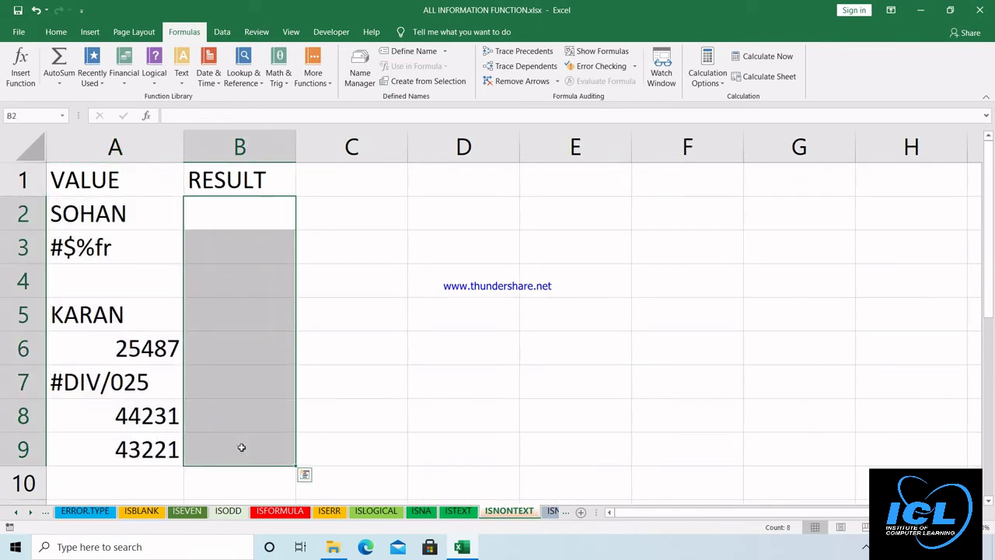
Step: Enter =ISNONTEXT(A2) in B2, fill the formula down through B9, and check A8 and B2
{"action": "left_click", "coordinate": [237, 212]}
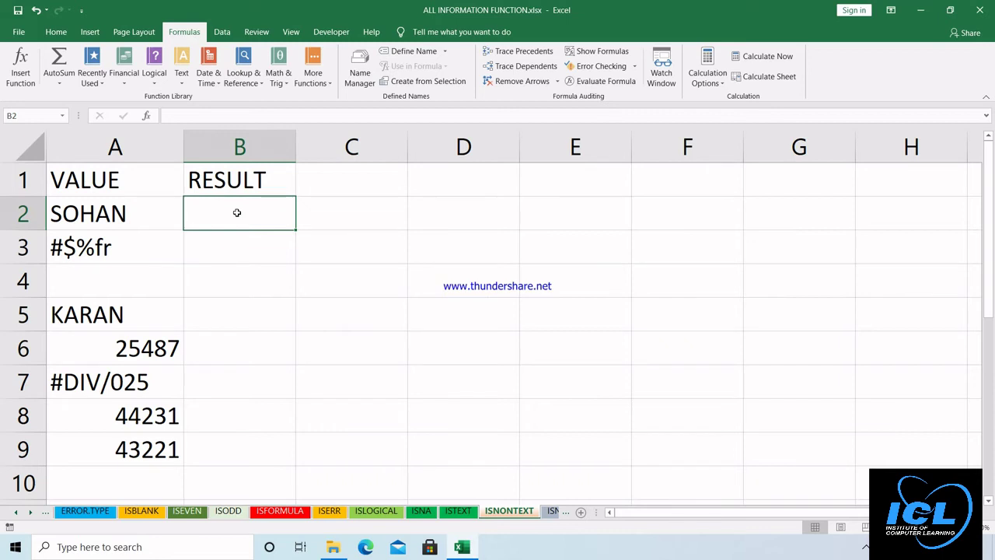
{"action": "type", "text": "="}
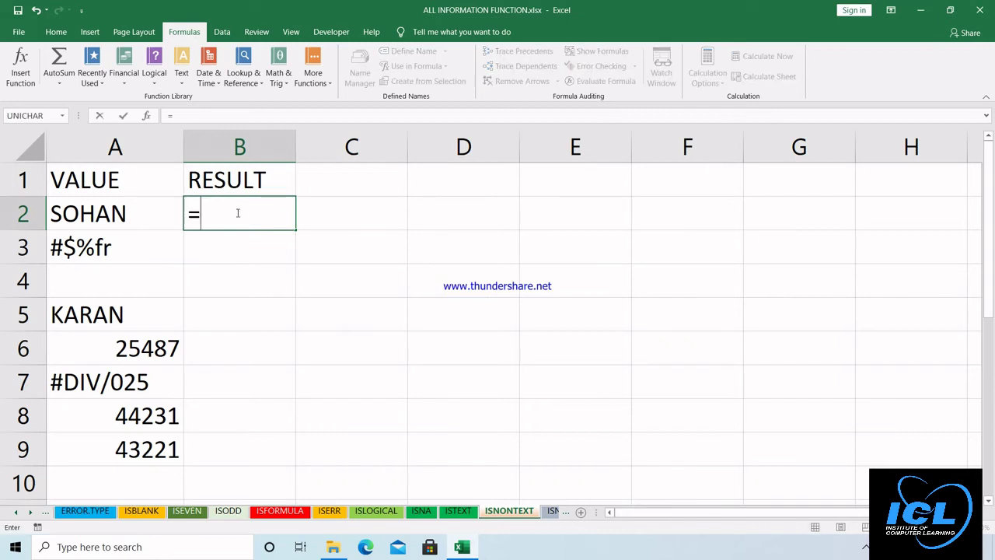
{"action": "type", "text": "ISNON"}
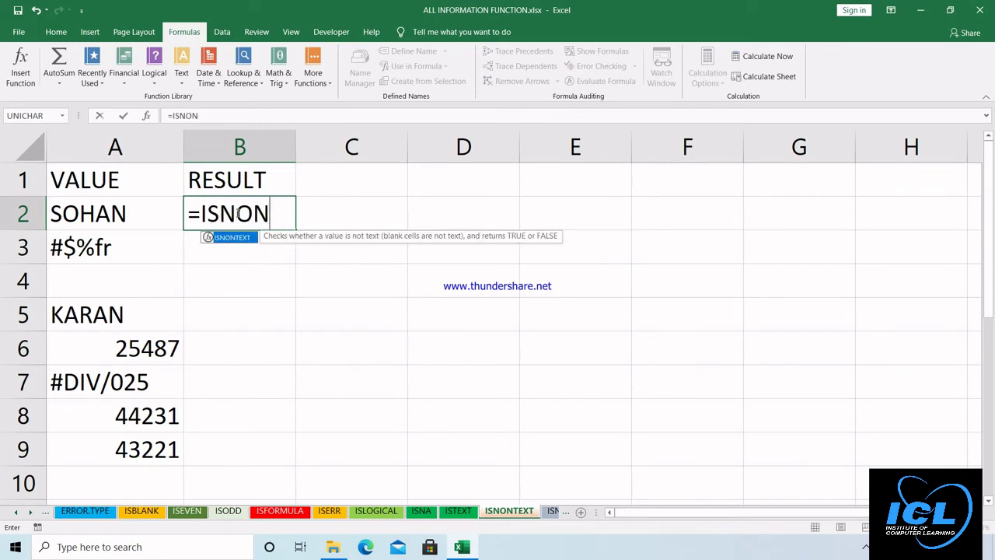
{"action": "key", "text": "Tab"}
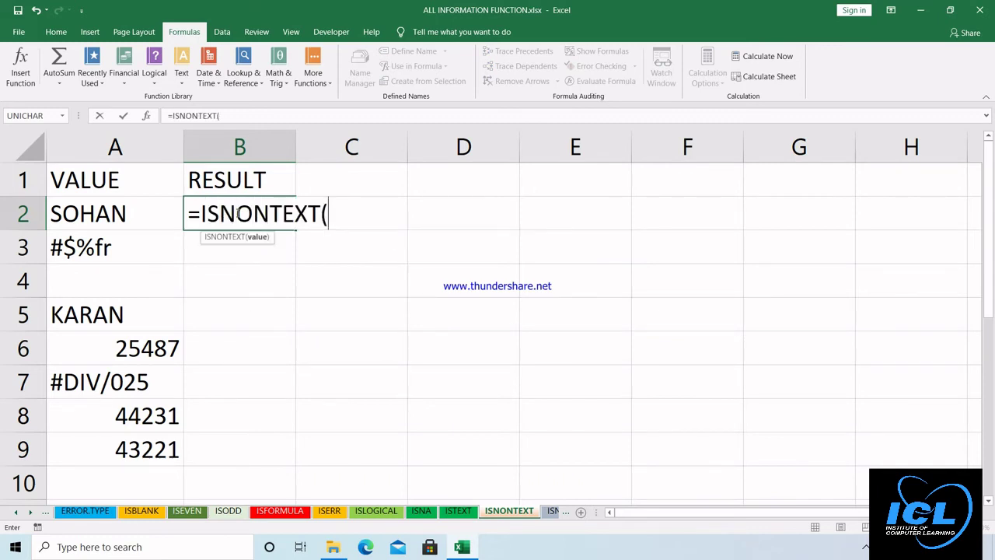
{"action": "left_click", "coordinate": [135, 215]}
{"action": "type", "text": ")"}
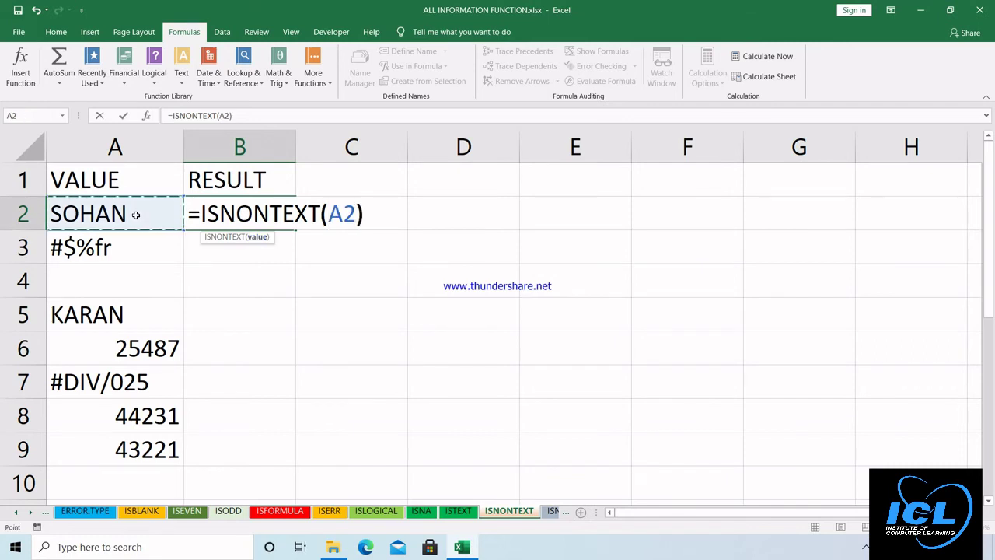
{"action": "key", "text": "Return"}
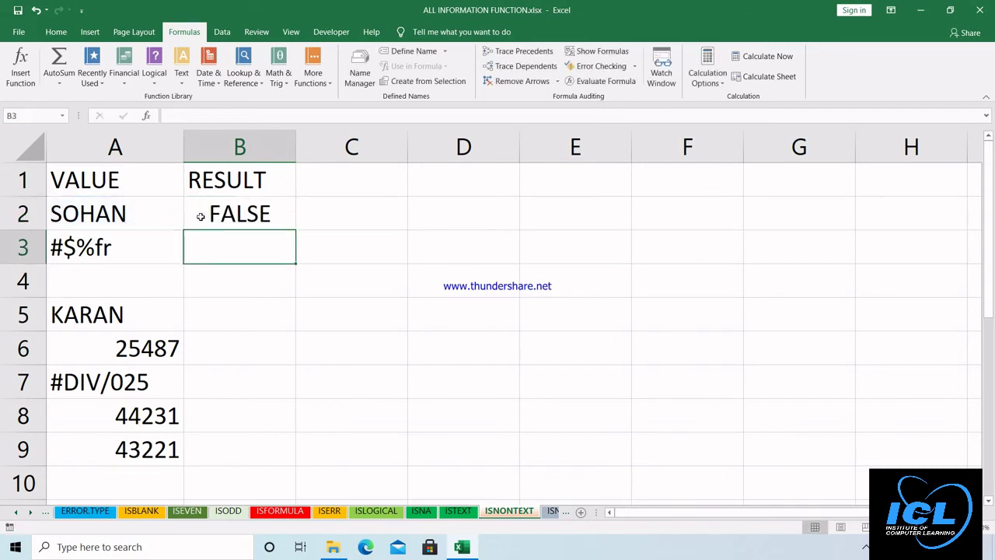
{"action": "left_click", "coordinate": [284, 223]}
{"action": "left_click_drag", "start_coordinate": [295, 230], "coordinate": [278, 453]}
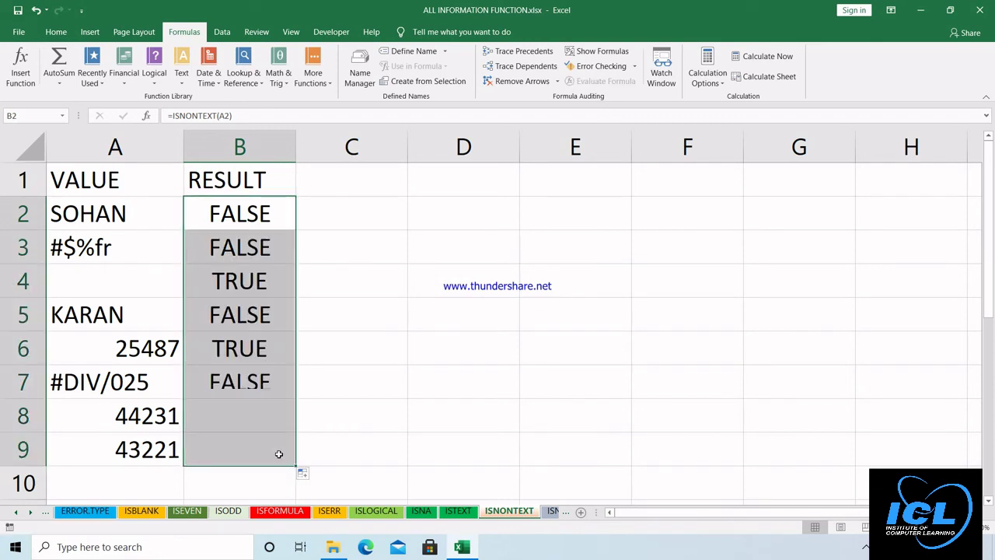
{"action": "left_click", "coordinate": [153, 412]}
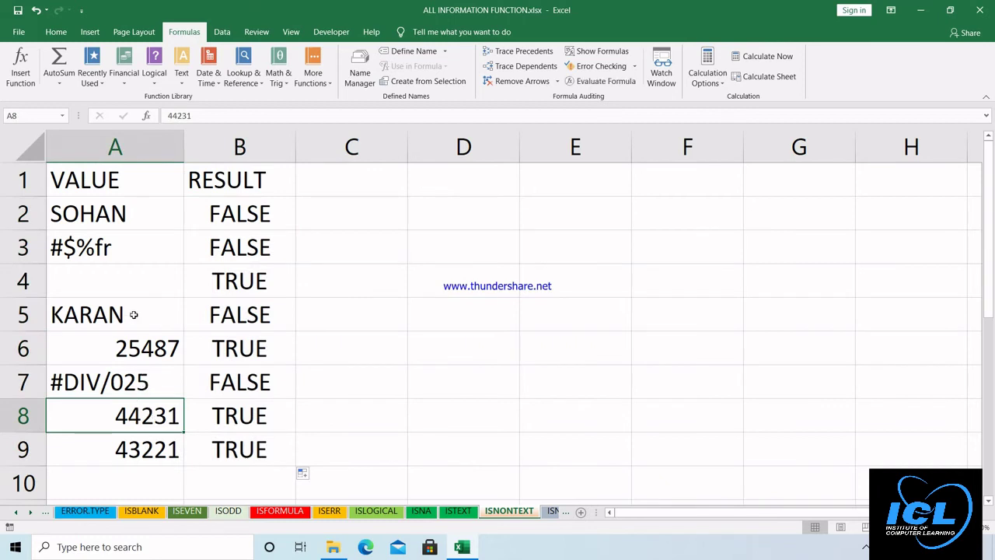
{"action": "left_click", "coordinate": [257, 220]}
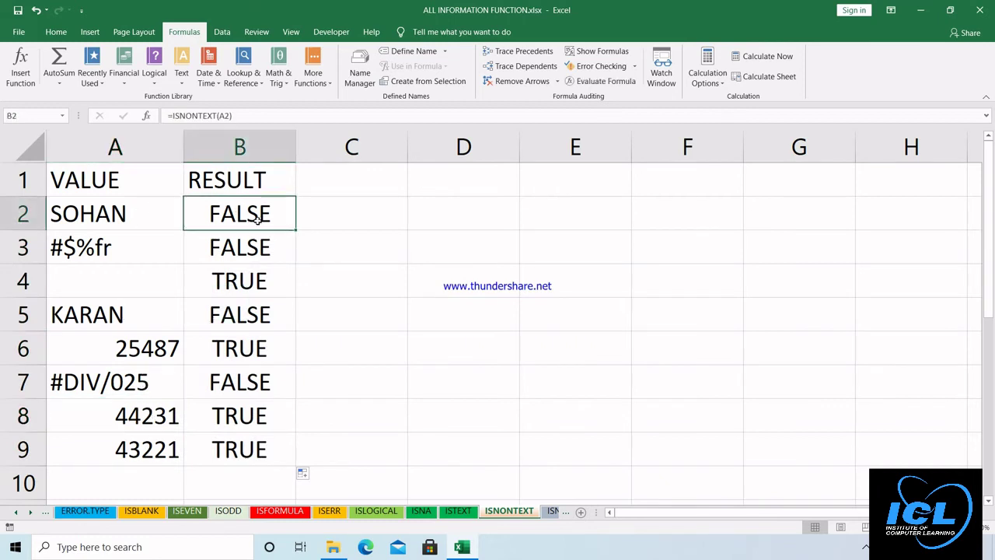
Step: Enter KK in the blank cell A4 to test ISNONTEXT on text, and clear the cell again
{"action": "left_click", "coordinate": [143, 275]}
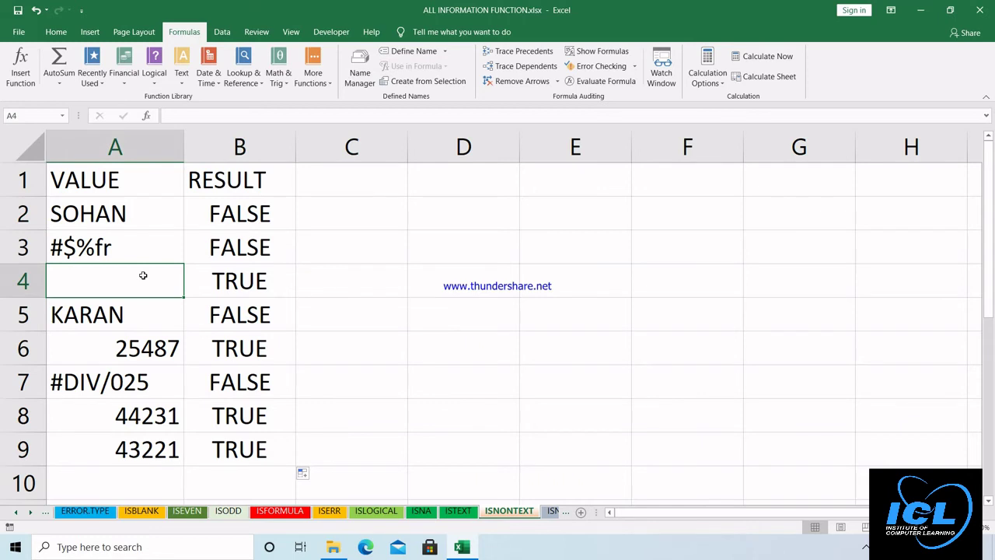
{"action": "type", "text": "KK"}
{"action": "key", "text": "Return"}
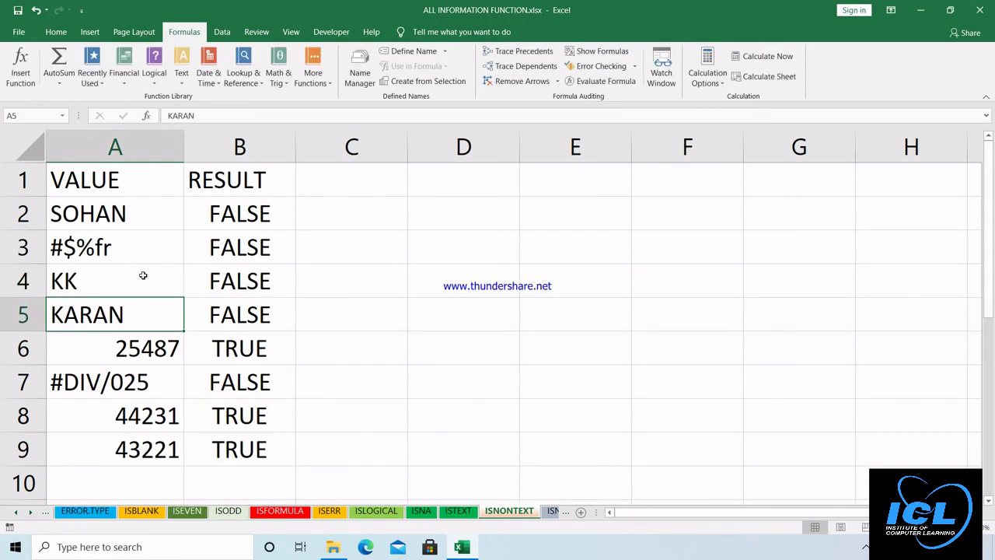
{"action": "left_click", "coordinate": [143, 275]}
{"action": "key", "text": "Delete"}
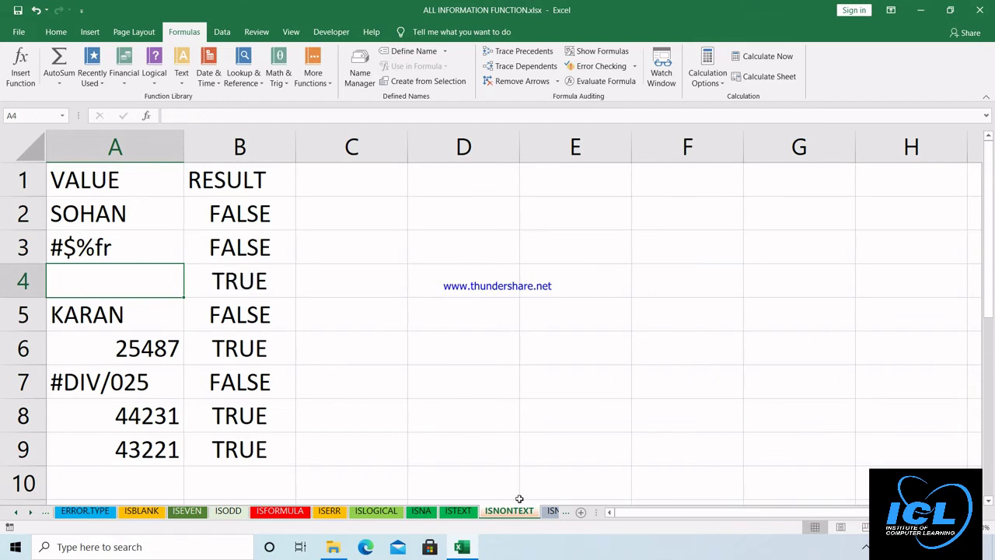
{"action": "left_click", "coordinate": [551, 511]}
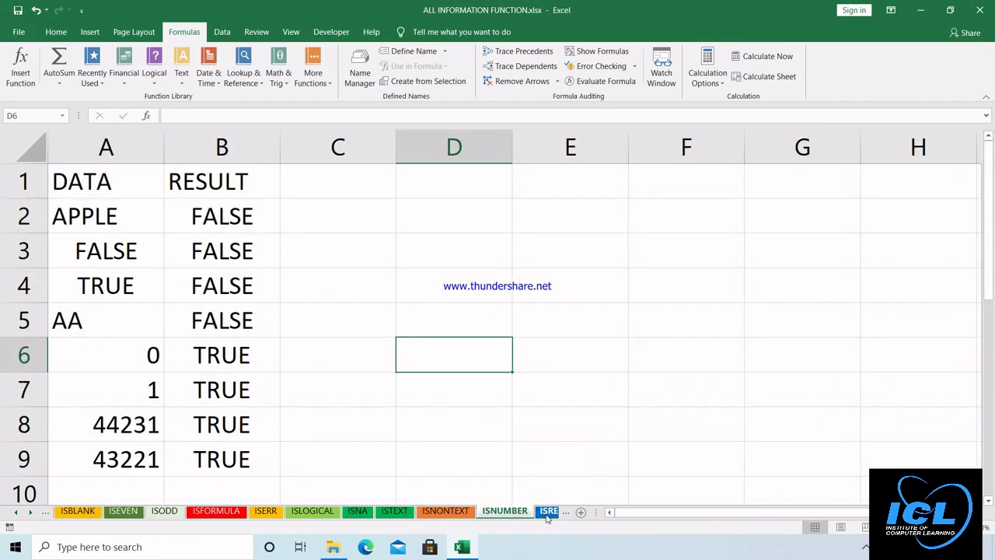
{"action": "left_click", "coordinate": [548, 512]}
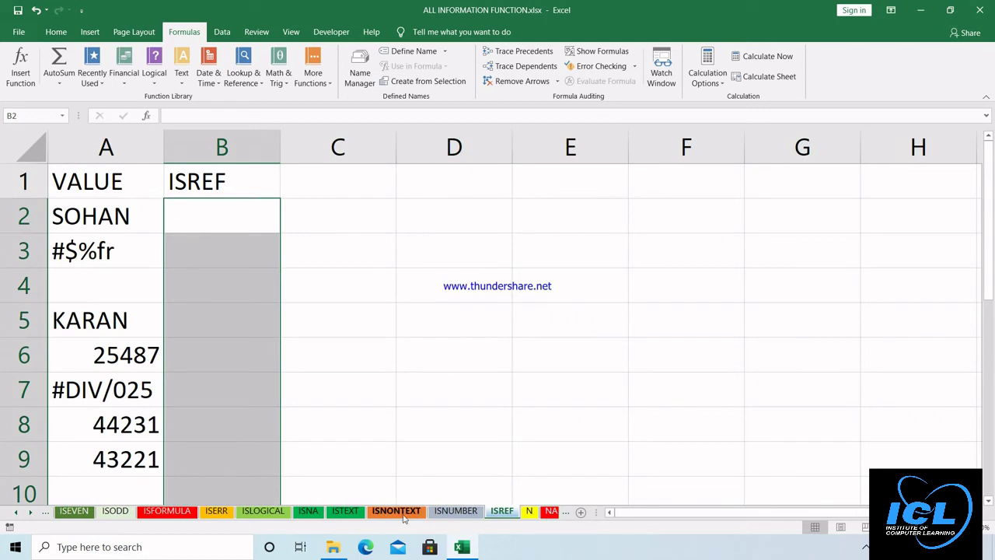
{"action": "left_click", "coordinate": [401, 511]}
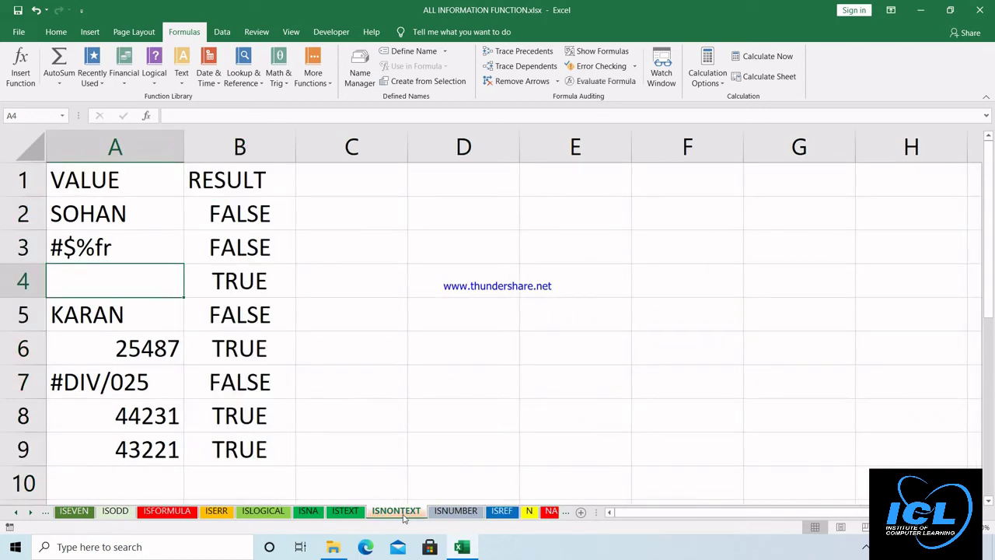
Step: Switch to the ISNUMBER sheet and clear the existing results in B2:B9
{"action": "left_click", "coordinate": [446, 512]}
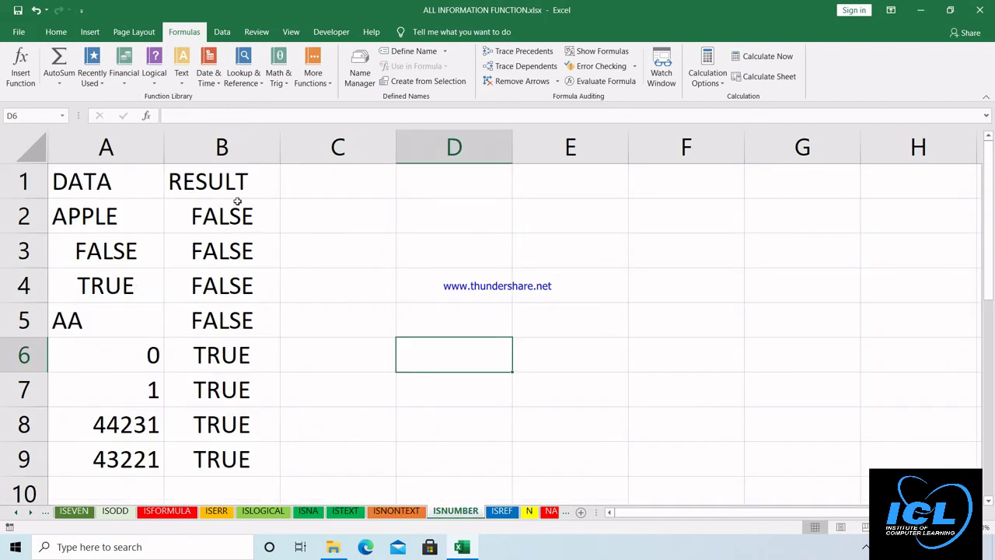
{"action": "left_click_drag", "start_coordinate": [235, 214], "coordinate": [235, 459]}
{"action": "key", "text": "Delete"}
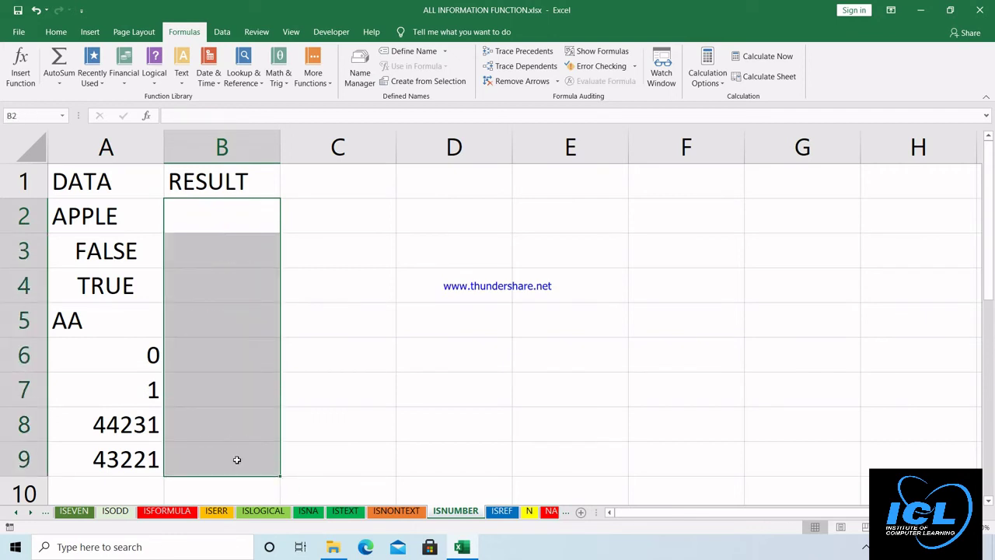
Step: Enter =ISNUMBER(A2) in B2 and fill the formula down through B9
{"action": "left_click", "coordinate": [233, 218]}
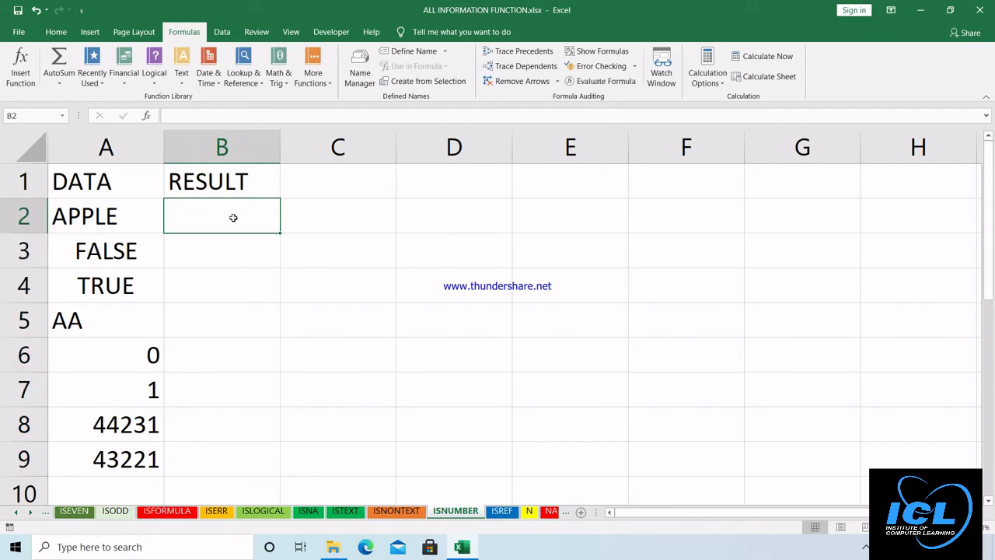
{"action": "type", "text": "=ISNUM"}
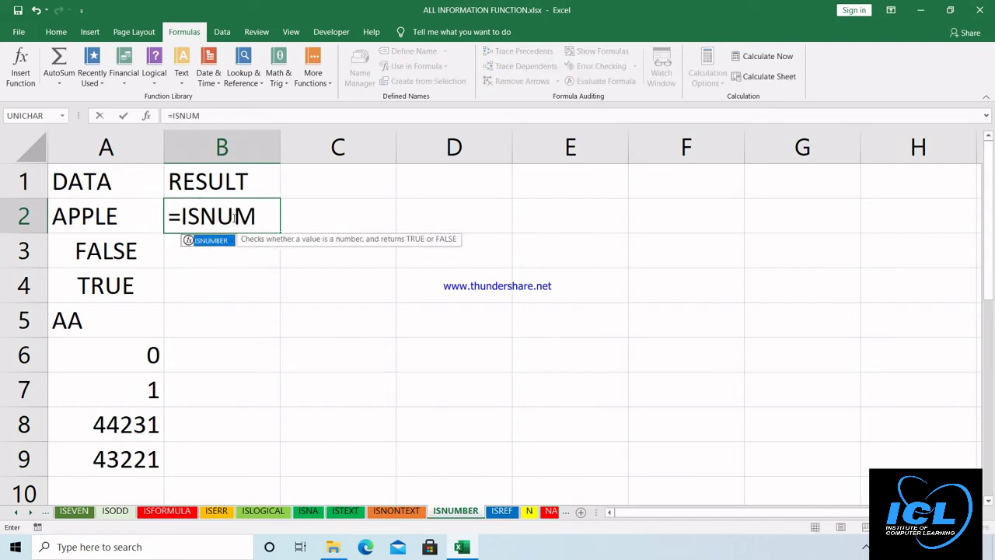
{"action": "key", "text": "Tab"}
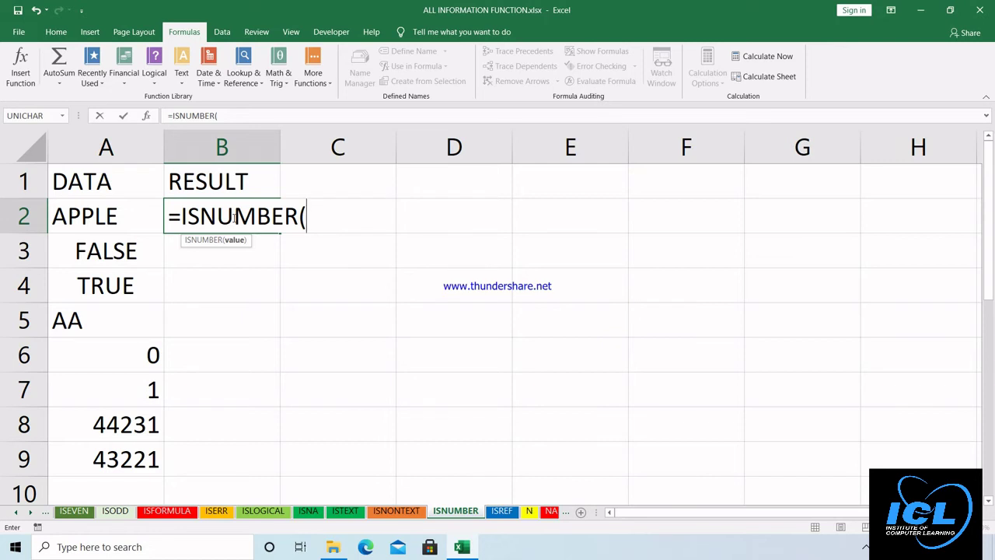
{"action": "left_click", "coordinate": [122, 214]}
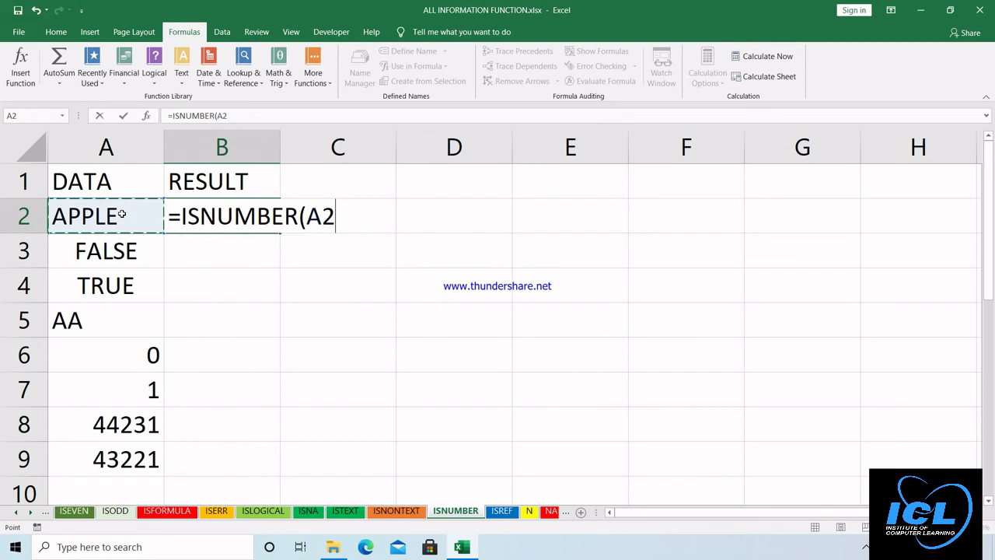
{"action": "key", "text": "Return"}
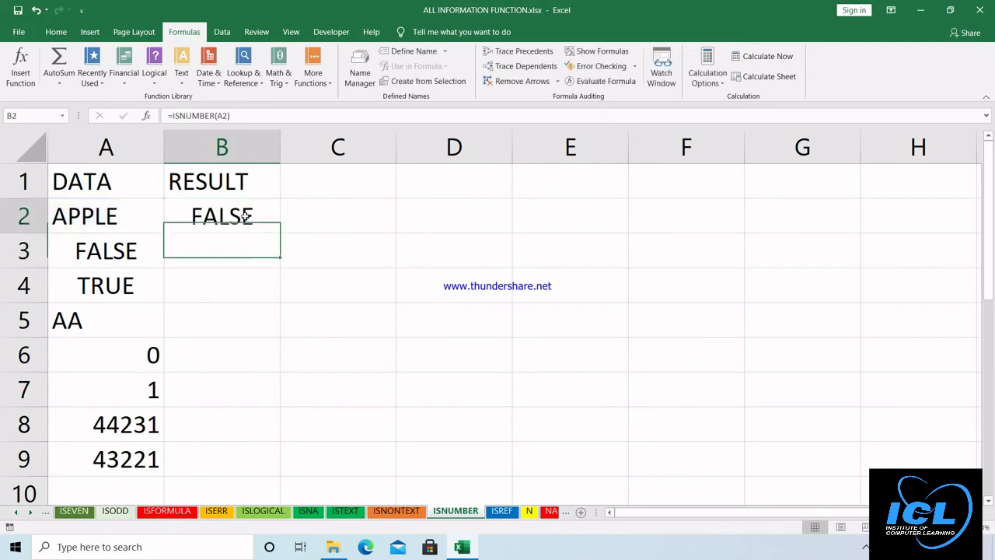
{"action": "left_click", "coordinate": [245, 217]}
{"action": "left_click_drag", "start_coordinate": [281, 231], "coordinate": [258, 468]}
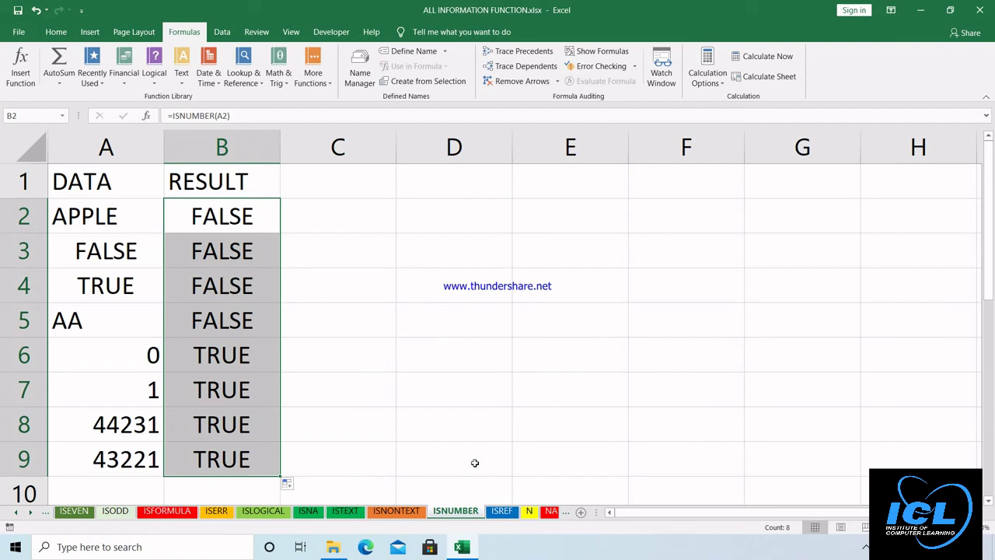
Step: Switch to the ISREF sheet and select cell B2
{"action": "left_click", "coordinate": [501, 512]}
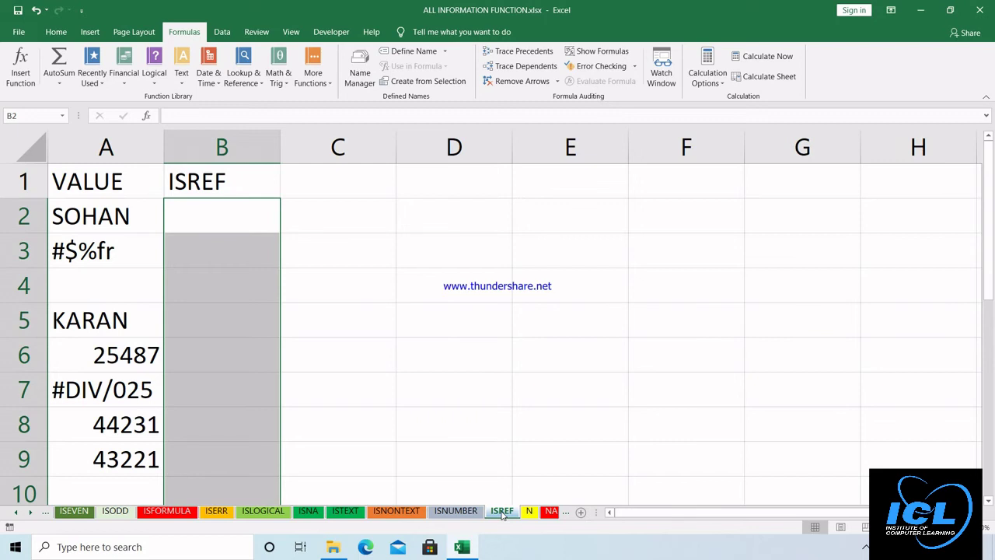
{"action": "left_click", "coordinate": [226, 214]}
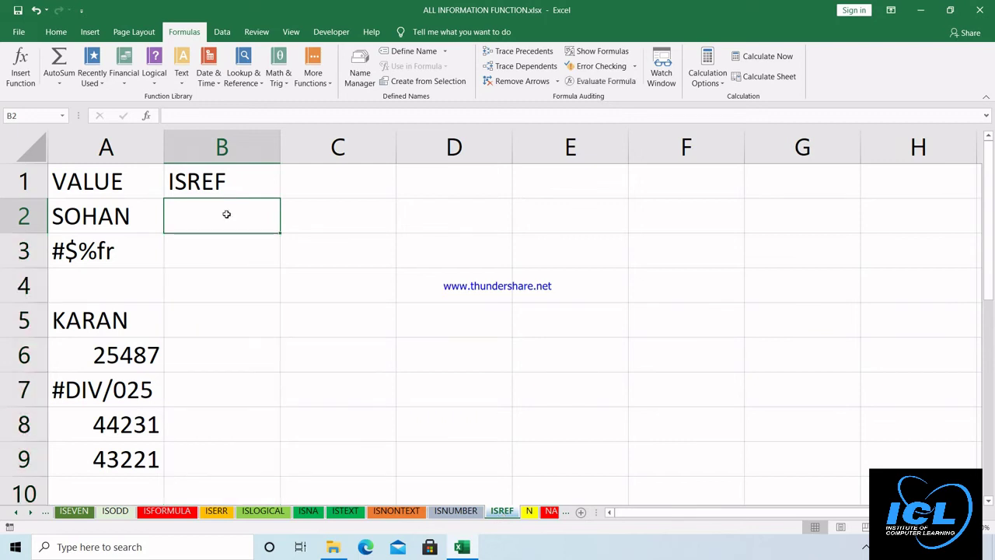
{"action": "type", "text": "="}
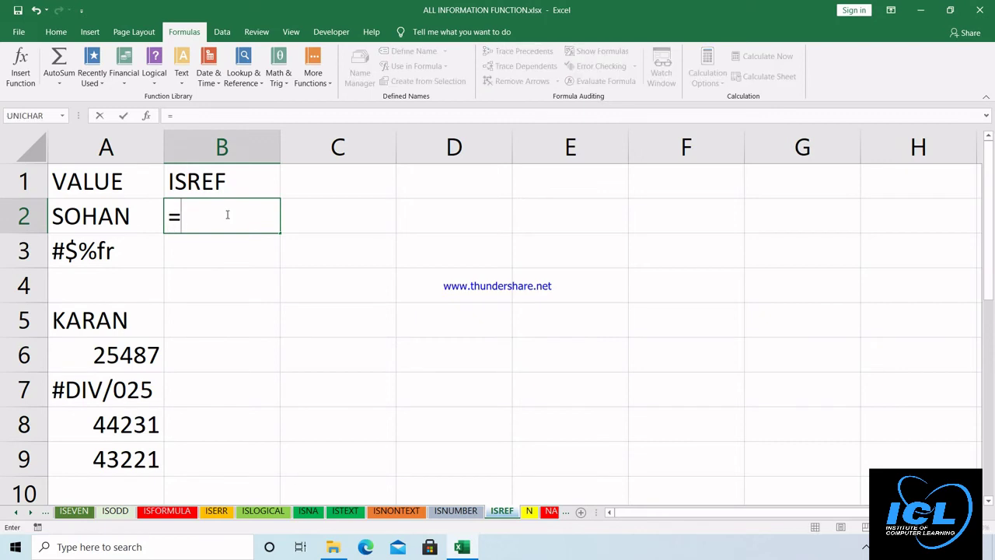
{"action": "type", "text": "S"}
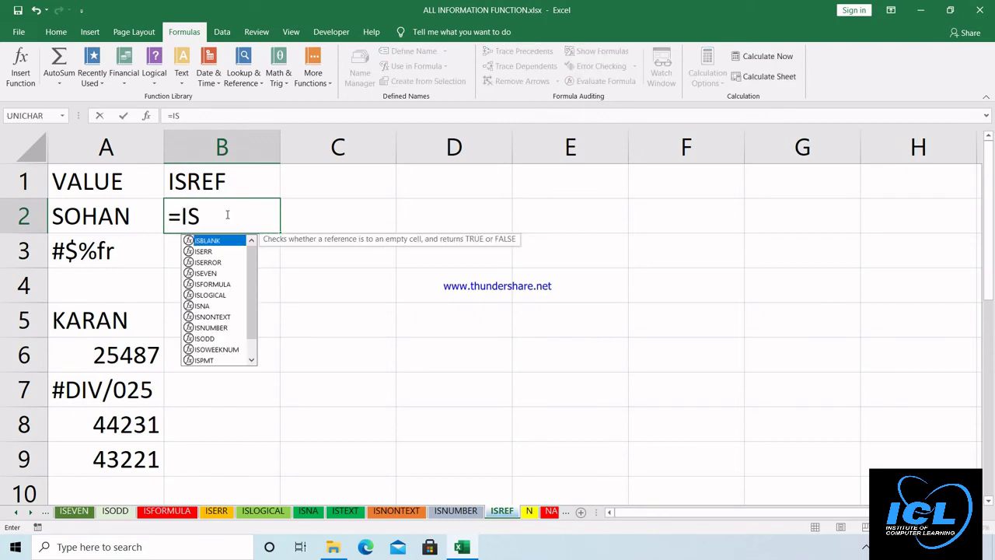
{"action": "type", "text": "REF"}
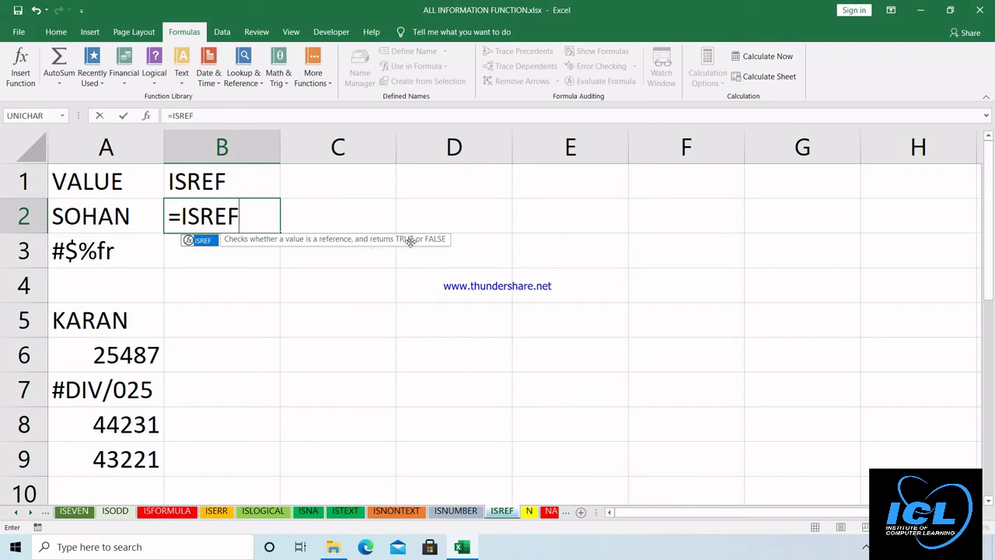
{"action": "left_click", "coordinate": [113, 218]}
Step: Enter =ISREF(A2) in B2 and fill the formula down through B9
{"action": "left_click", "coordinate": [199, 220]}
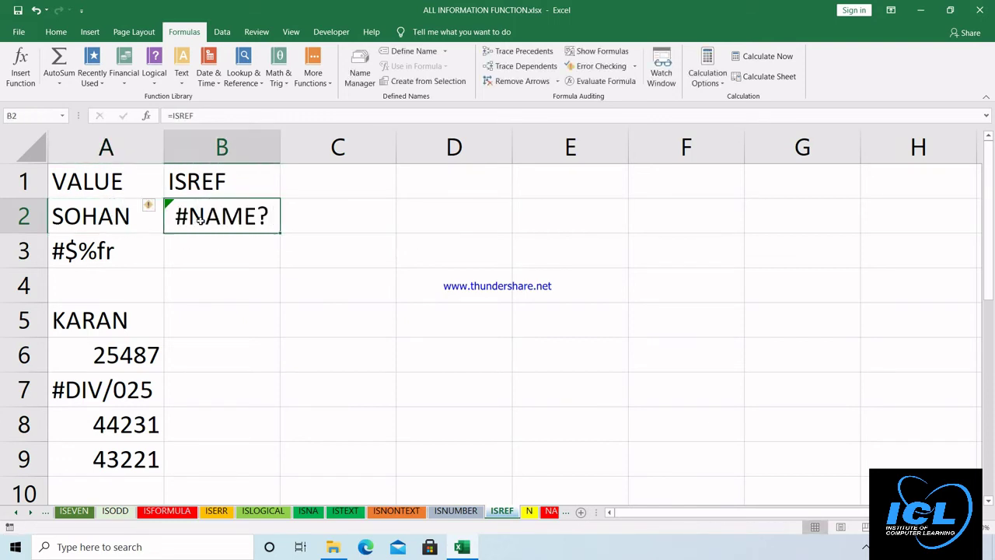
{"action": "type", "text": "=IS"}
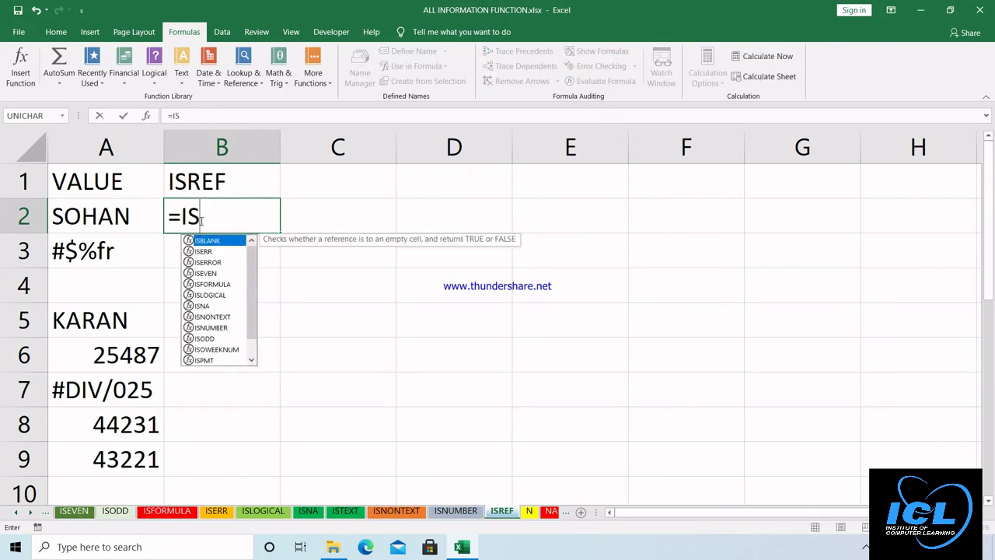
{"action": "type", "text": "REF("}
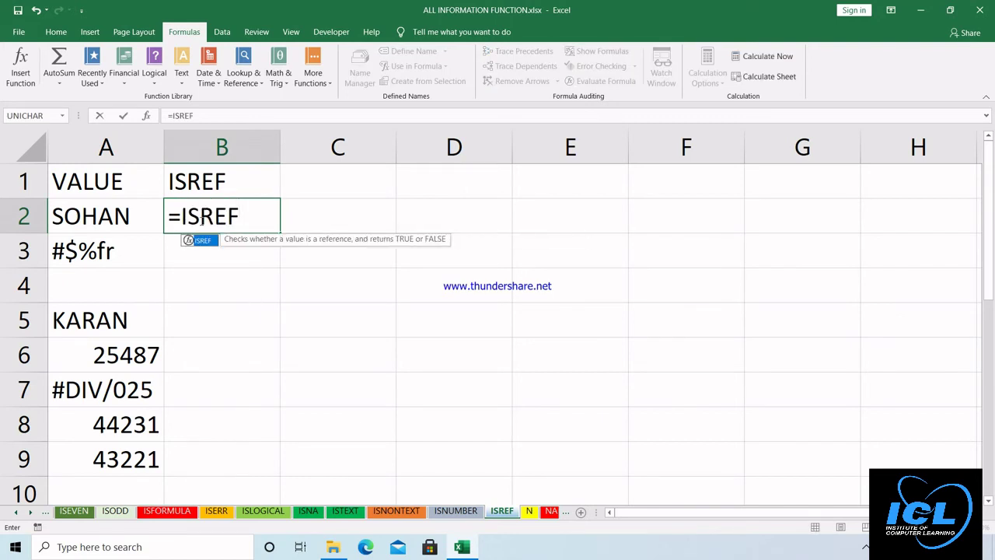
{"action": "left_click", "coordinate": [124, 214]}
{"action": "type", "text": ")"}
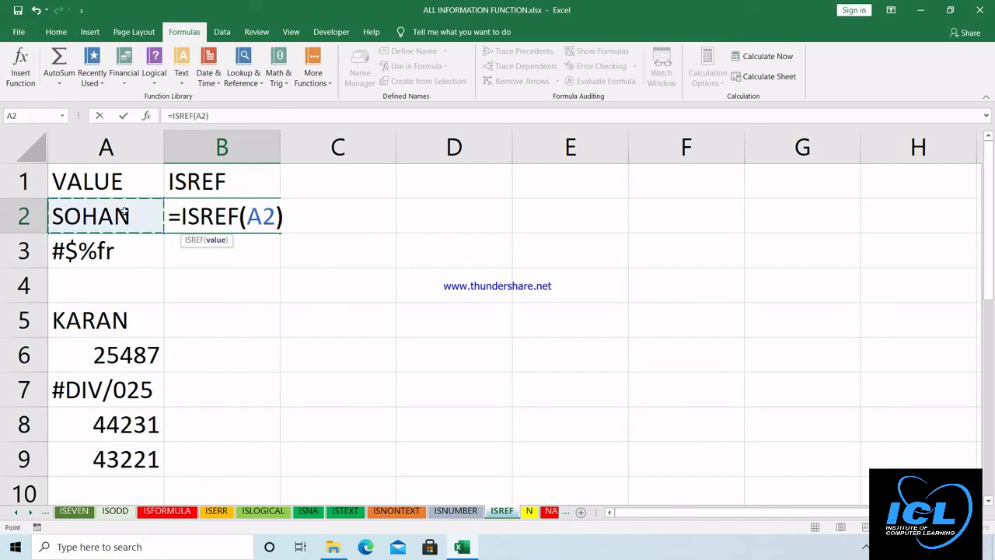
{"action": "key", "text": "Return"}
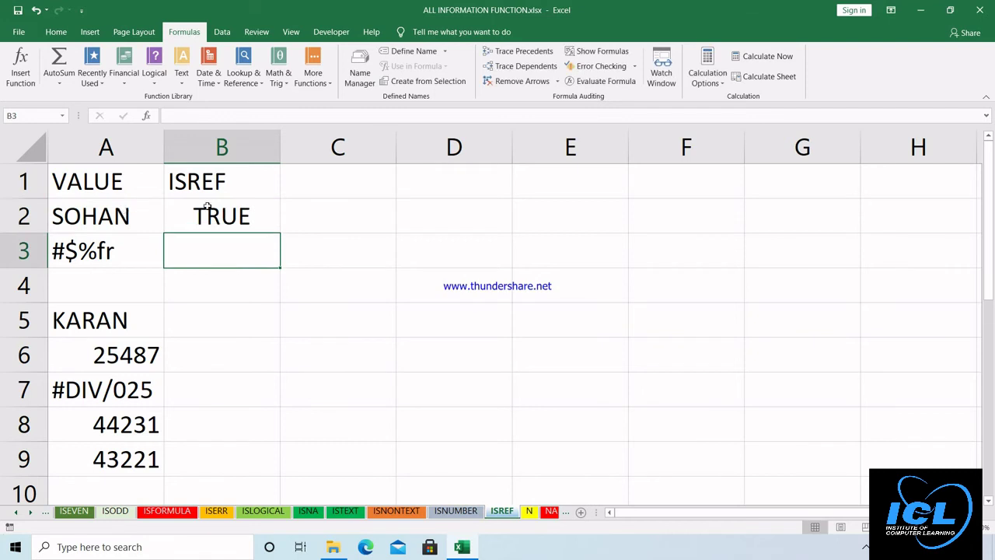
{"action": "left_click", "coordinate": [256, 217]}
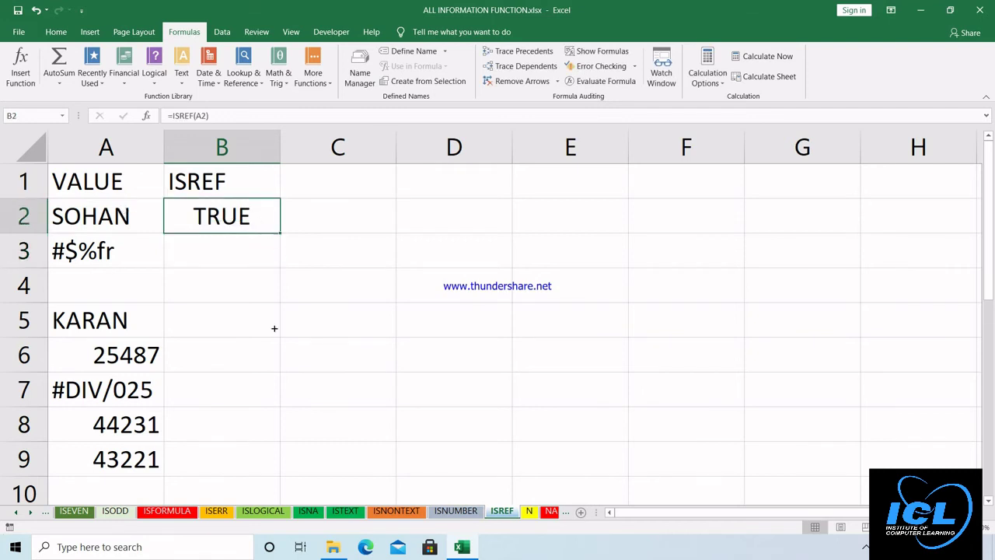
{"action": "left_click_drag", "start_coordinate": [274, 328], "coordinate": [264, 471]}
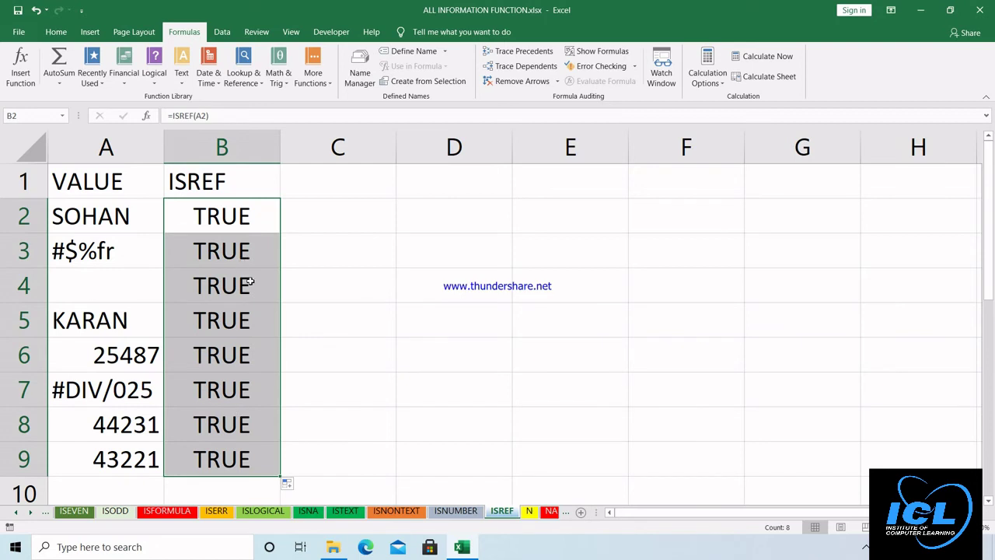
Step: Try to change the formula in B2 to =ISREF() without an argument
{"action": "left_click", "coordinate": [234, 223]}
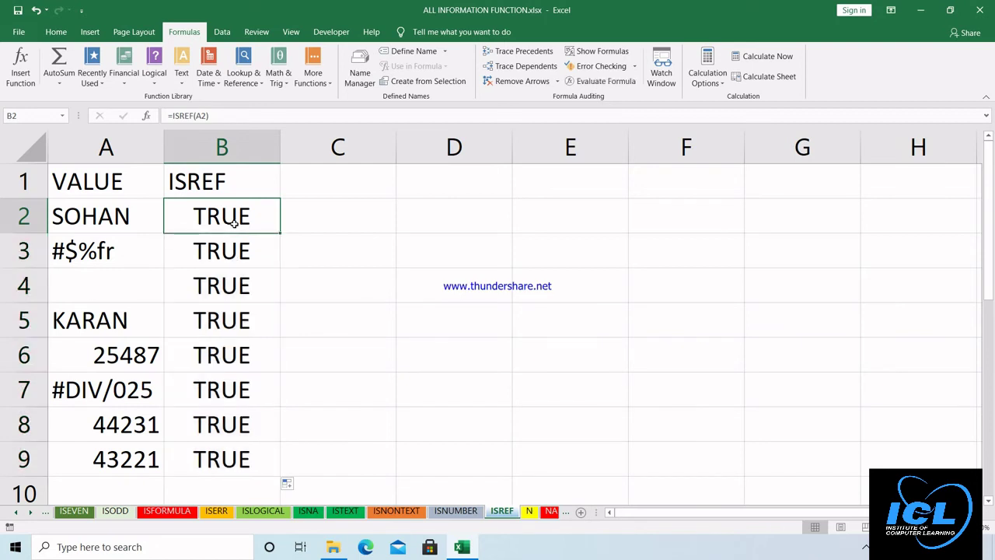
{"action": "double_click", "coordinate": [234, 223]}
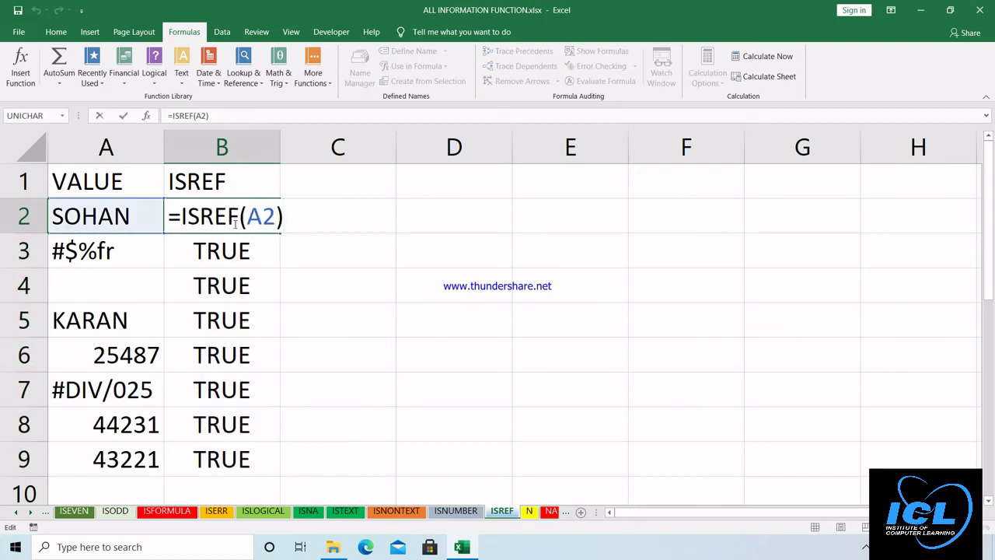
{"action": "key", "text": "BackSpace"}
{"action": "key", "text": "BackSpace"}
{"action": "key", "text": "BackSpace"}
{"action": "type", "text": ")"}
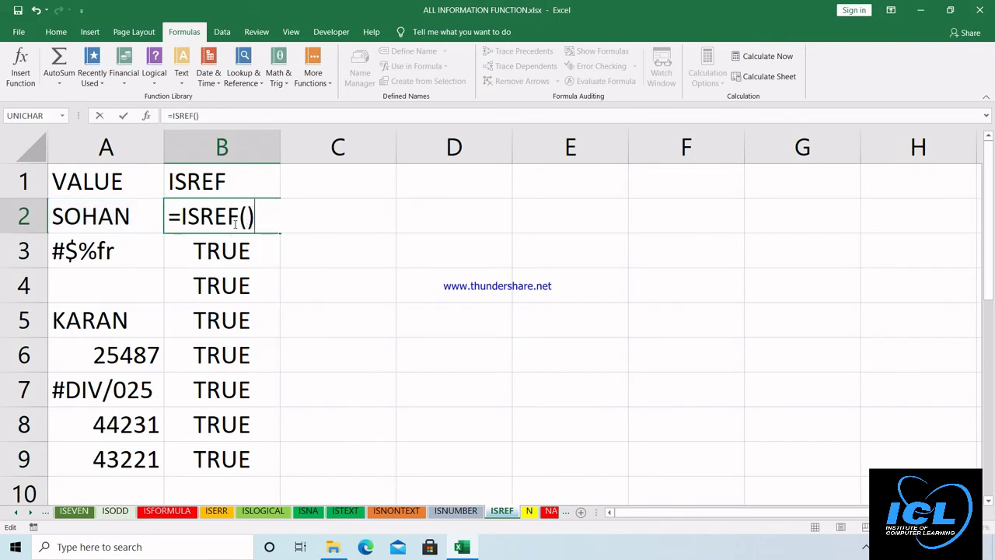
{"action": "key", "text": "Return"}
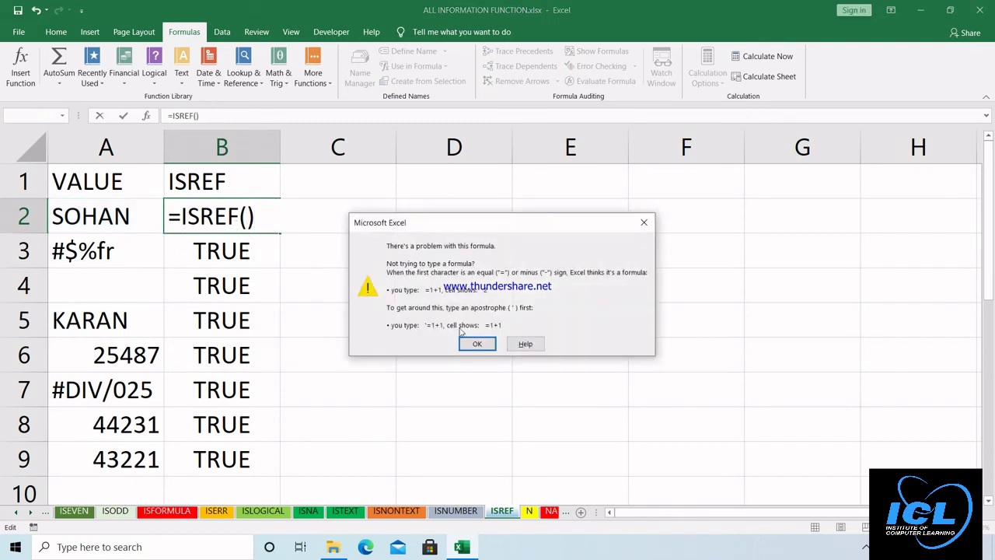
{"action": "left_click", "coordinate": [470, 343]}
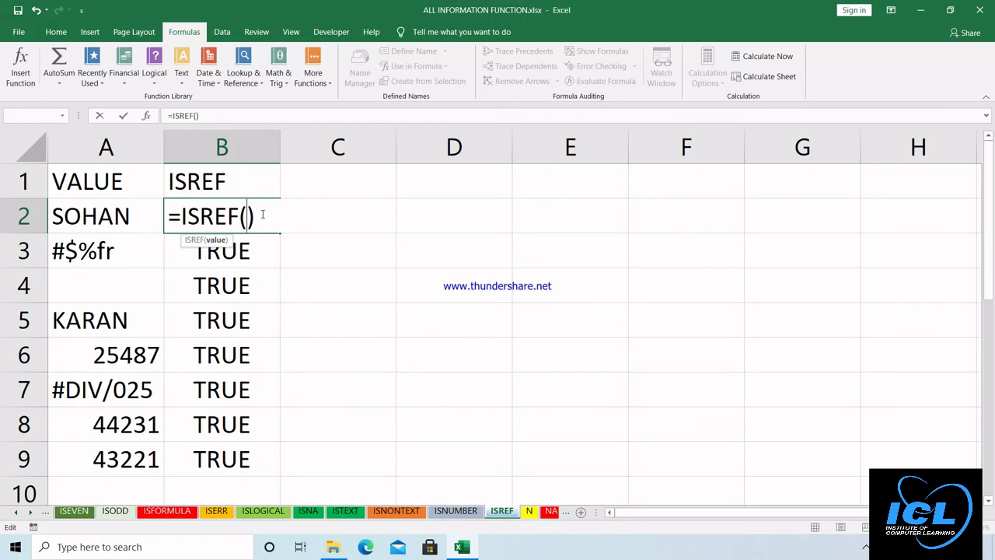
Step: Restore the A2 reference in B2 so the formula reads =ISREF(A2)
{"action": "key", "text": "Right"}
{"action": "key", "text": "BackSpace"}
{"action": "key", "text": "BackSpace"}
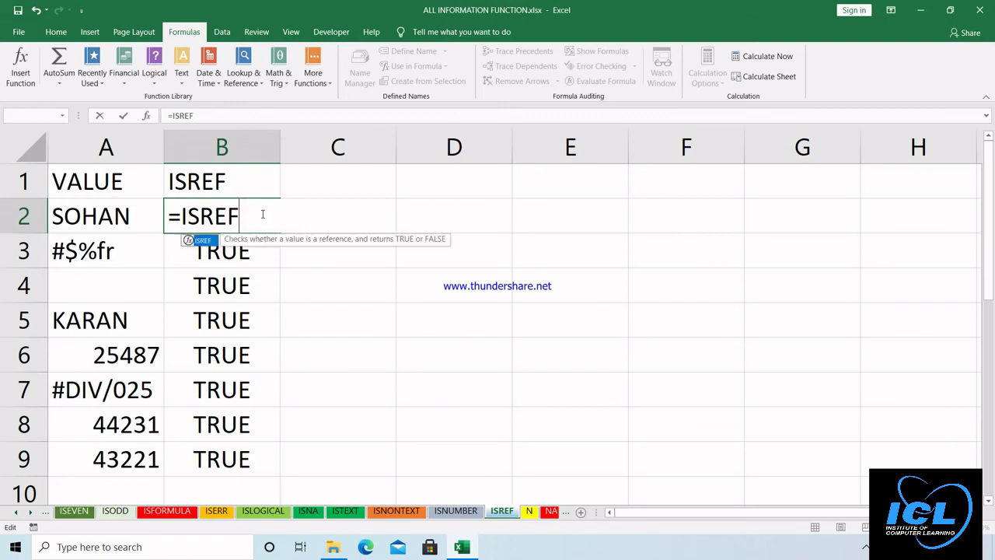
{"action": "type", "text": "("}
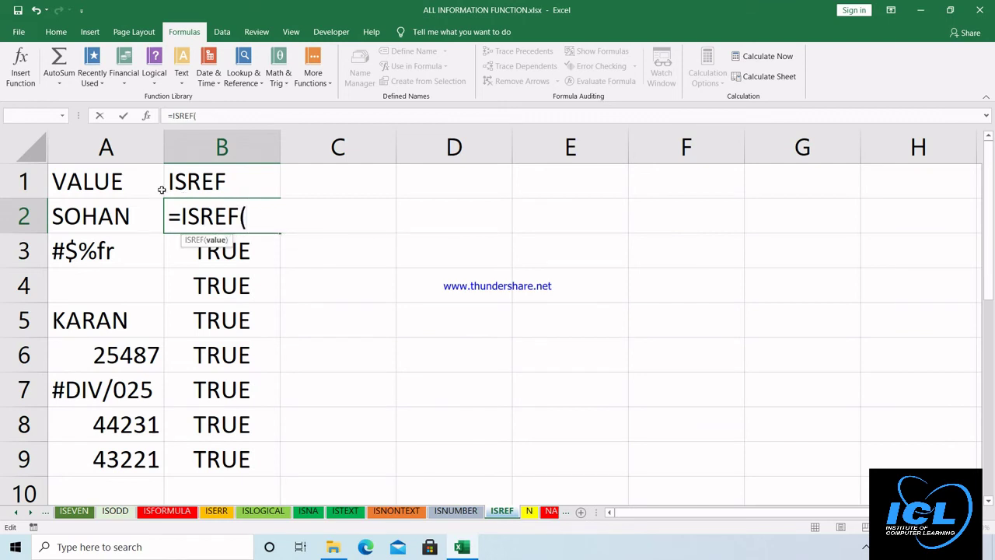
{"action": "left_click", "coordinate": [122, 216]}
{"action": "type", "text": ")"}
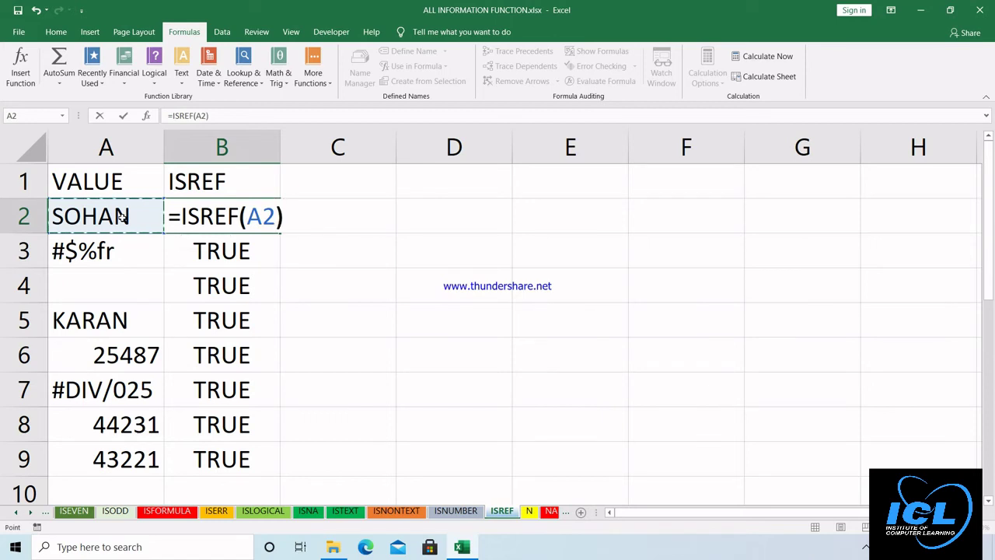
{"action": "key", "text": "Return"}
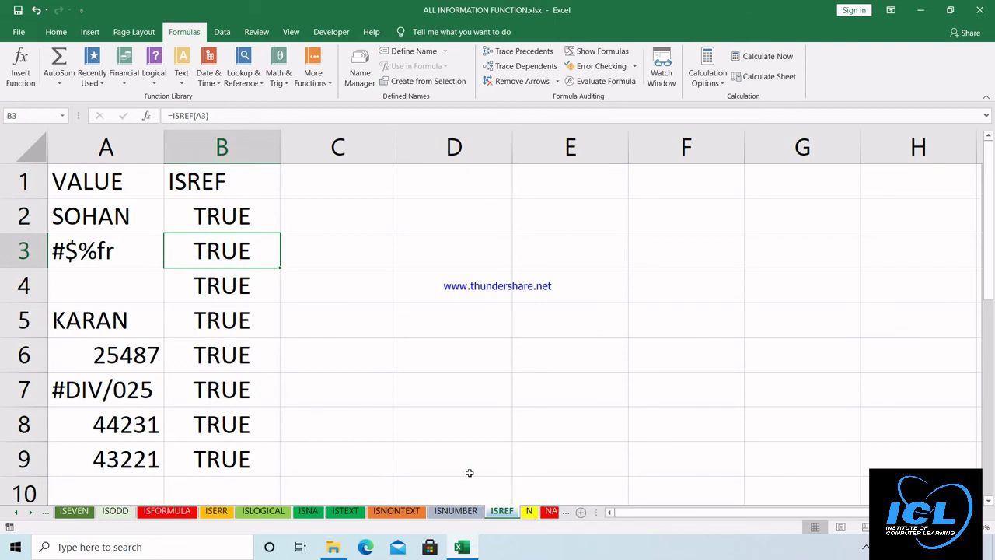
Step: Switch to the N sheet and enter =N(A2) in B2 of the RESULT(N) column
{"action": "left_click", "coordinate": [530, 512]}
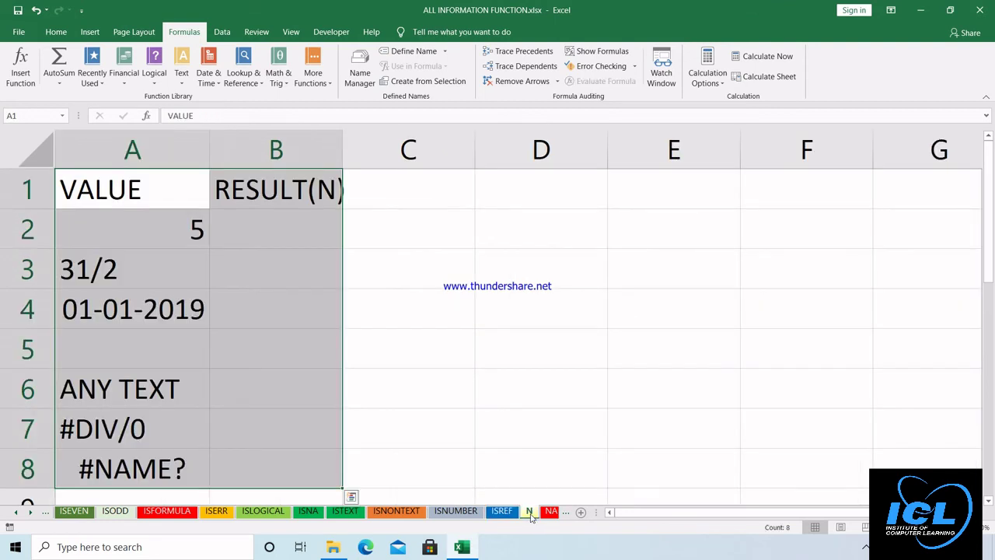
{"action": "left_click", "coordinate": [295, 224]}
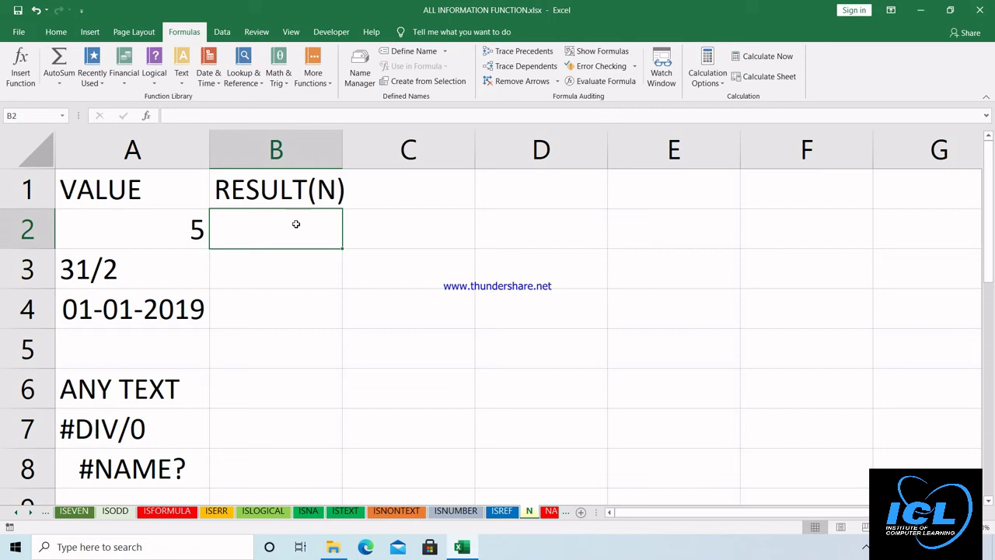
{"action": "type", "text": "="}
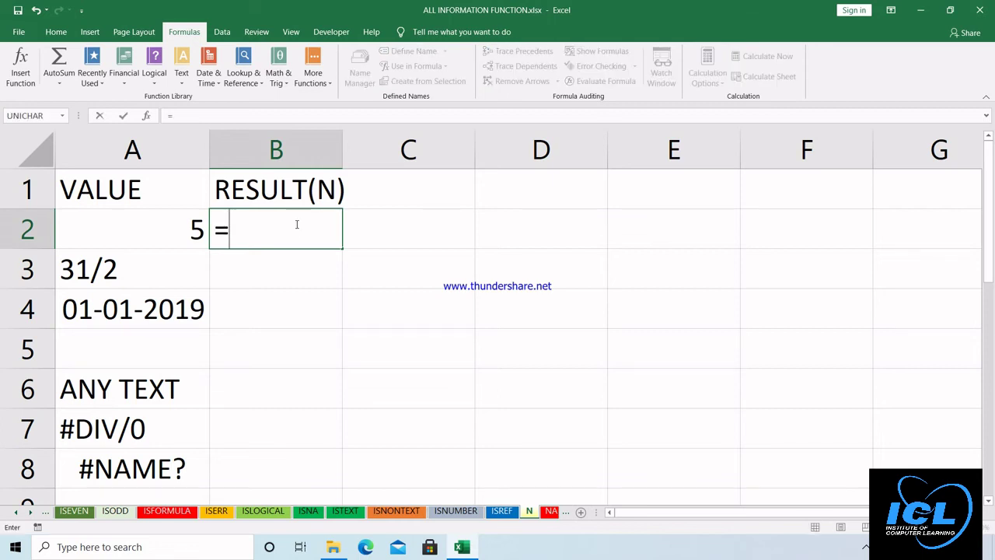
{"action": "type", "text": "N"}
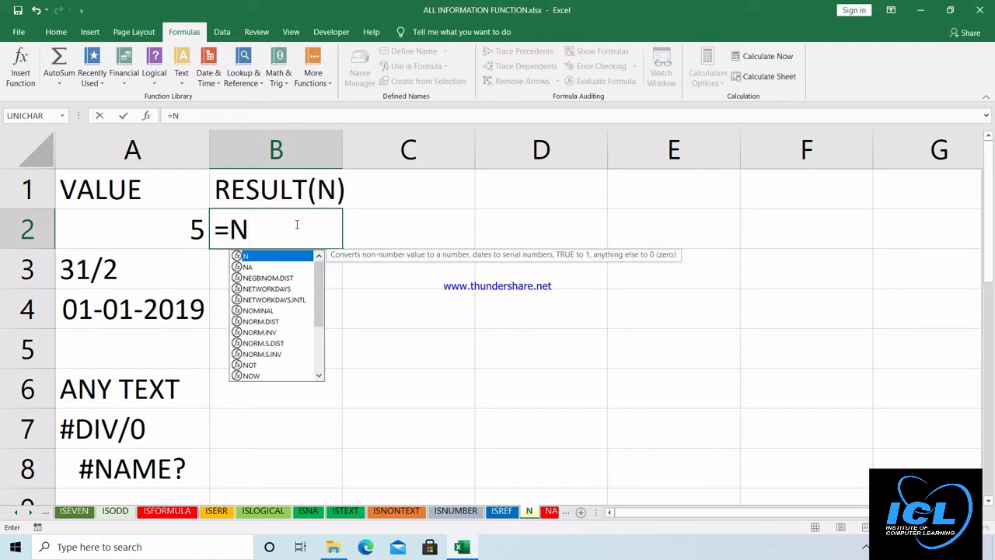
{"action": "type", "text": "("}
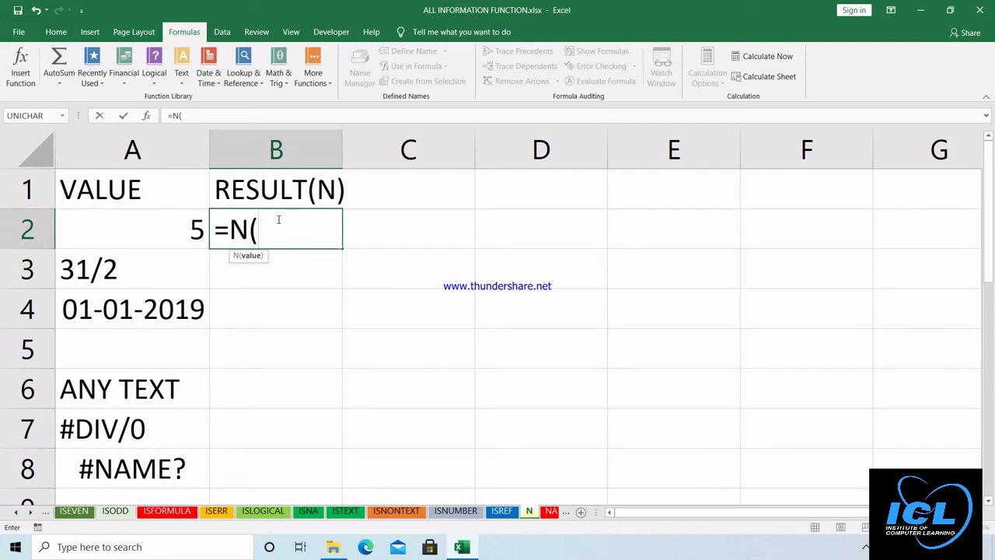
{"action": "left_click", "coordinate": [130, 228]}
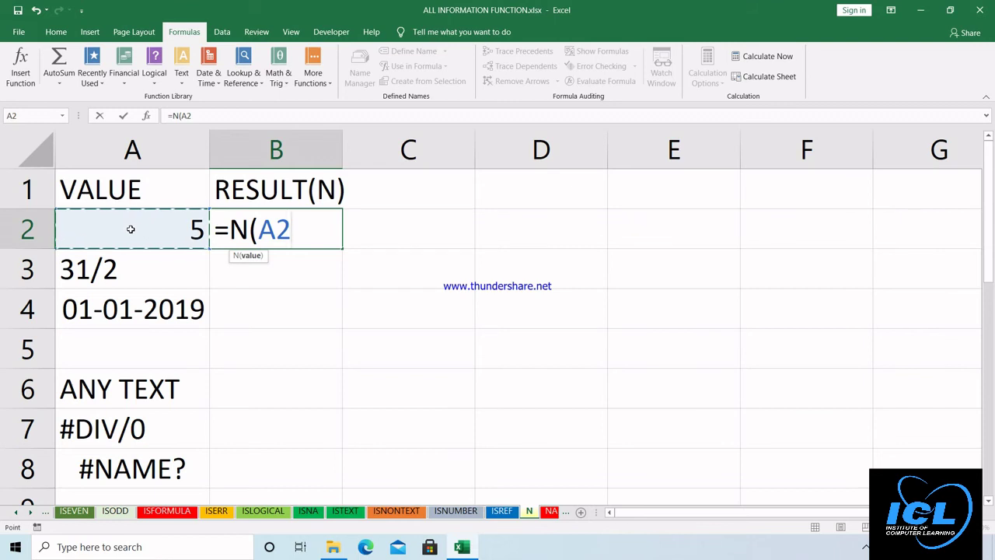
{"action": "type", "text": ")"}
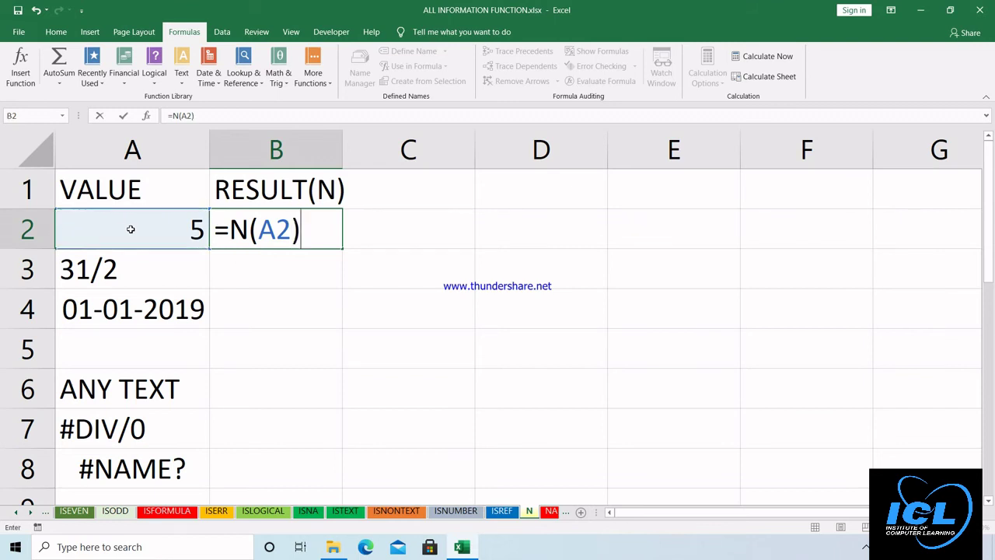
{"action": "key", "text": "Return"}
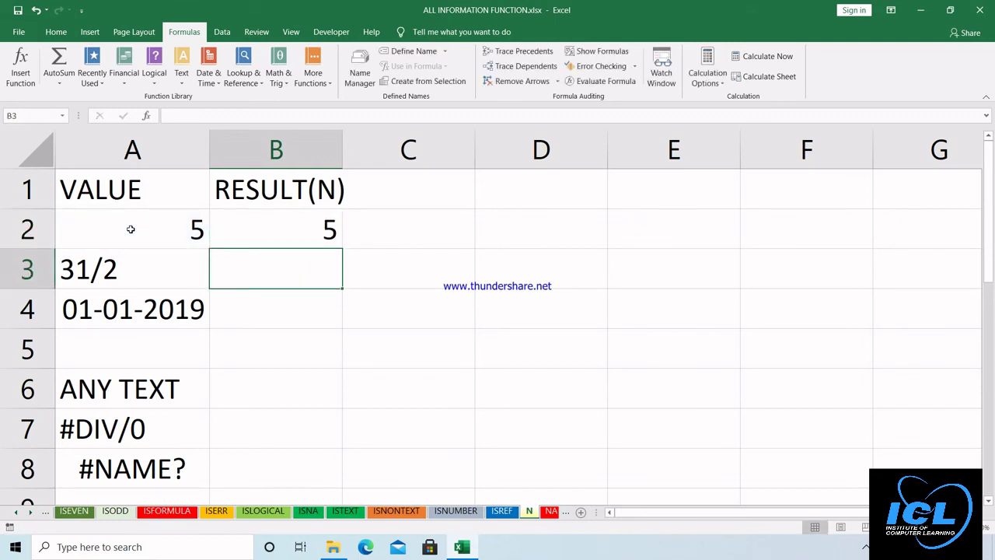
Step: Fill the N formula from B2 down through B8 and check the formula in B8
{"action": "left_click", "coordinate": [268, 236]}
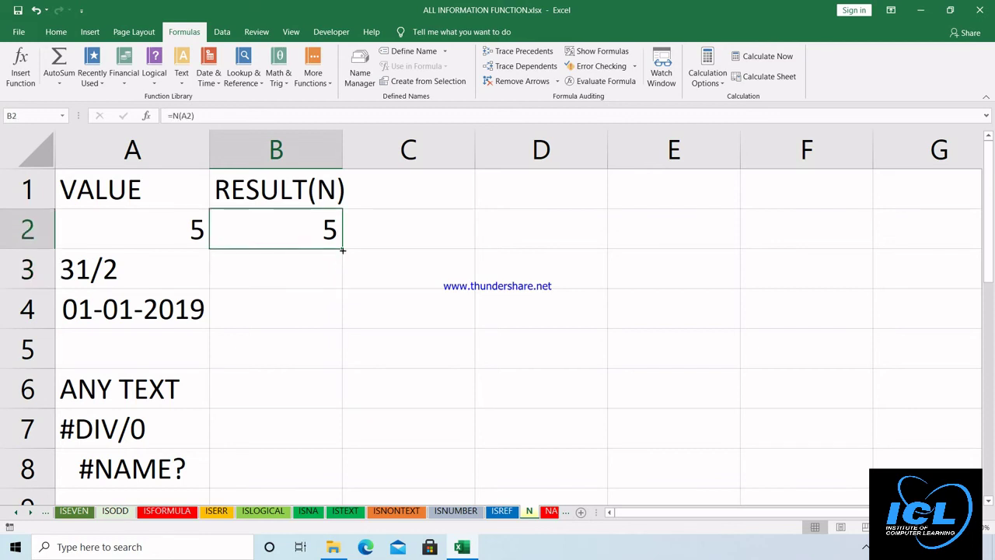
{"action": "left_click_drag", "start_coordinate": [342, 249], "coordinate": [335, 470]}
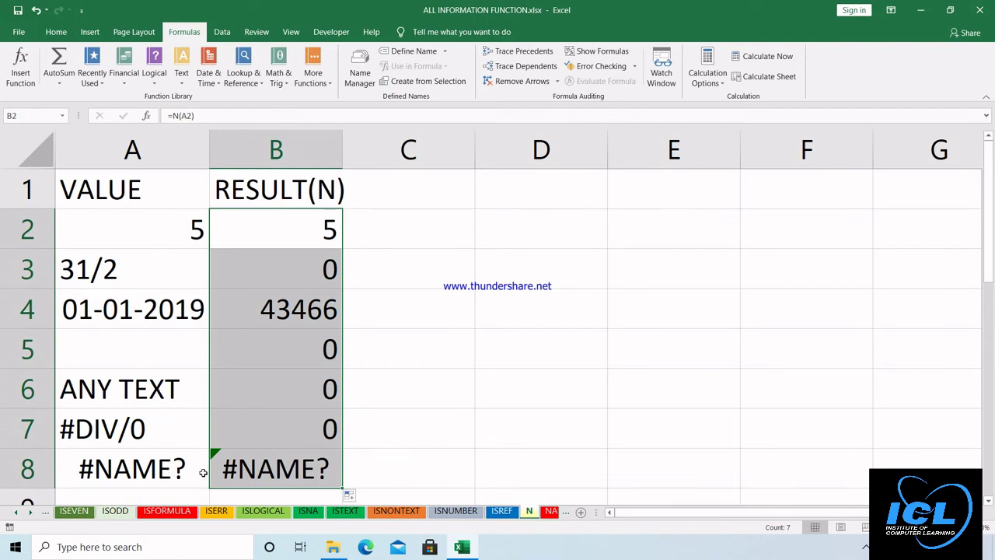
{"action": "left_click", "coordinate": [248, 473]}
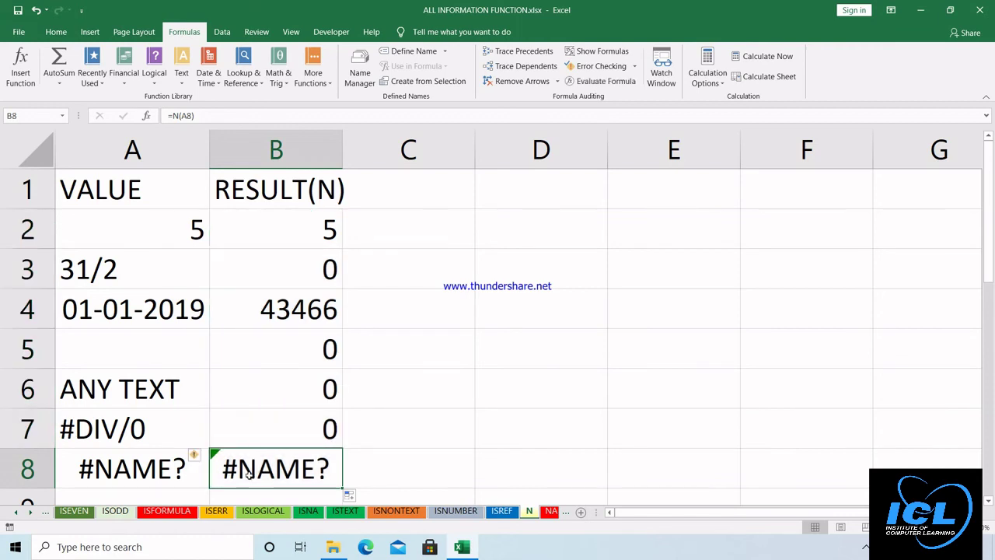
Step: Replace the 31/2 entry in A3 with the formula =31-2*5 and check the N formula in B3
{"action": "left_click", "coordinate": [144, 266]}
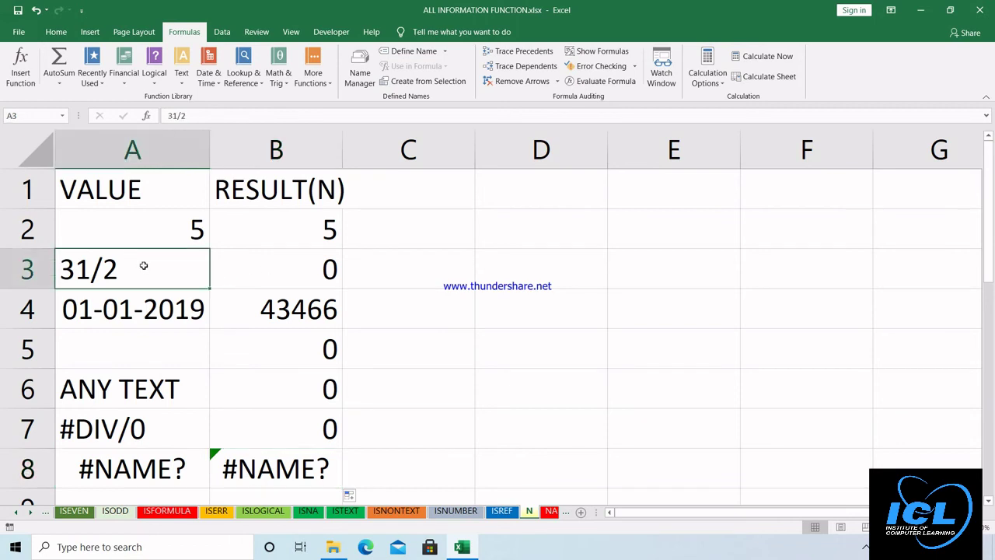
{"action": "type", "text": "=31"}
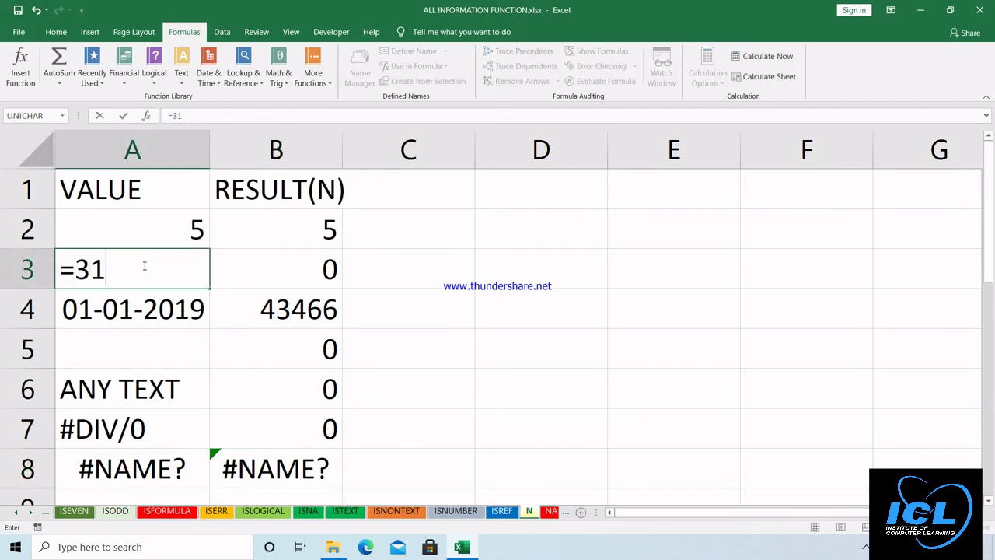
{"action": "type", "text": "-2*5"}
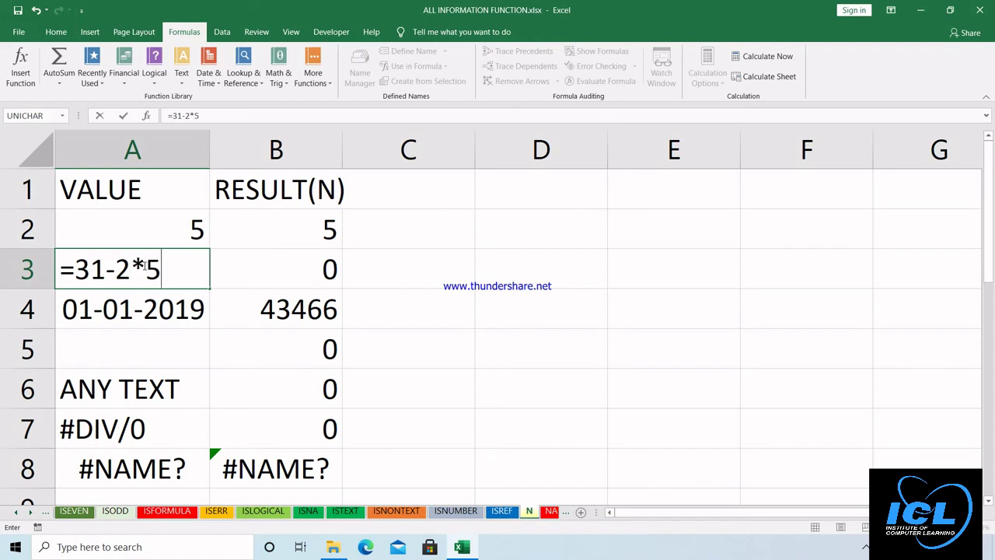
{"action": "key", "text": "Return"}
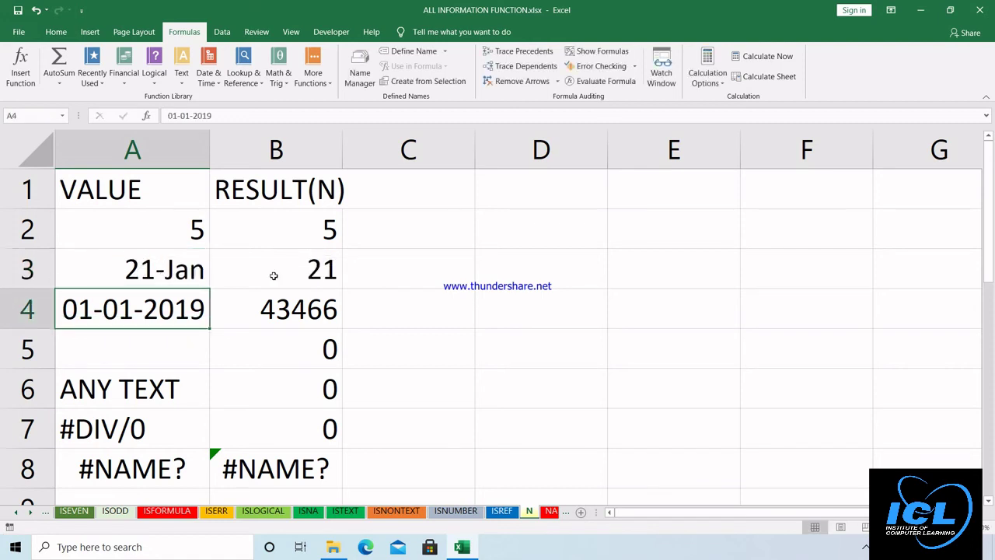
{"action": "left_click", "coordinate": [273, 275]}
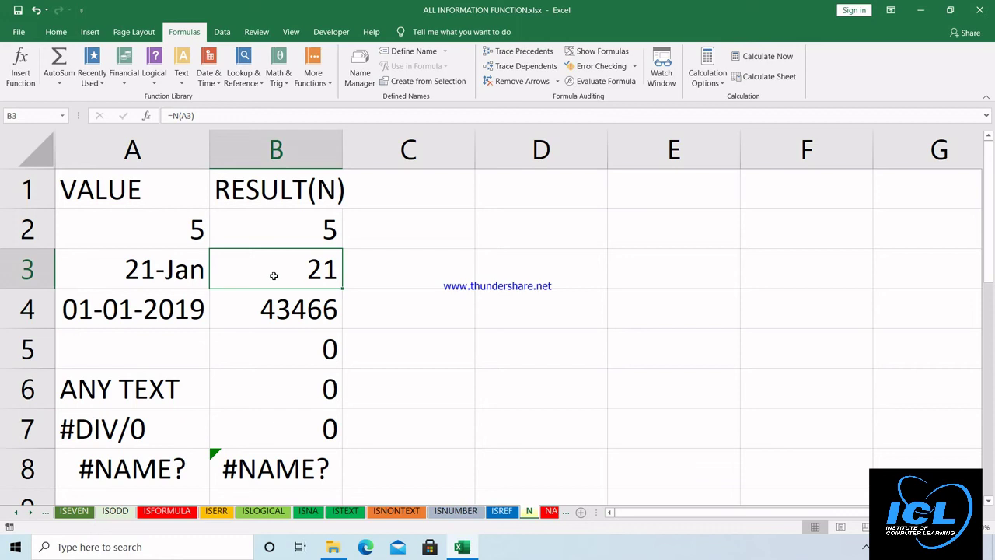
Step: On the NA sheet, enter =NA() in A2 and fill it down through A9
{"action": "left_click", "coordinate": [551, 515]}
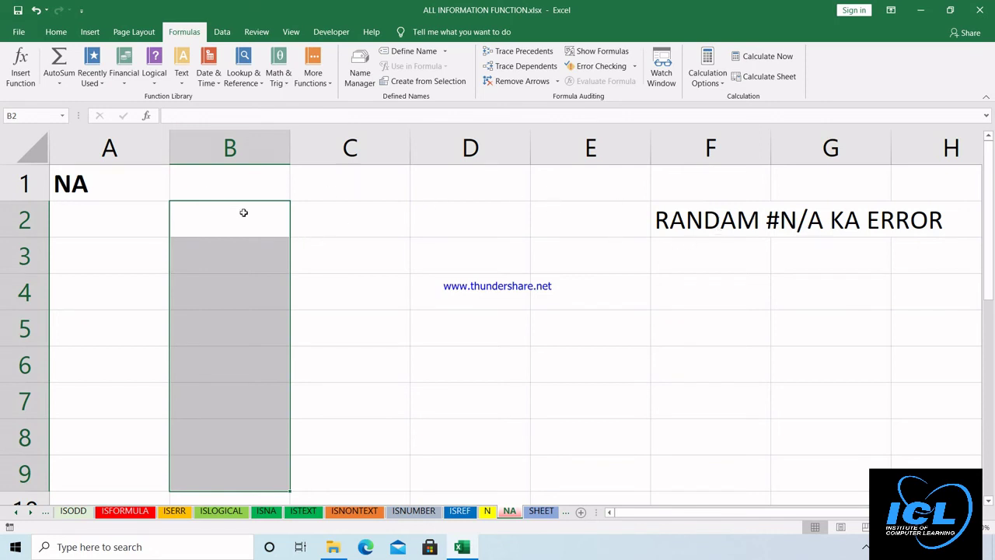
{"action": "left_click", "coordinate": [125, 215]}
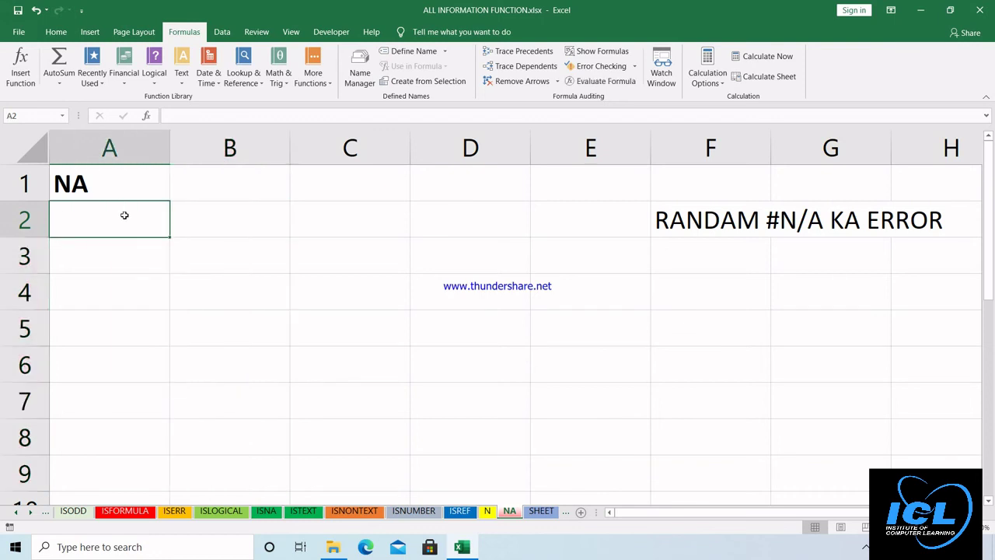
{"action": "type", "text": "="}
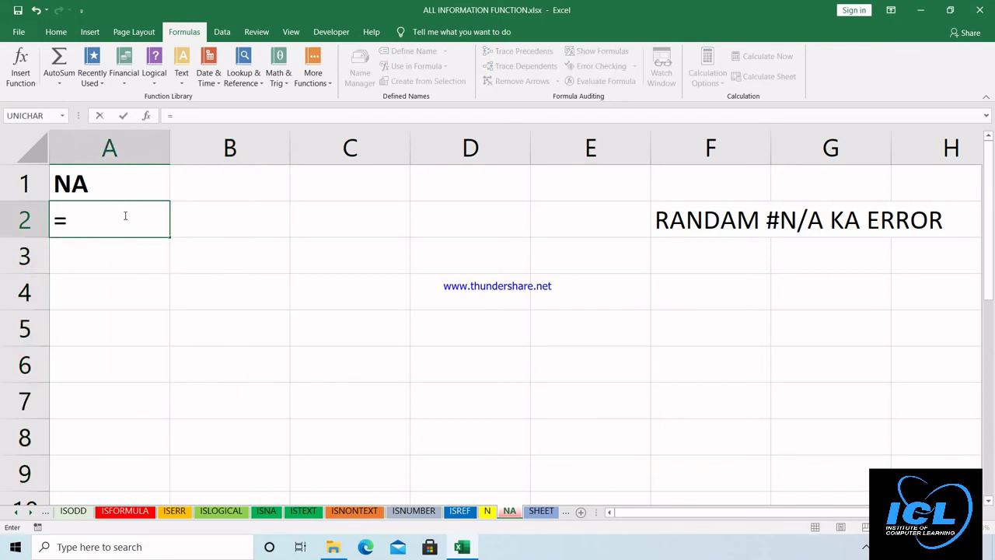
{"action": "type", "text": "NA("}
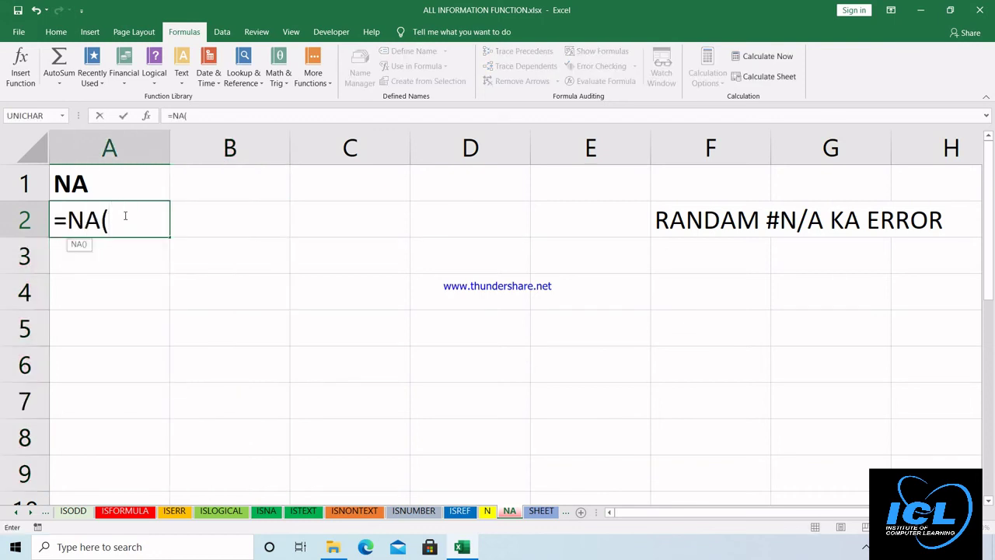
{"action": "type", "text": ")"}
{"action": "key", "text": "Return"}
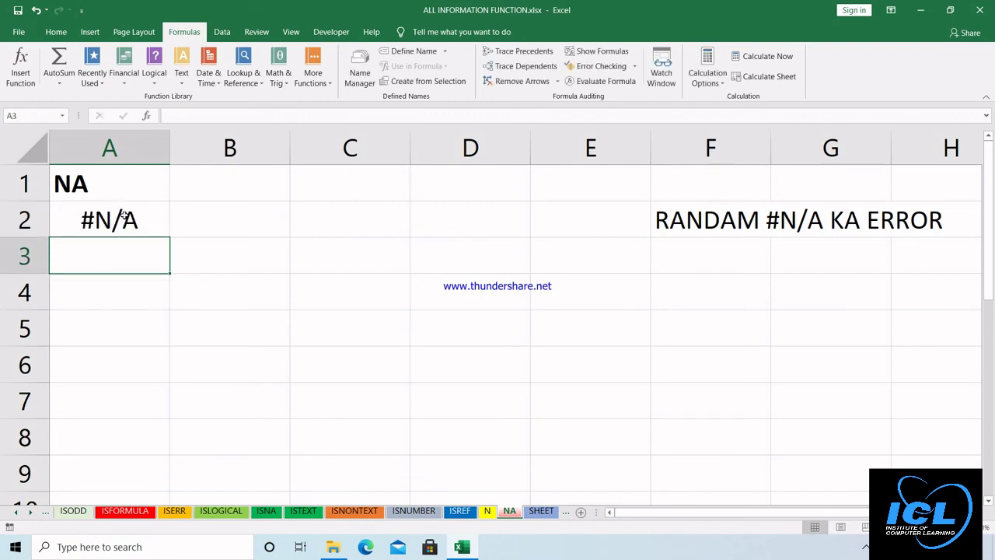
{"action": "left_click", "coordinate": [122, 222]}
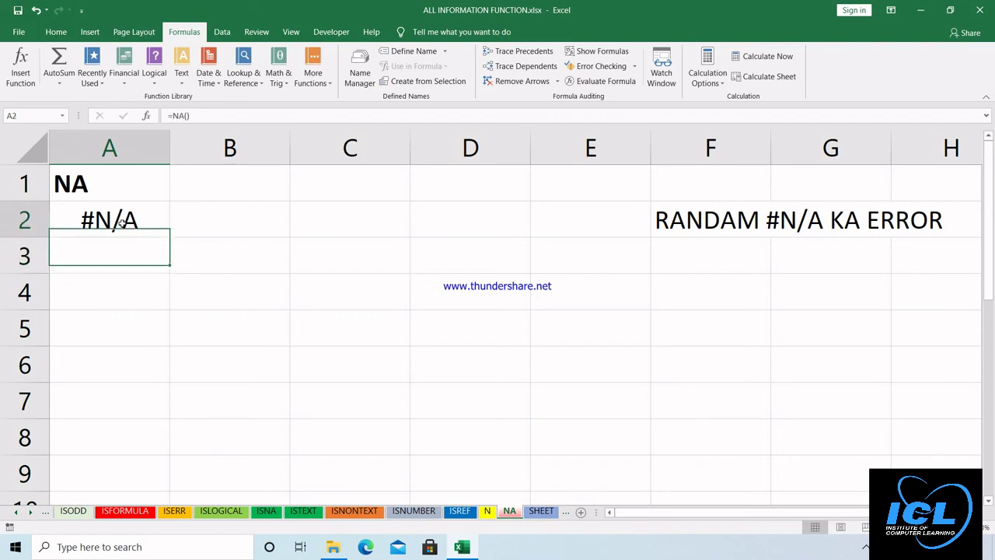
{"action": "left_click_drag", "start_coordinate": [169, 237], "coordinate": [155, 478]}
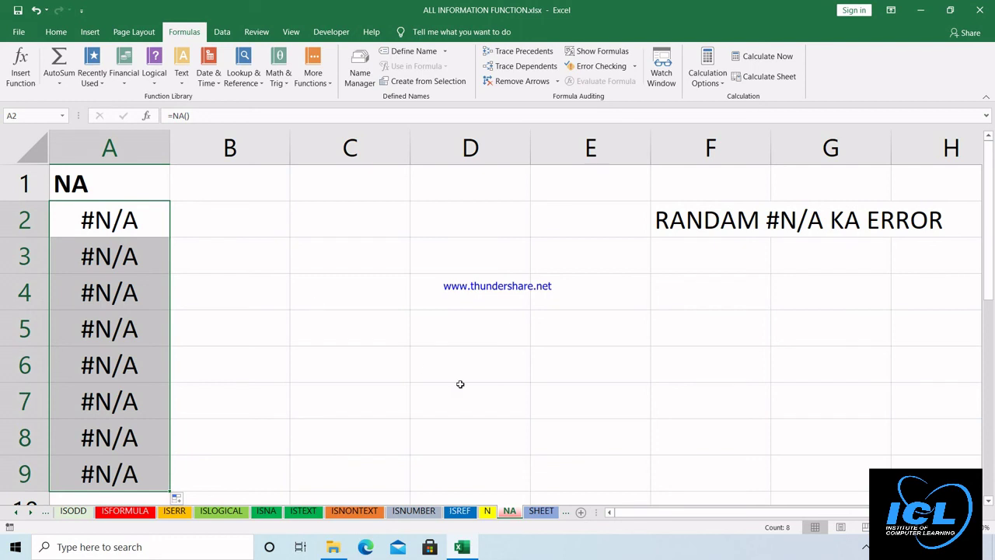
Step: On the SHEET sheet, enter =SHEET(C1) in B1 beside ONLY THIS SHEET
{"action": "left_click", "coordinate": [541, 511]}
{"action": "left_click", "coordinate": [539, 512]}
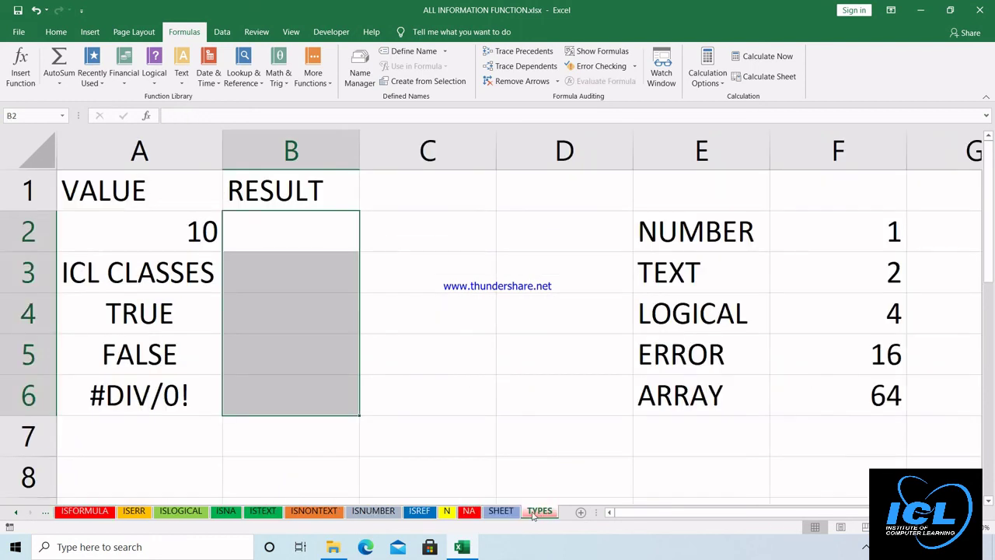
{"action": "left_click", "coordinate": [498, 510]}
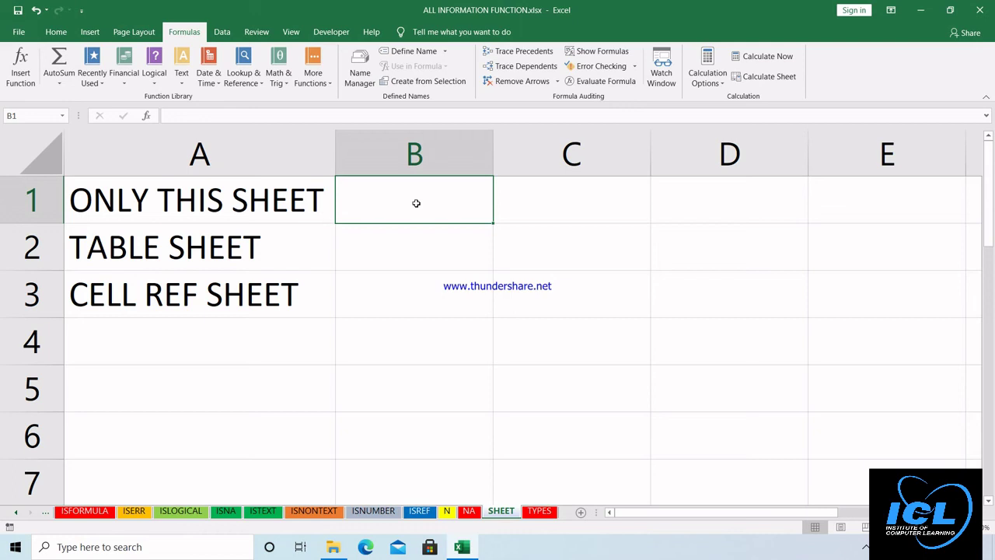
{"action": "type", "text": "=SHEE"}
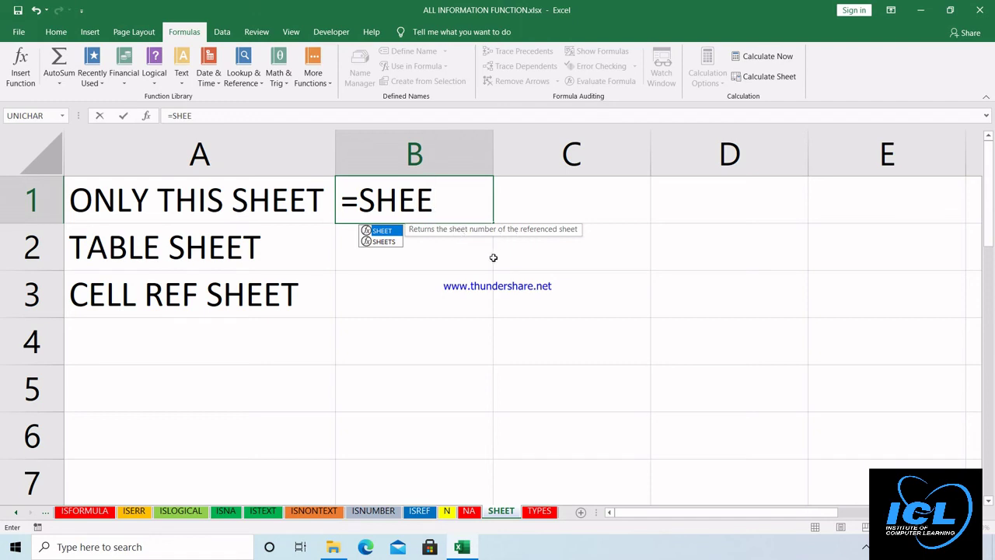
{"action": "key", "text": "Tab"}
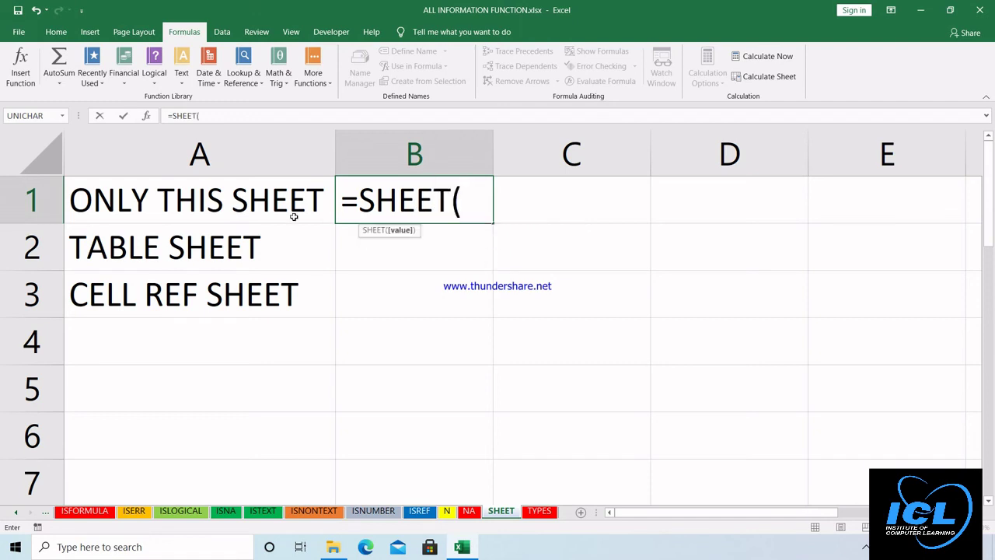
{"action": "left_click", "coordinate": [531, 198]}
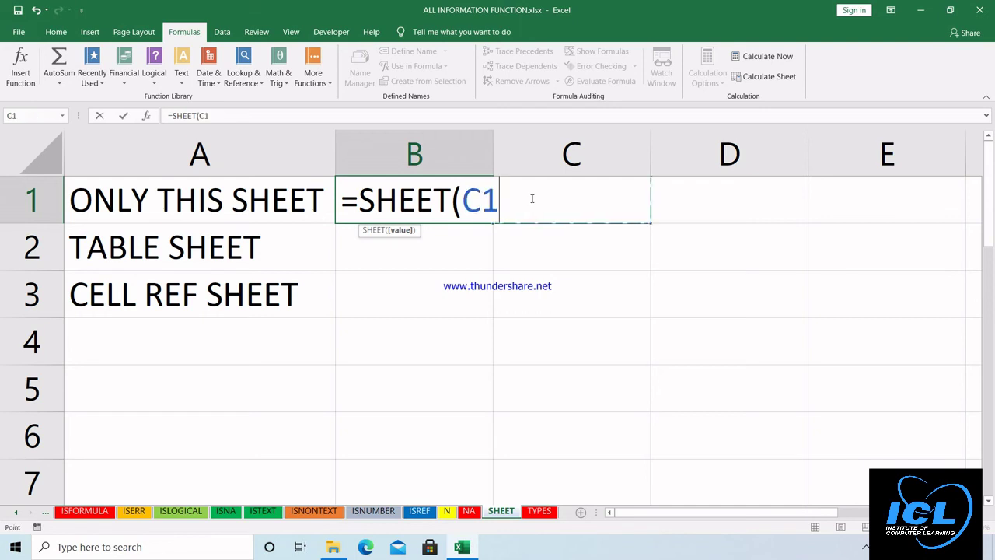
{"action": "type", "text": ")"}
{"action": "key", "text": "Return"}
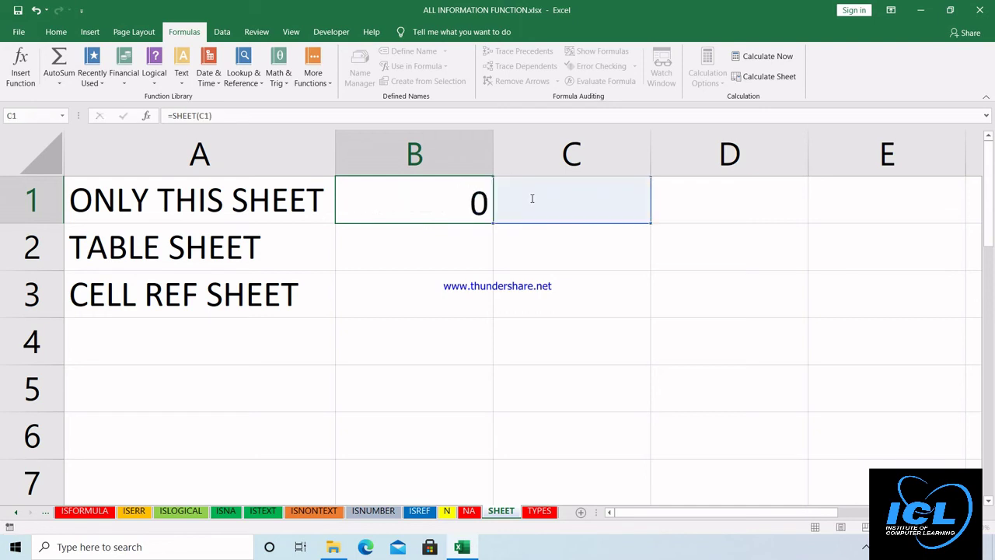
{"action": "left_click", "coordinate": [403, 211]}
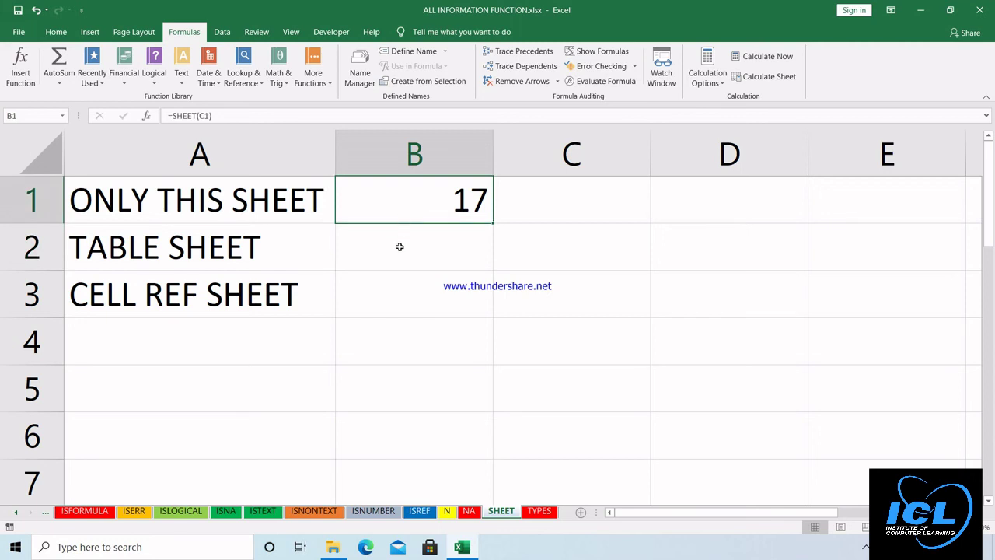
Step: Enter =SHEET(ISLOGICAL!D3) in B3 beside CELL REF SHEET, picking the reference on the ISLOGICAL sheet, and check the formula
{"action": "left_click", "coordinate": [384, 299]}
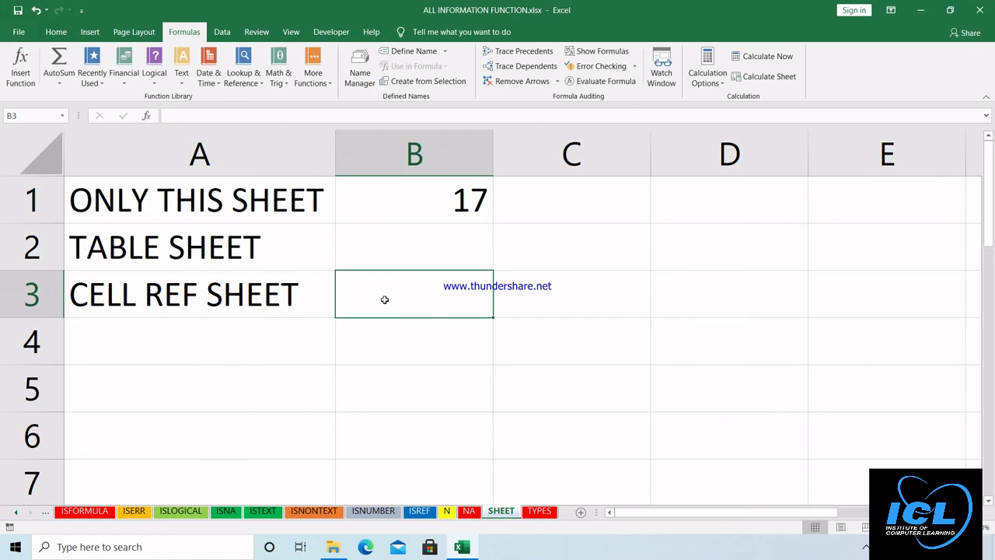
{"action": "type", "text": "="}
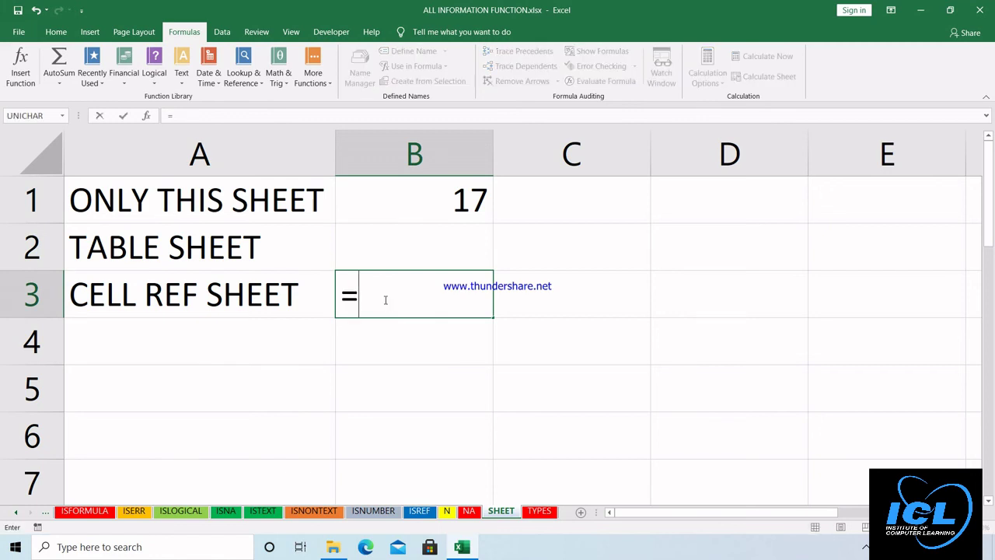
{"action": "type", "text": "SHET"}
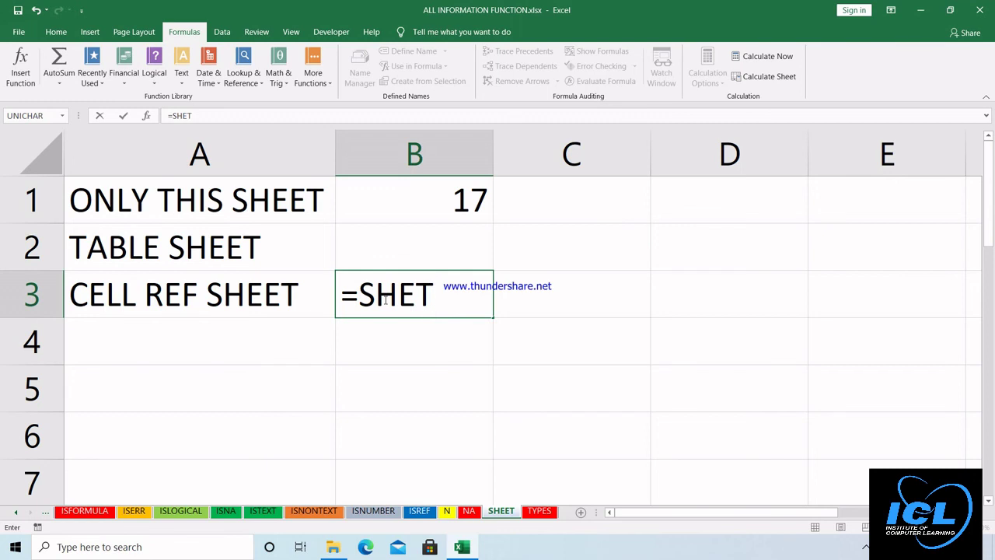
{"action": "key", "text": "BackSpace"}
{"action": "type", "text": "ET"}
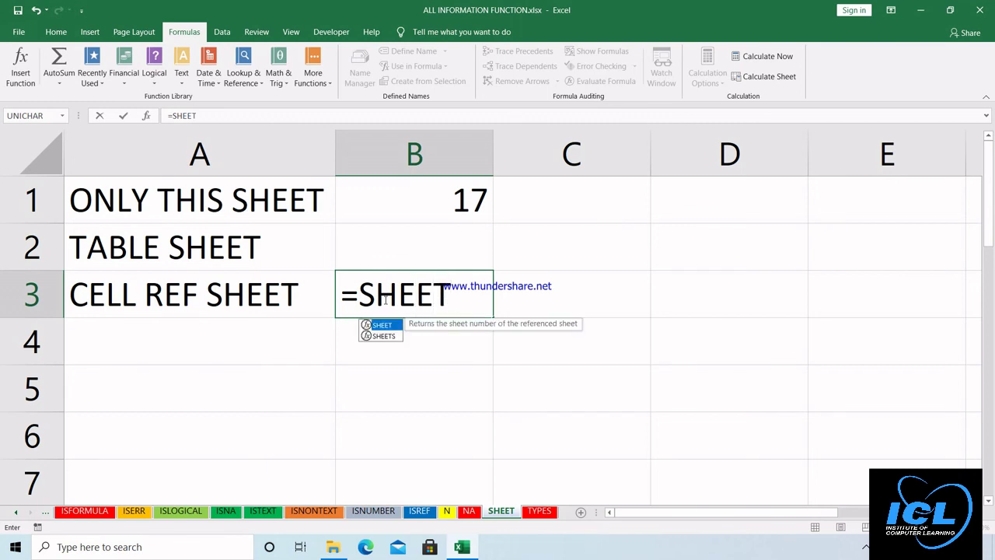
{"action": "type", "text": "("}
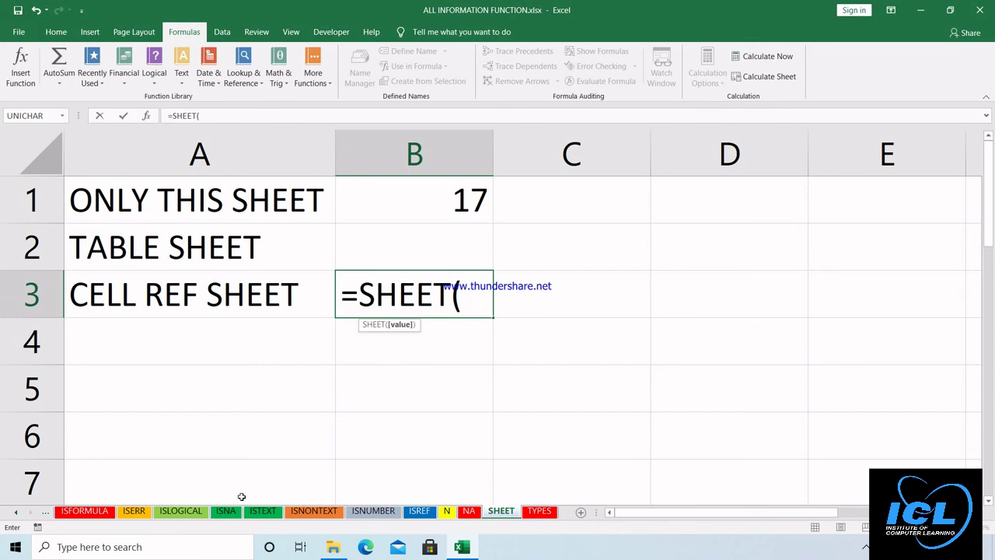
{"action": "left_click", "coordinate": [181, 513]}
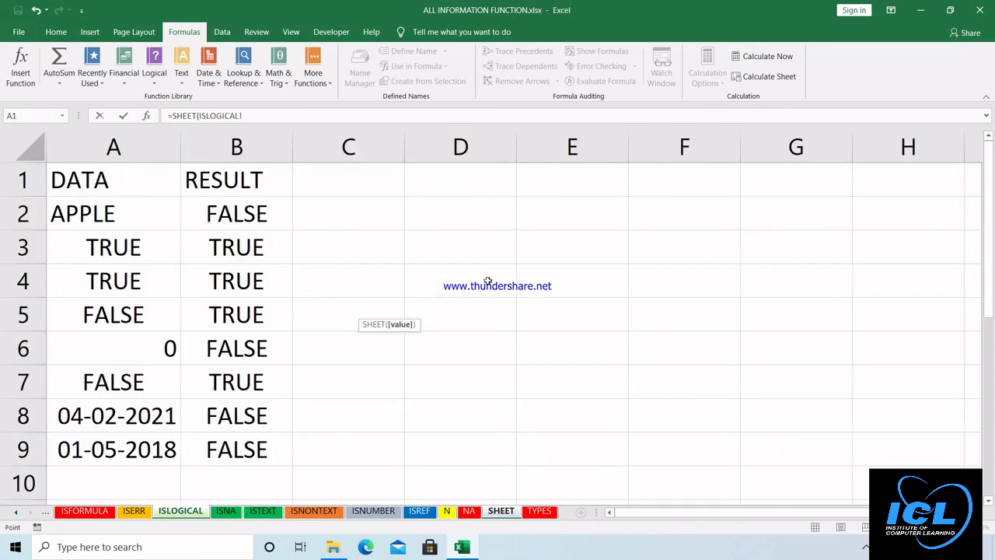
{"action": "left_click", "coordinate": [470, 242]}
{"action": "key", "text": "Return"}
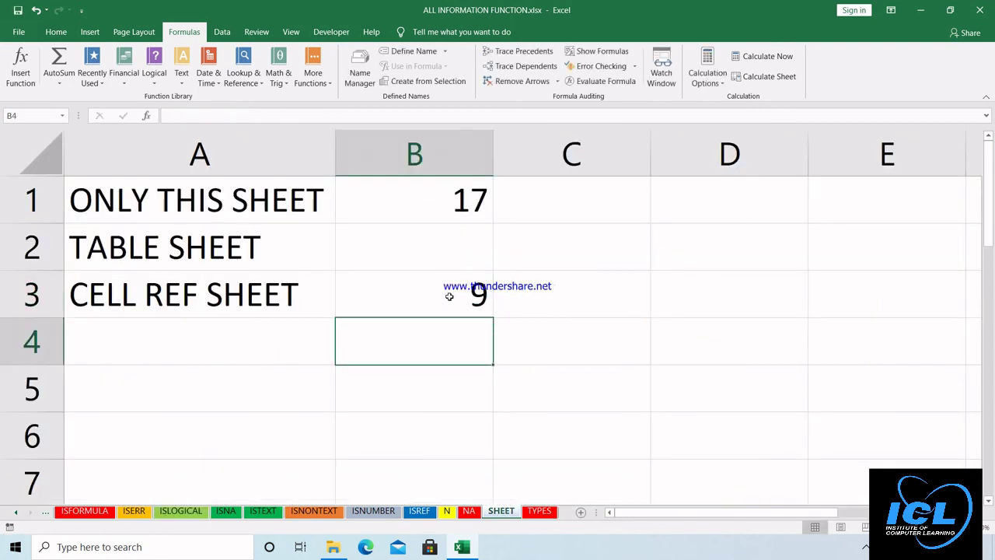
{"action": "left_click", "coordinate": [449, 296]}
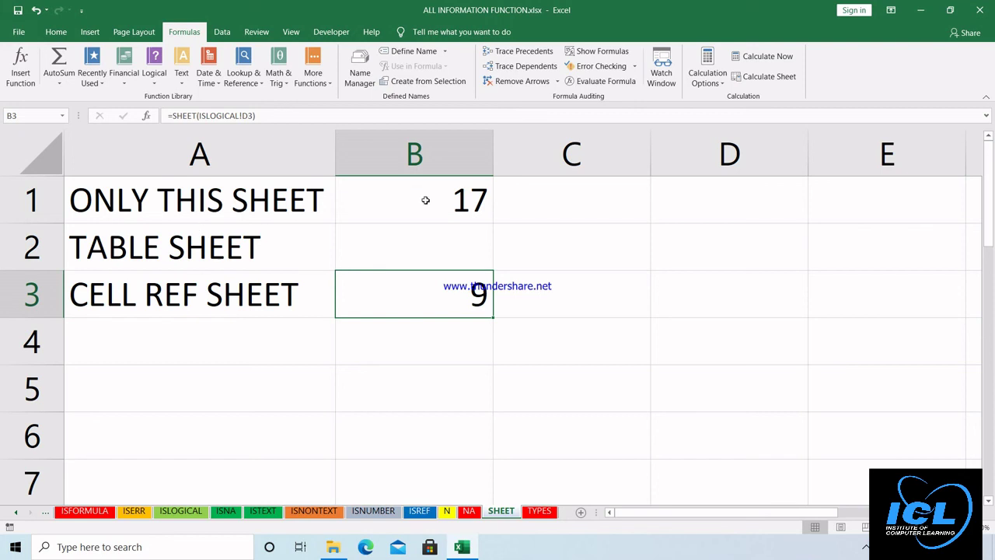
Step: On the TYPES sheet, convert the range A1:B6 into a table with headers
{"action": "left_click", "coordinate": [418, 244]}
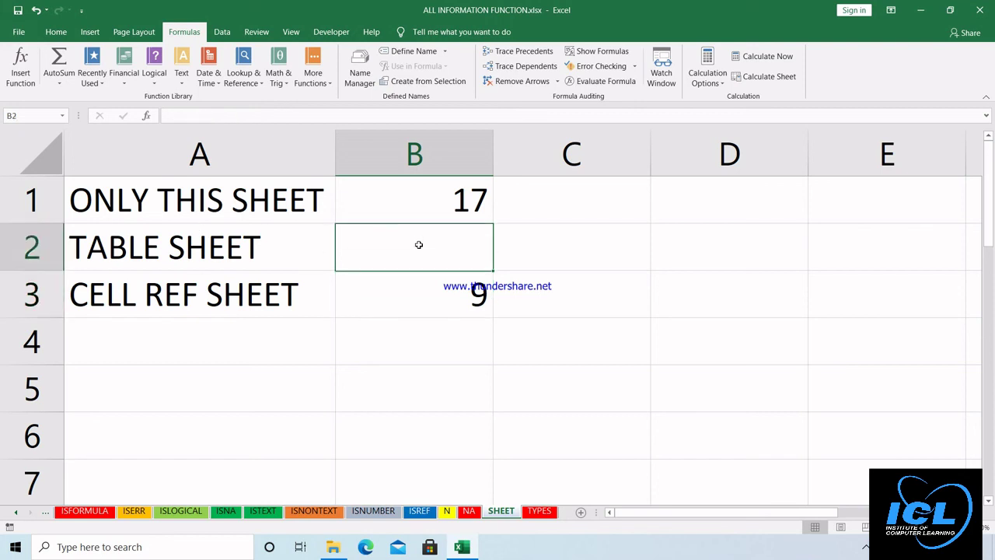
{"action": "left_click", "coordinate": [537, 513]}
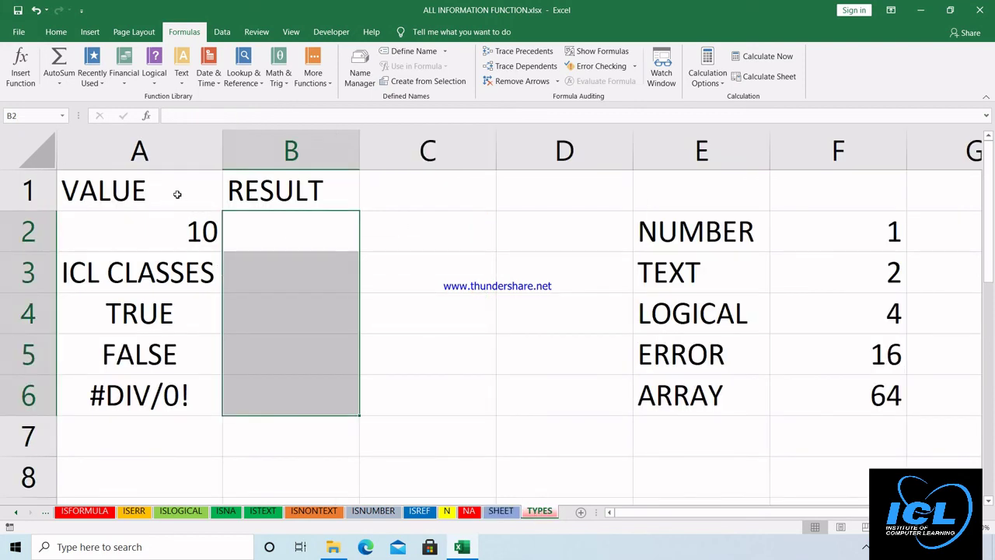
{"action": "left_click_drag", "start_coordinate": [177, 194], "coordinate": [262, 400]}
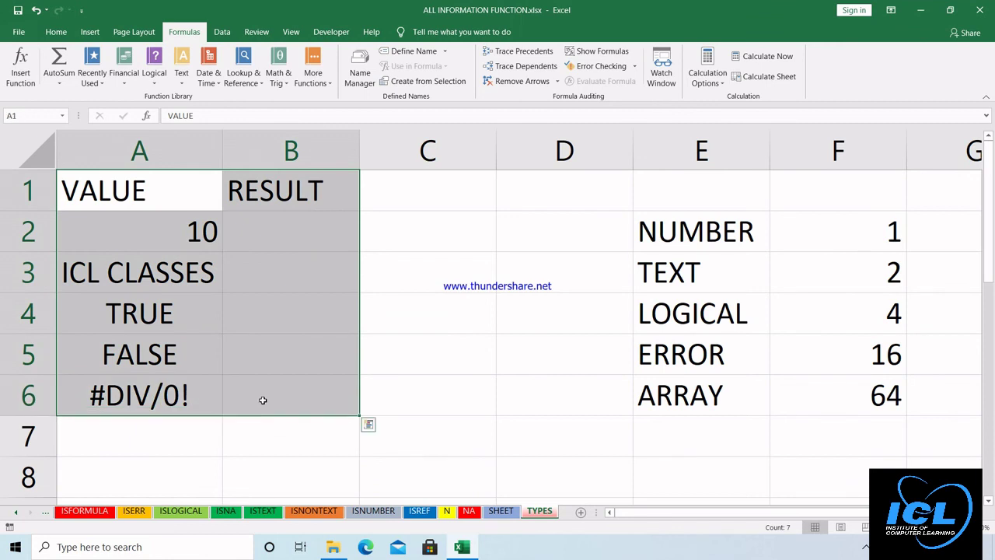
{"action": "key", "text": "ctrl+t"}
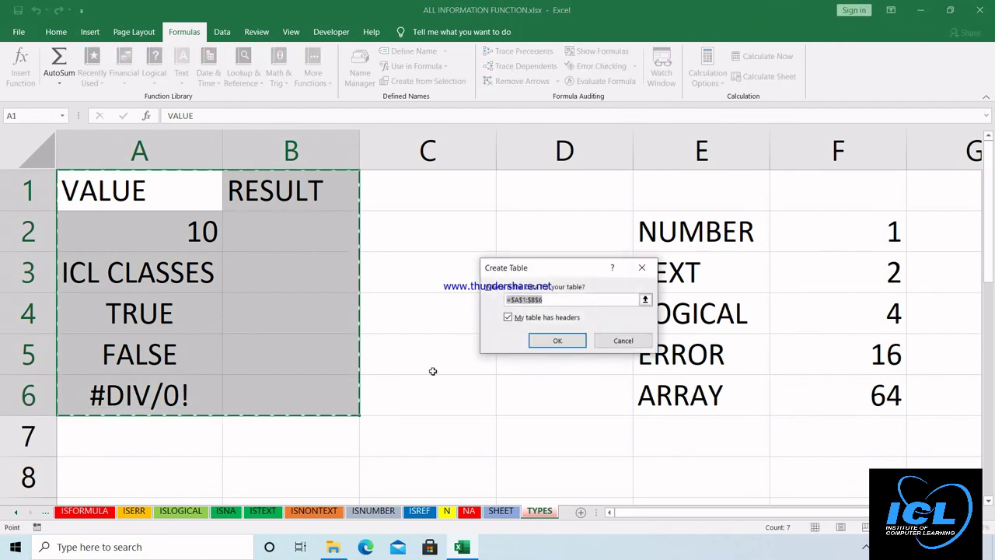
{"action": "left_click", "coordinate": [555, 339]}
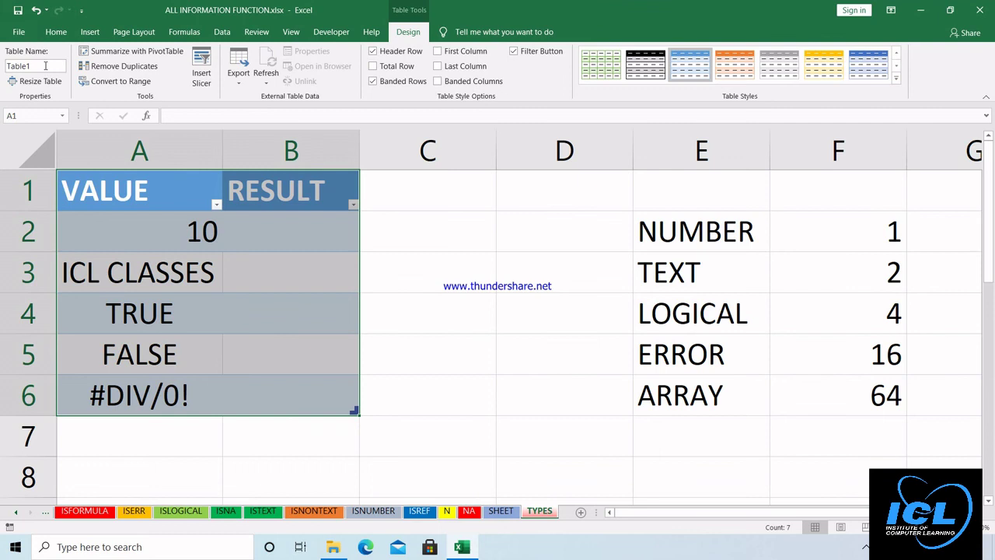
Step: Rename the new table on the TYPES sheet, using a person's first name as the table name
{"action": "left_click", "coordinate": [45, 66]}
{"action": "type", "text": "RAHUL"}
{"action": "key", "text": "Return"}
{"action": "left_click", "coordinate": [371, 254]}
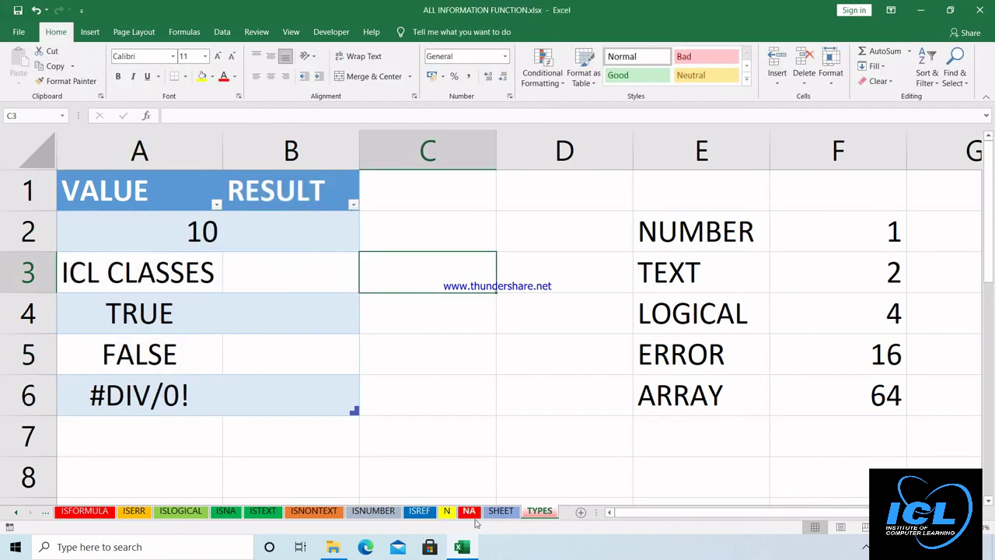
Step: On the SHEET sheet, enter a SHEET formula in B2 beside TABLE SHEET that references the renamed table, and check the formula
{"action": "left_click", "coordinate": [500, 511]}
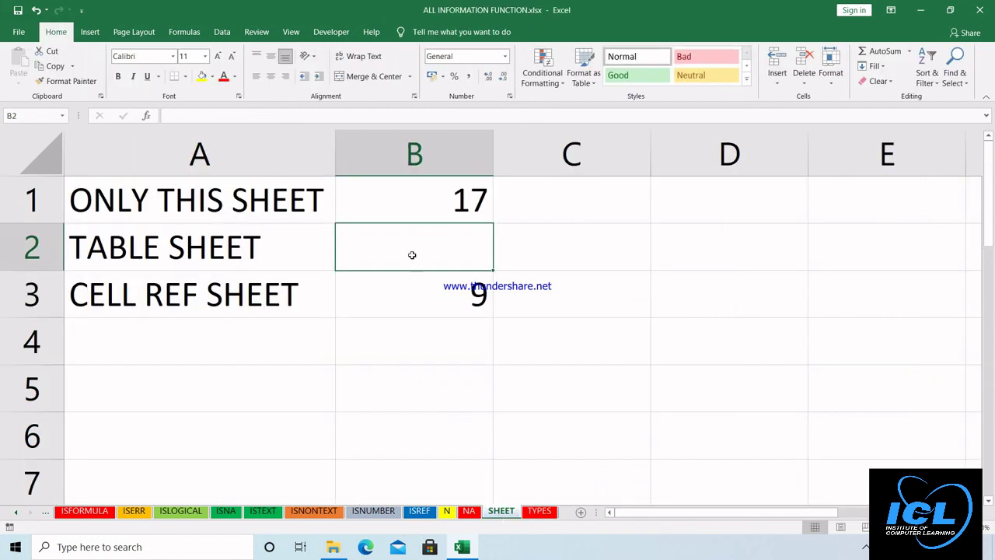
{"action": "type", "text": "="}
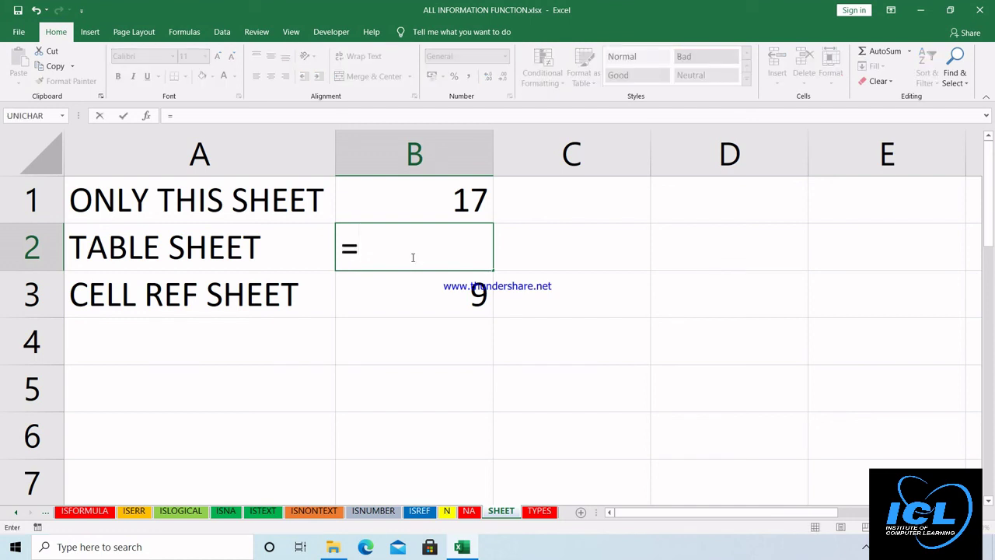
{"action": "type", "text": "SHEE"}
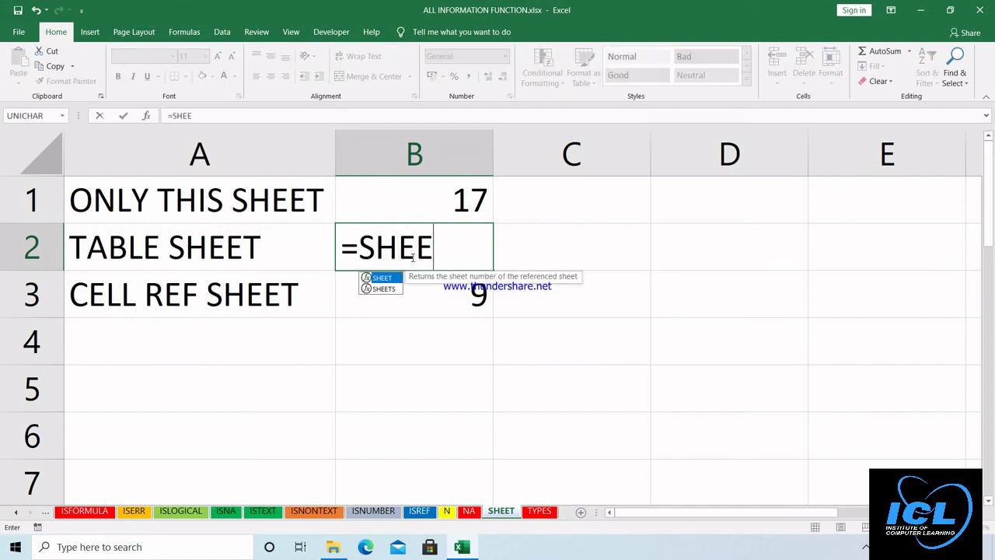
{"action": "type", "text": "T("}
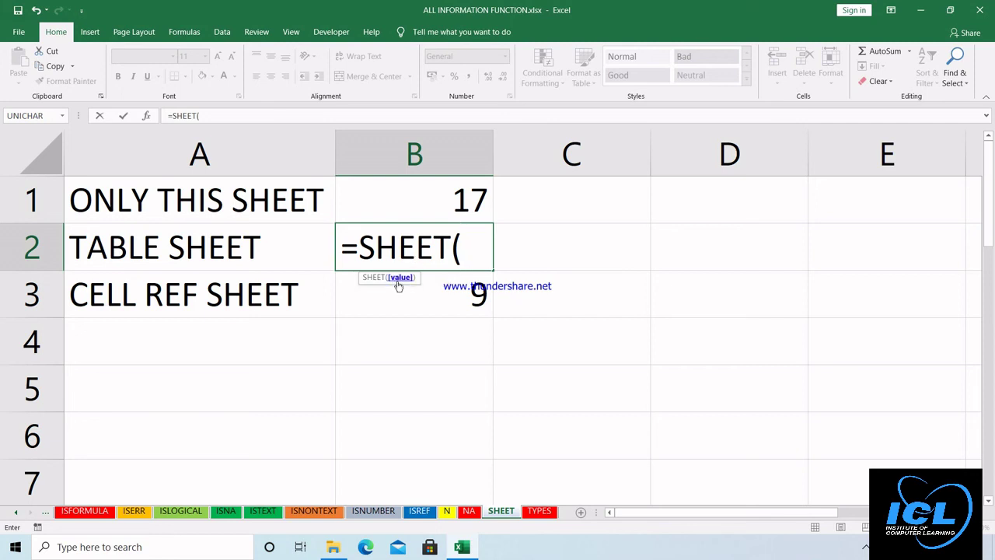
{"action": "type", "text": "RA"}
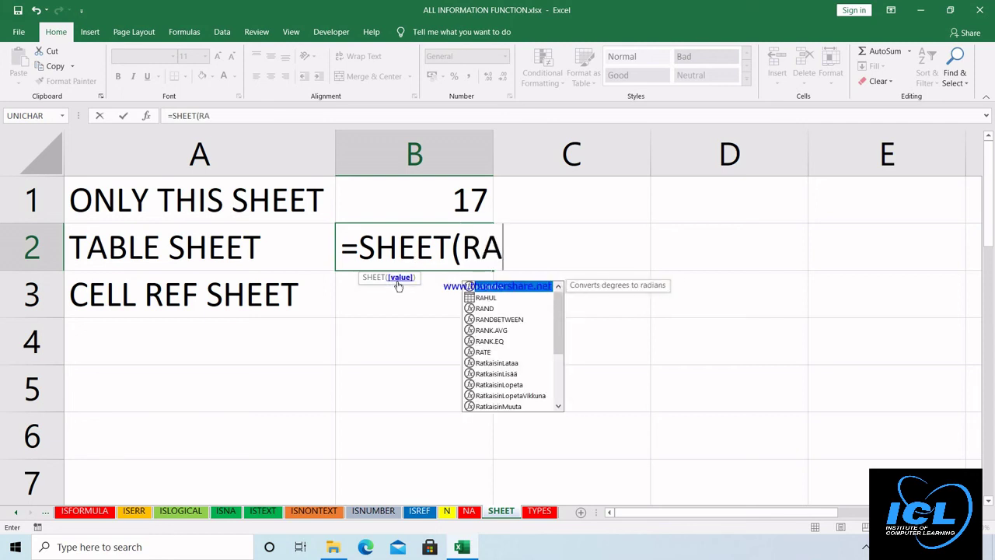
{"action": "key", "text": "Down"}
{"action": "key", "text": "Tab"}
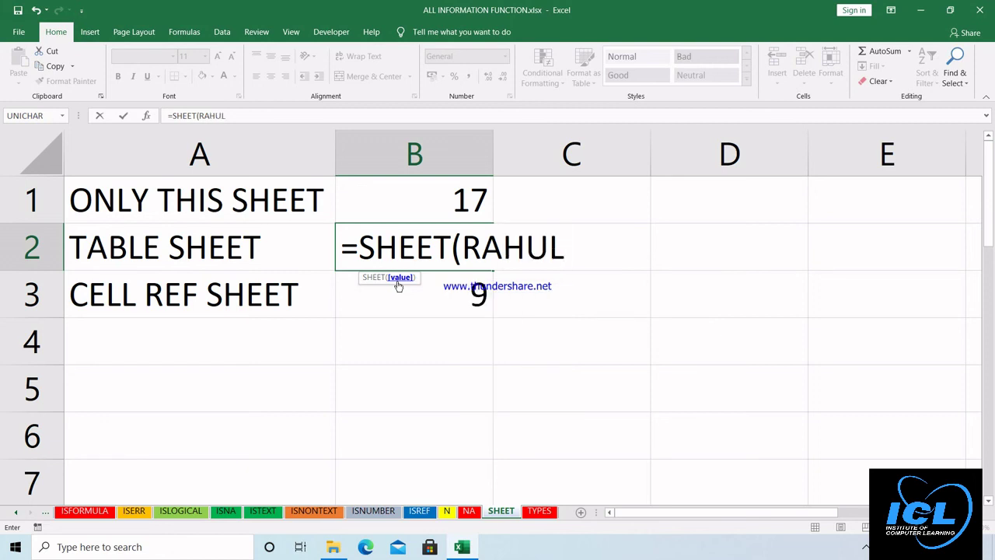
{"action": "type", "text": ")"}
{"action": "key", "text": "Return"}
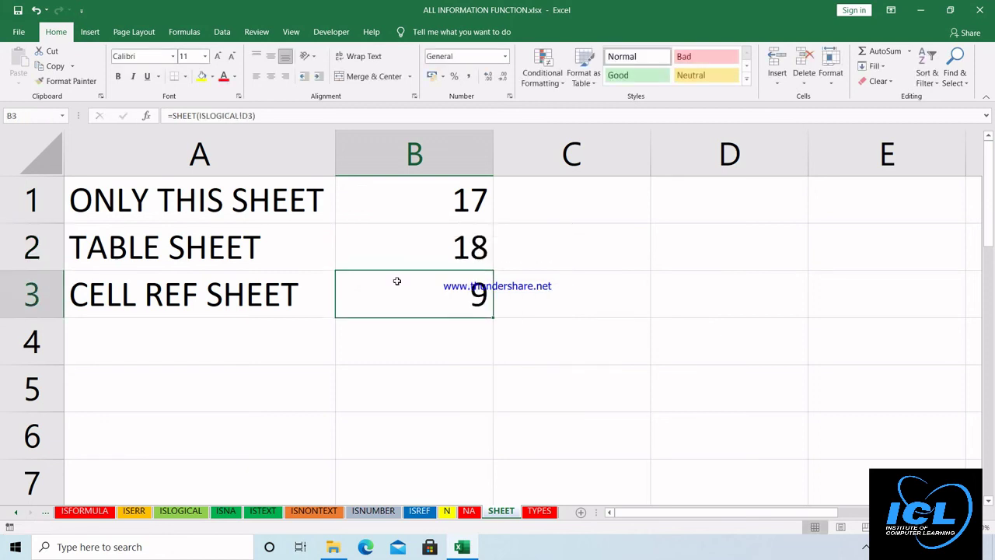
{"action": "left_click", "coordinate": [428, 252]}
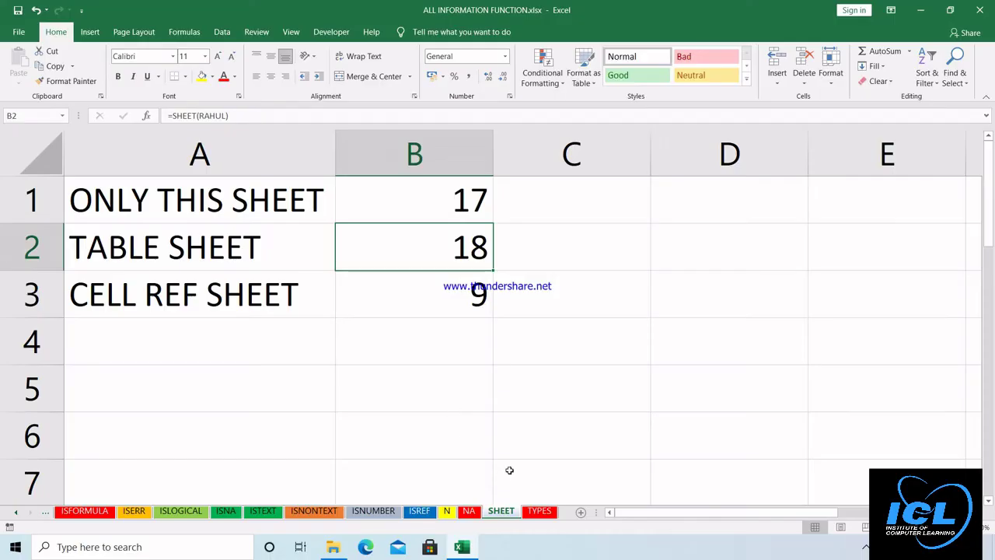
{"action": "left_click", "coordinate": [539, 511]}
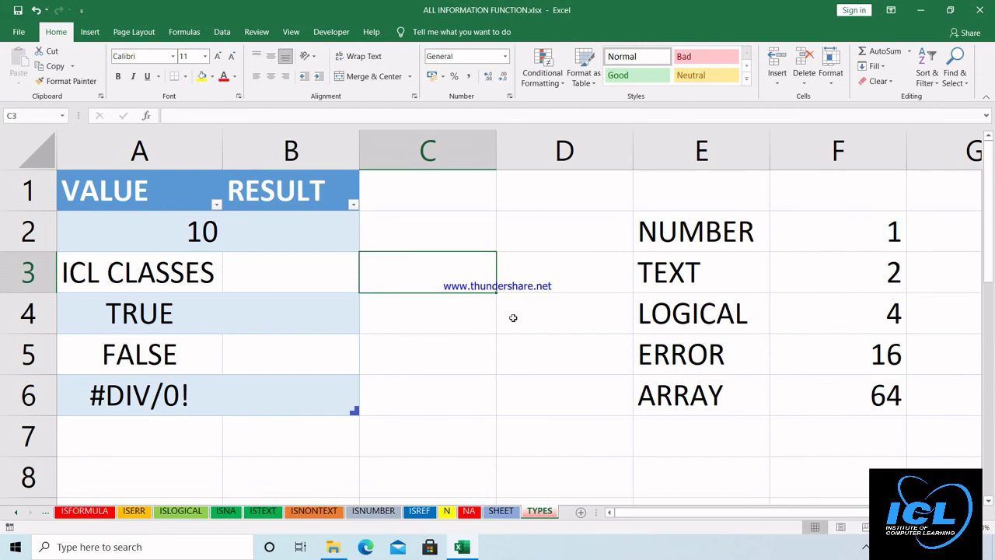
{"action": "left_click", "coordinate": [294, 230]}
{"action": "type", "text": "="}
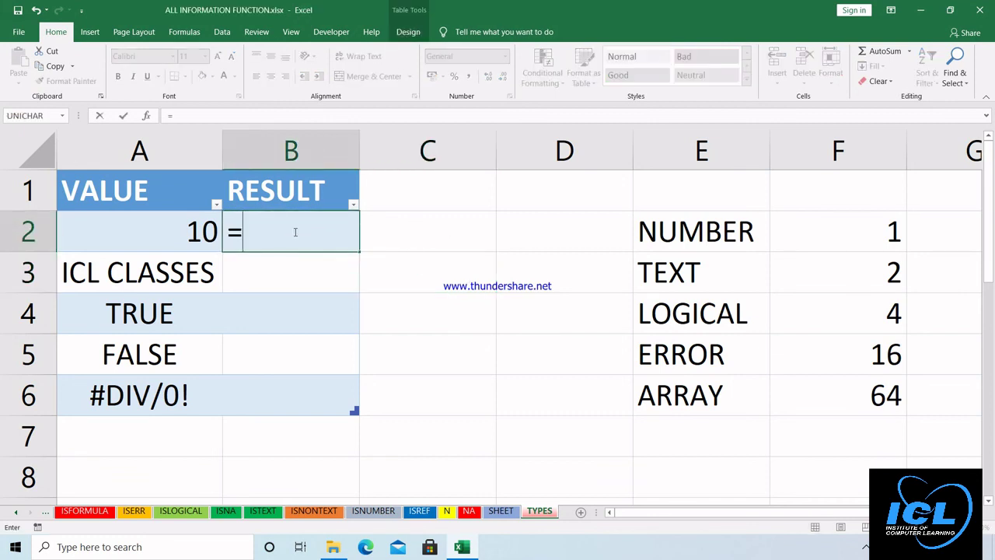
{"action": "type", "text": "TYPES("}
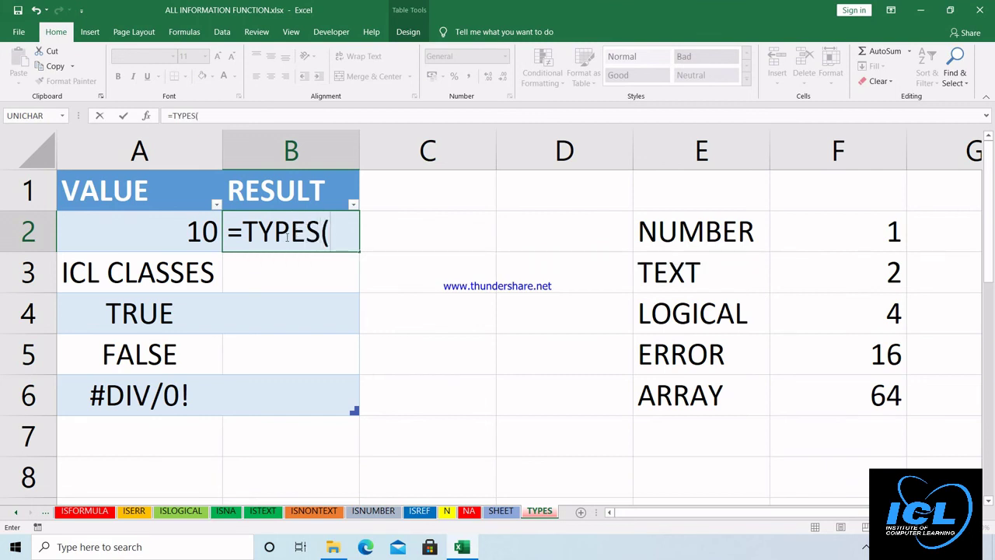
{"action": "key", "text": "BackSpace"}
{"action": "key", "text": "BackSpace"}
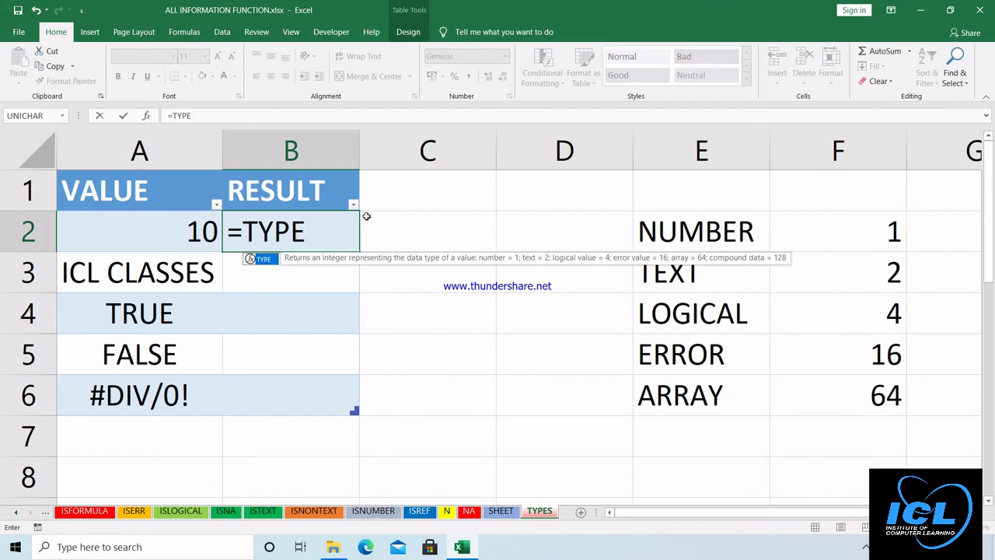
{"action": "type", "text": "("}
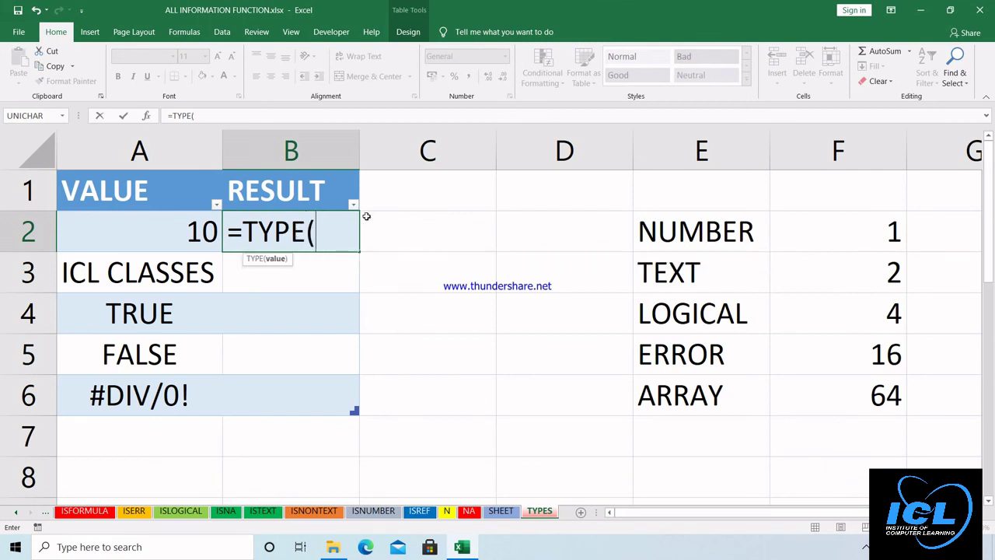
{"action": "left_click", "coordinate": [133, 229]}
{"action": "type", "text": ")"}
{"action": "key", "text": "Return"}
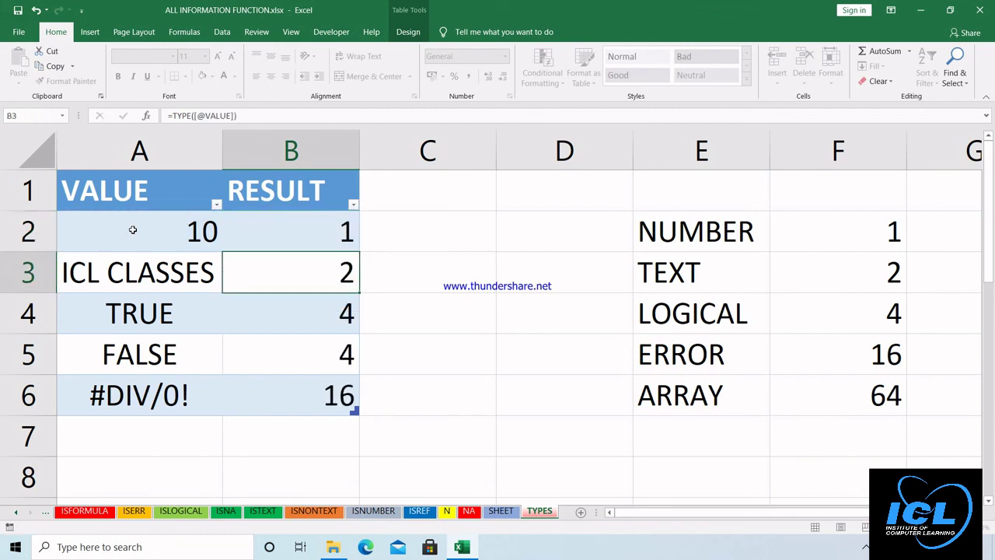
Step: Compare the values and TYPE results in rows 2 to 6 with the type codes listed in columns E and F
{"action": "left_click", "coordinate": [294, 234]}
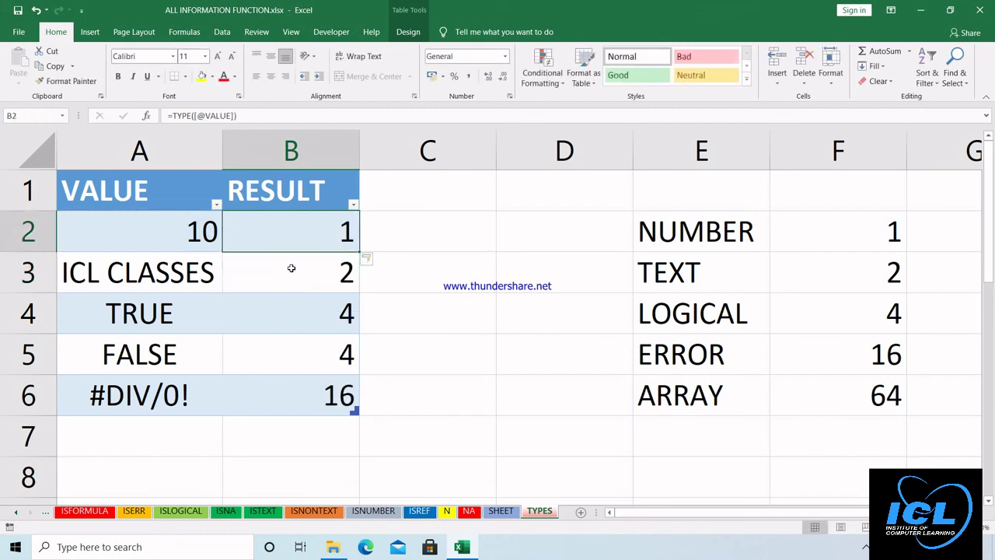
{"action": "left_click", "coordinate": [288, 269]}
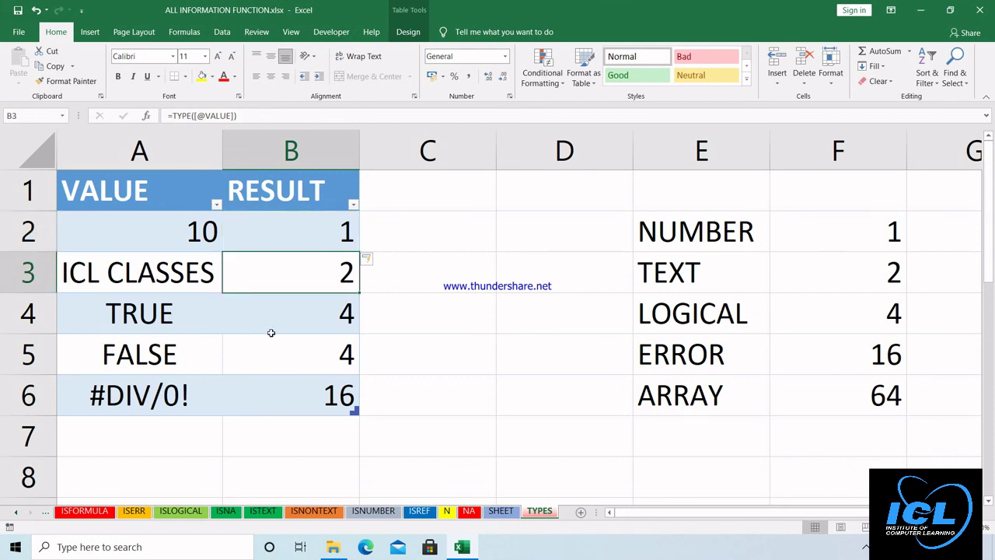
{"action": "left_click", "coordinate": [169, 314]}
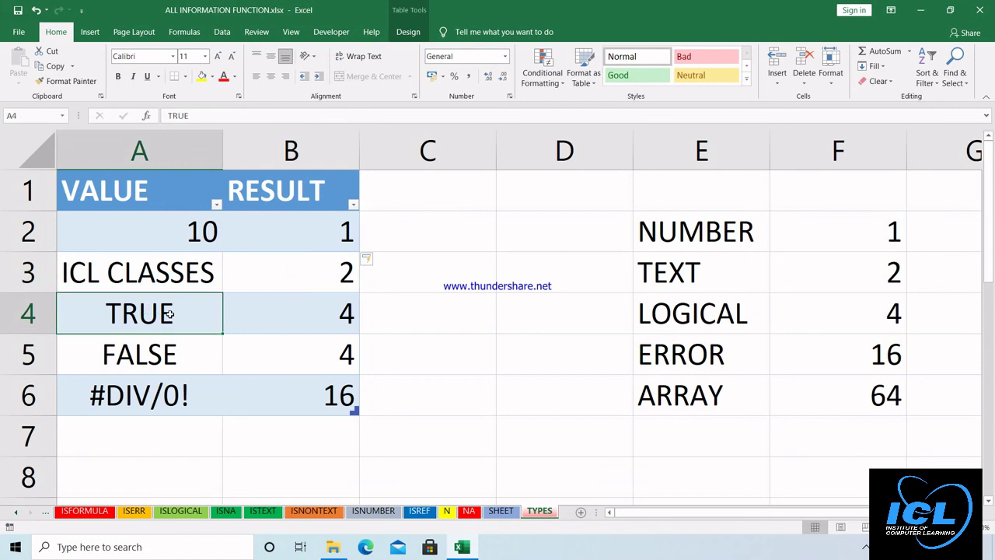
{"action": "left_click", "coordinate": [166, 354]}
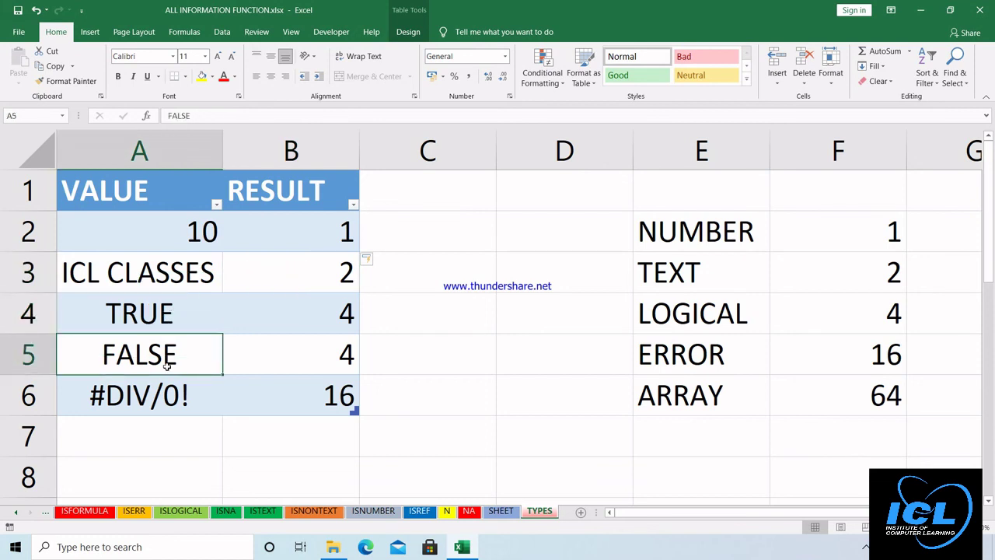
{"action": "left_click", "coordinate": [170, 399]}
{"action": "left_click", "coordinate": [275, 411]}
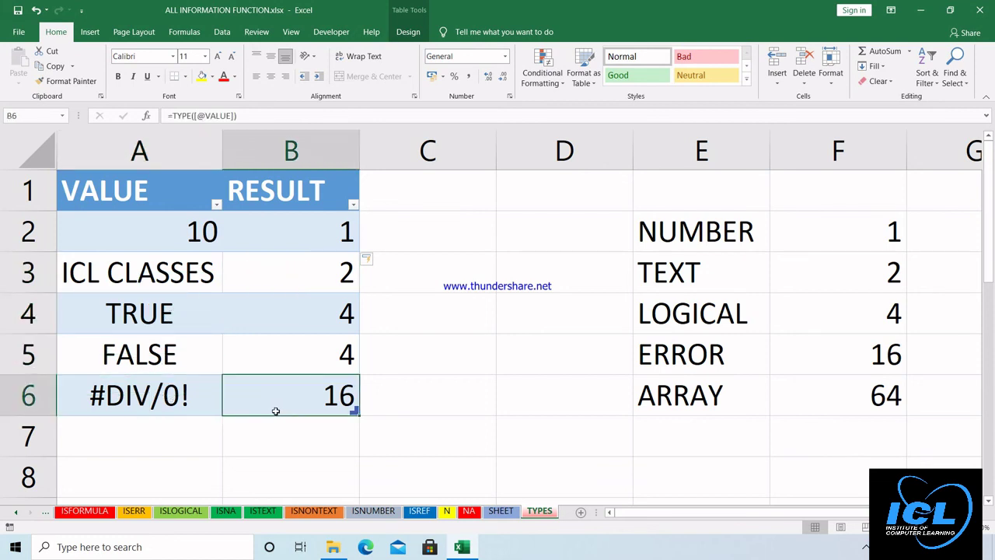